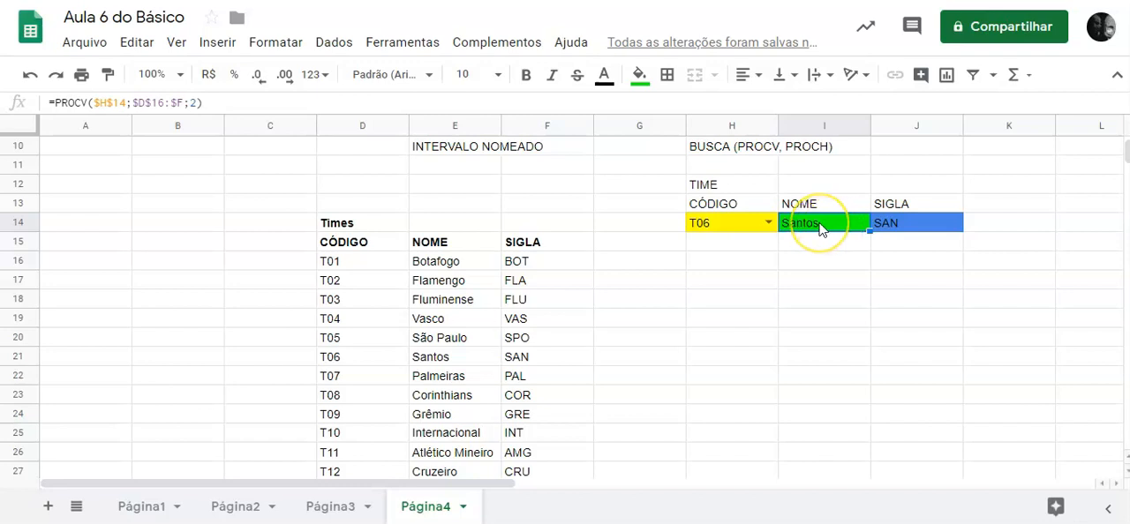
Open the PROCV formula in cell I14 with formula help, and examine the function's summary and search key description.
double_click(820, 225)
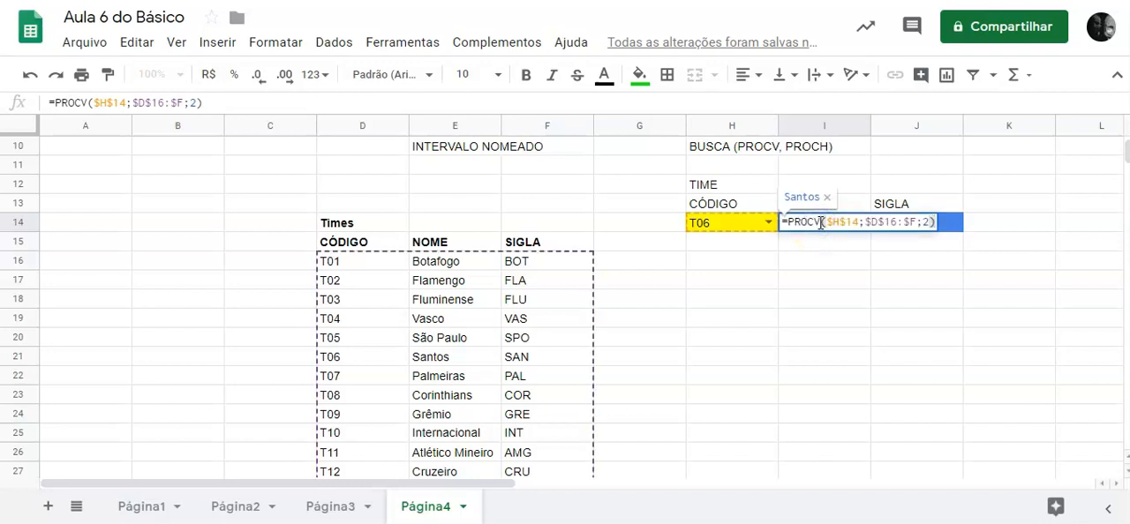
left_click(805, 223)
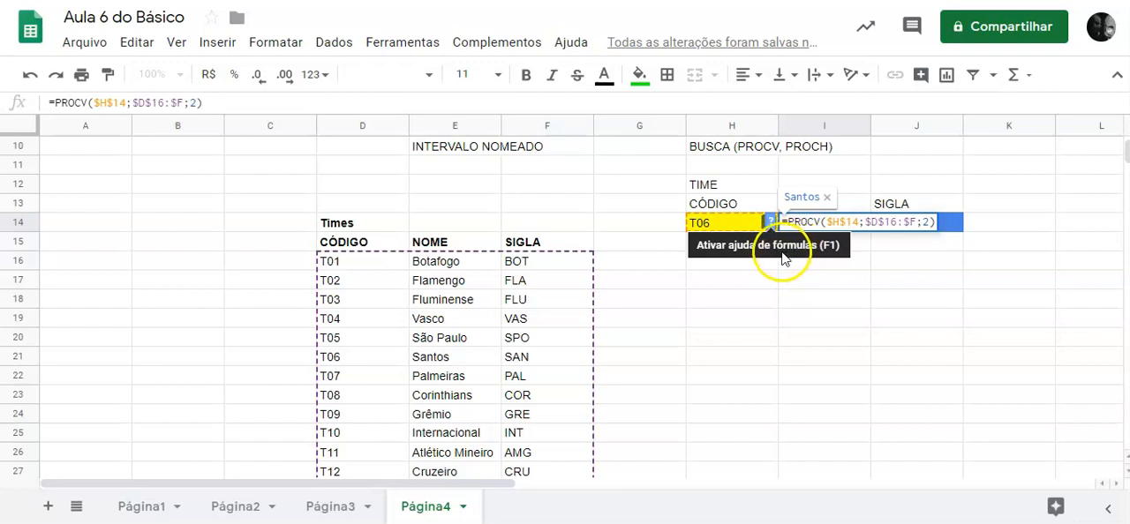
left_click(770, 222)
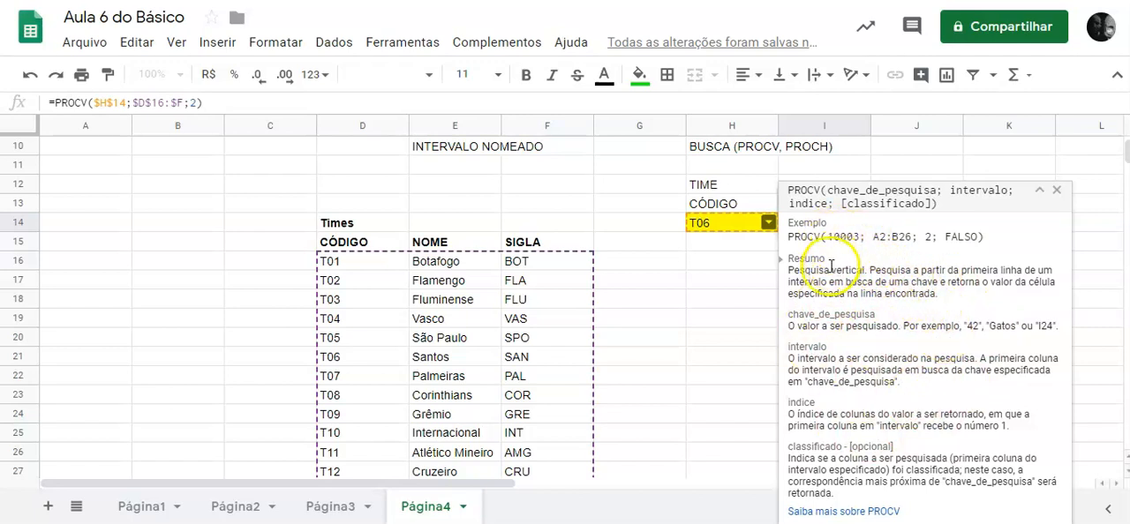
left_click_drag(938, 295, 803, 270)
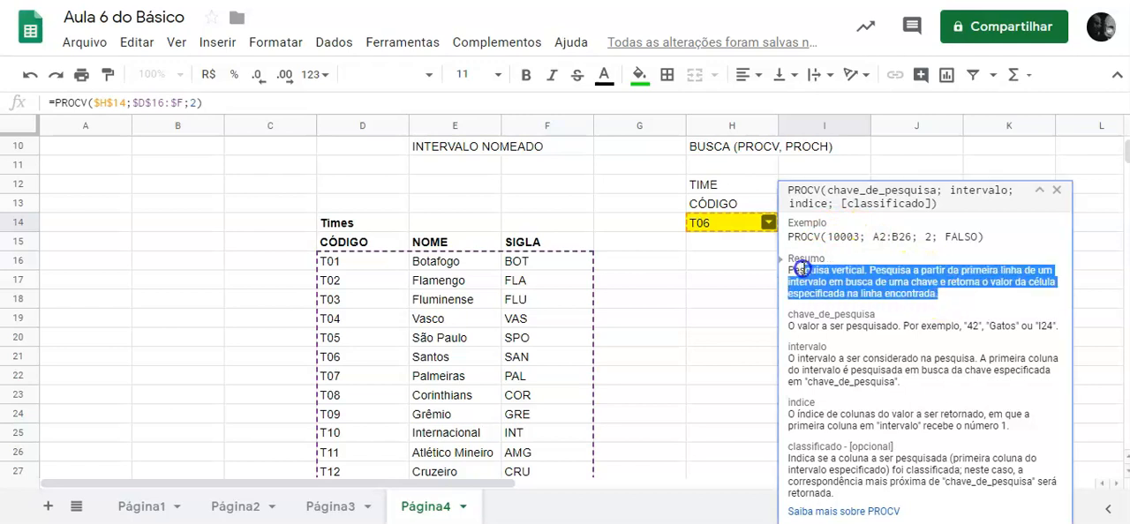
left_click(846, 329)
left_click_drag(876, 314, 862, 313)
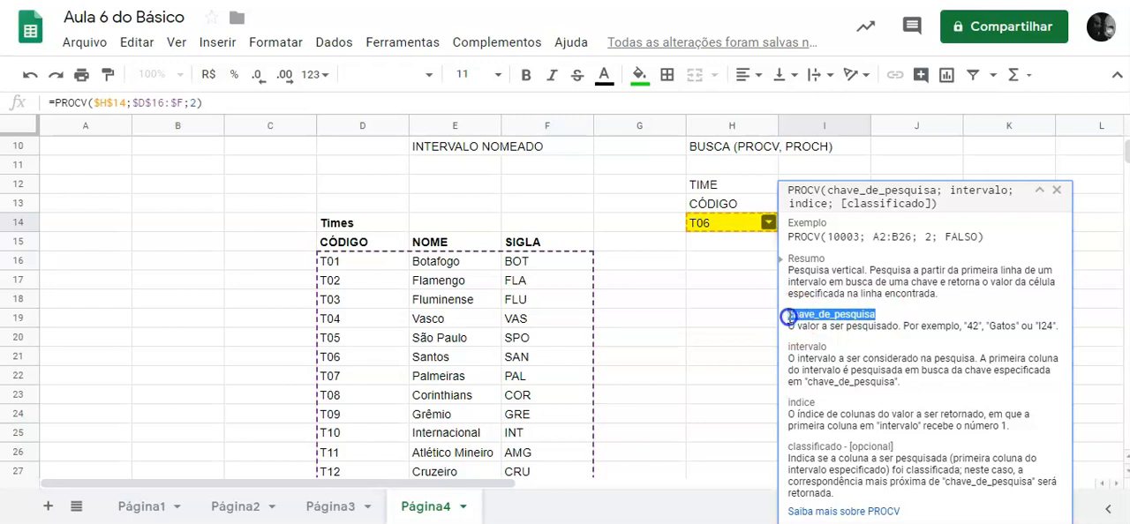
left_click(808, 351)
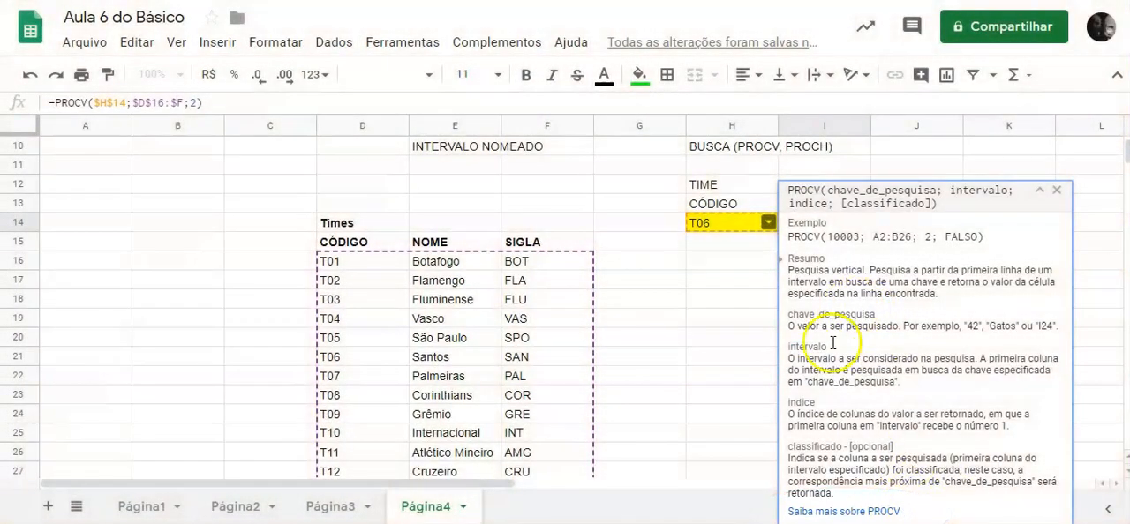
Open the full PROCV help article and look through its parameters, notes and examples.
left_click(873, 512)
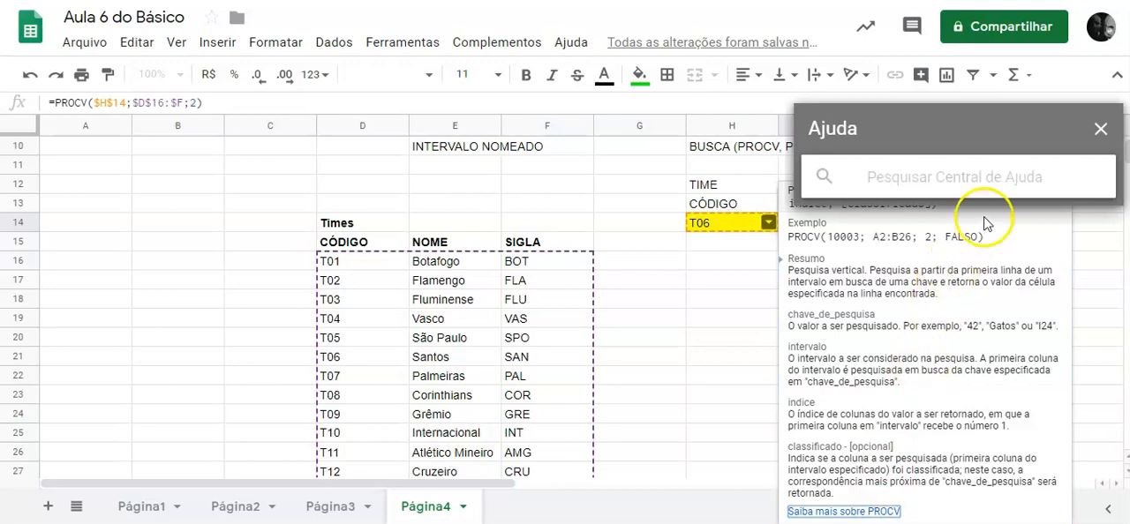
scroll(1009, 346, "down", 10)
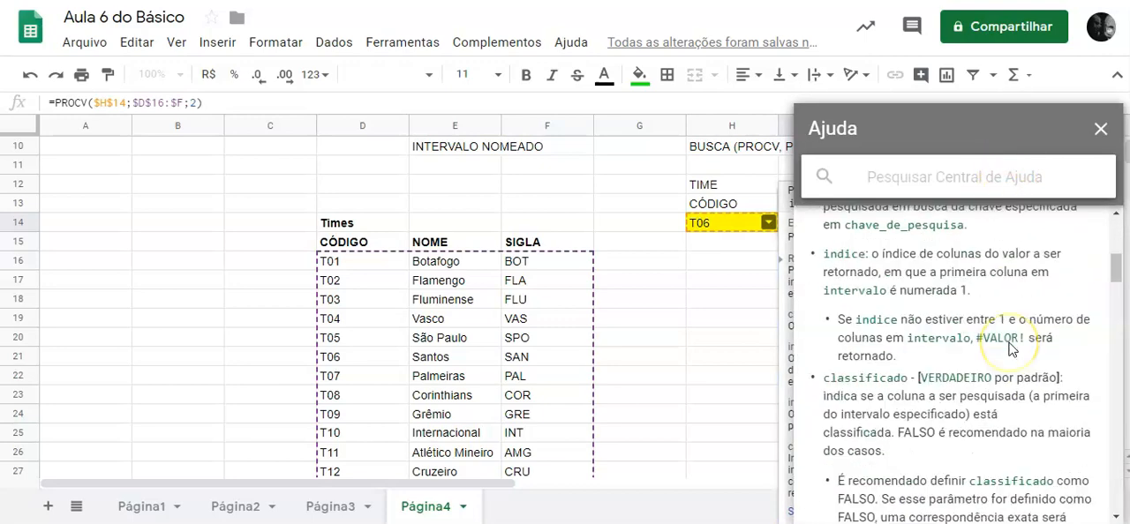
scroll(1009, 347, "down", 10)
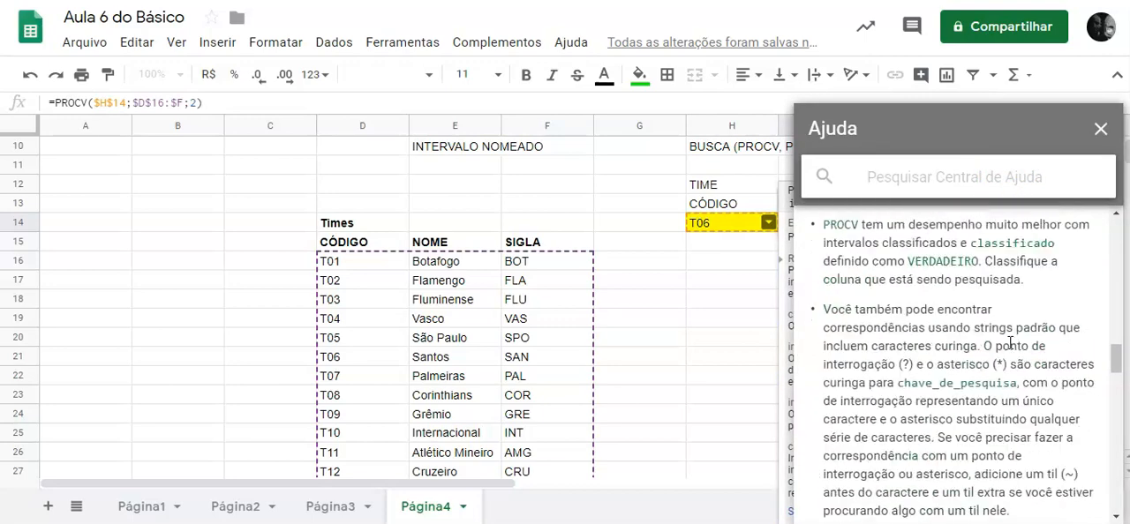
scroll(1009, 347, "down", 1)
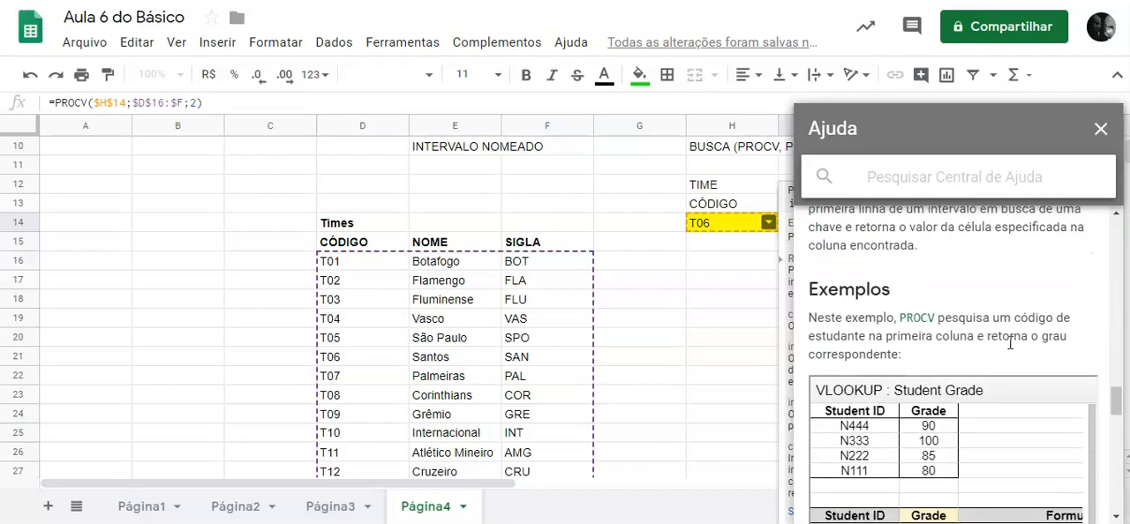
scroll(1010, 342, "down", 5)
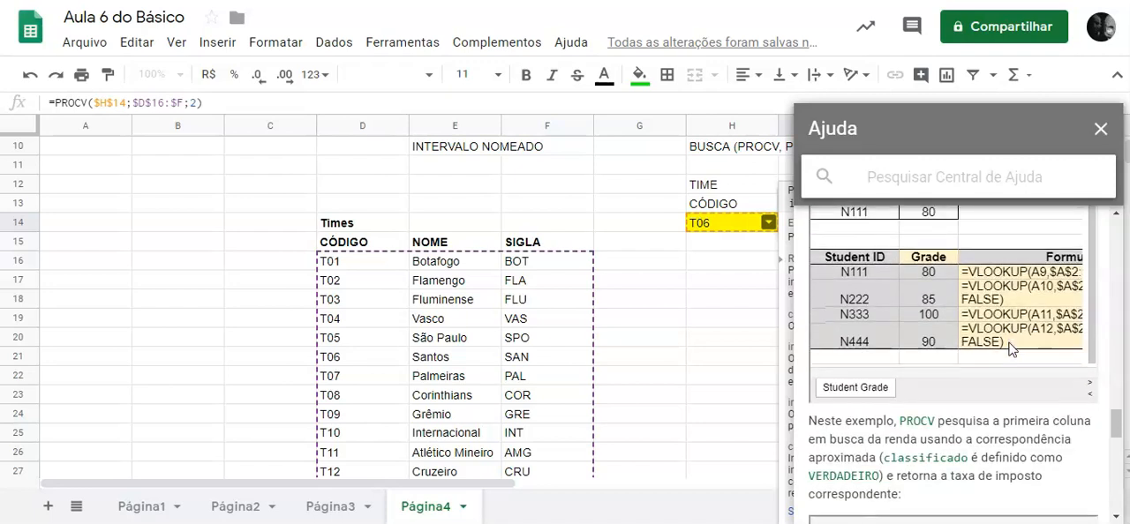
Examine the description of the classificado parameter in the PROCV help article, including its VERDADEIRO and FALSO cases.
scroll(1033, 402, "up", 7)
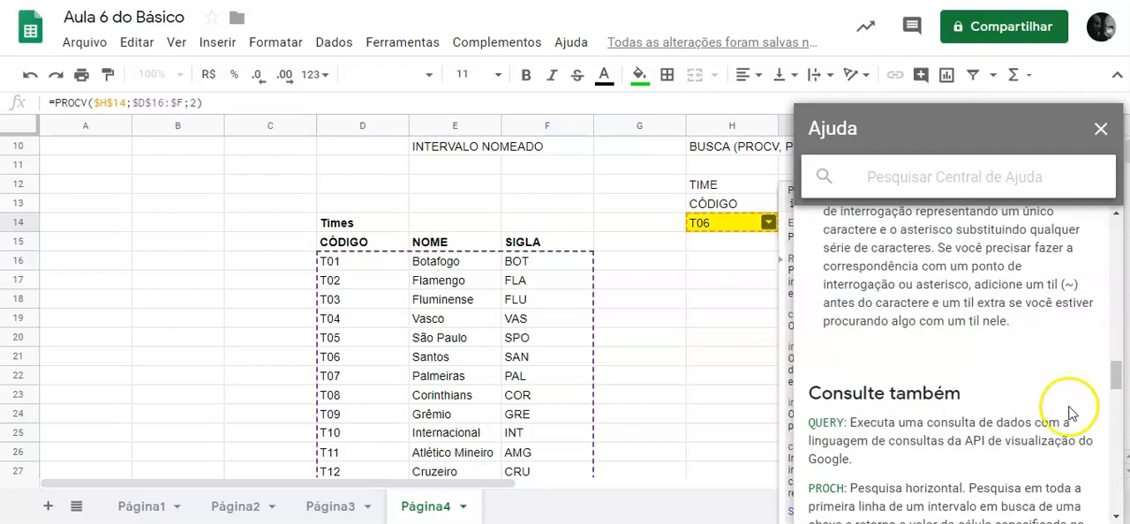
scroll(1041, 413, "up", 5)
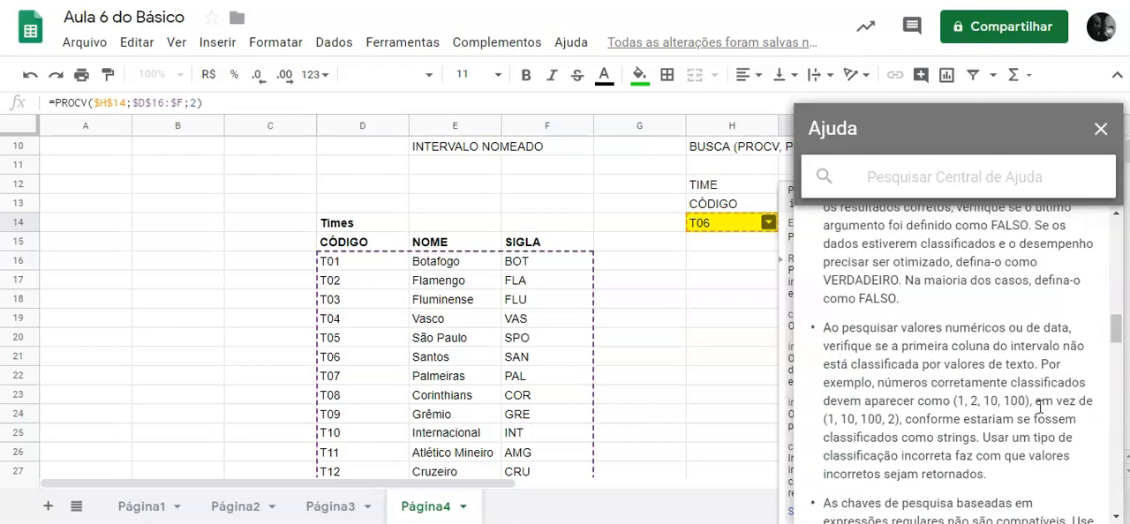
scroll(1040, 407, "up", 5)
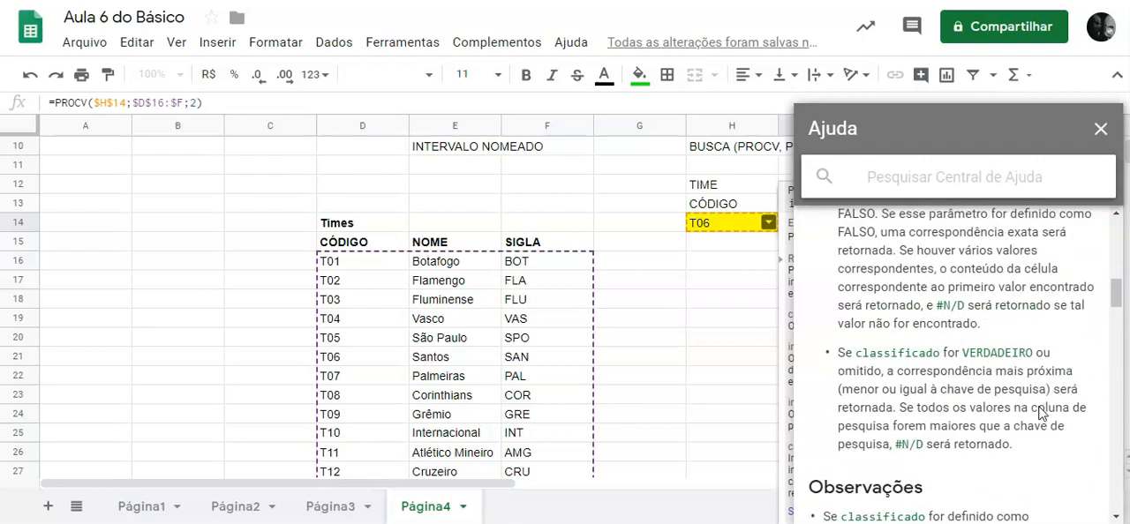
scroll(1039, 405, "down", 3)
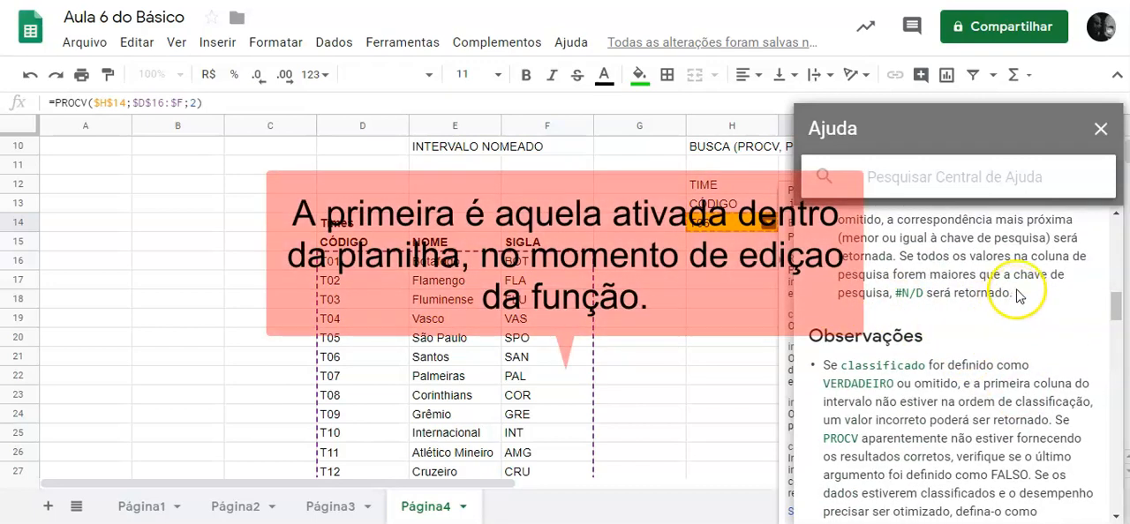
scroll(1020, 296, "up", 1)
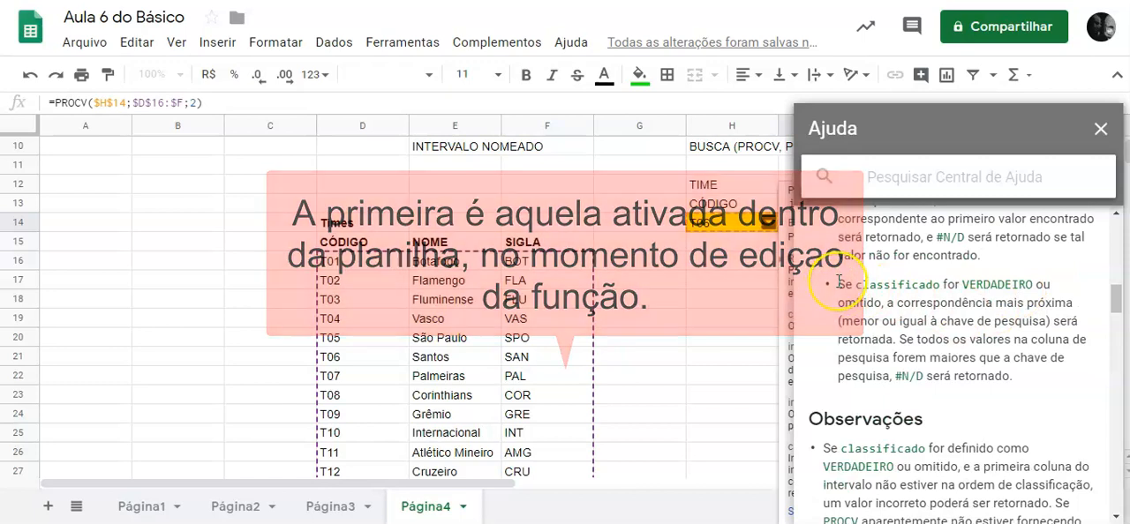
scroll(839, 281, "up", 3)
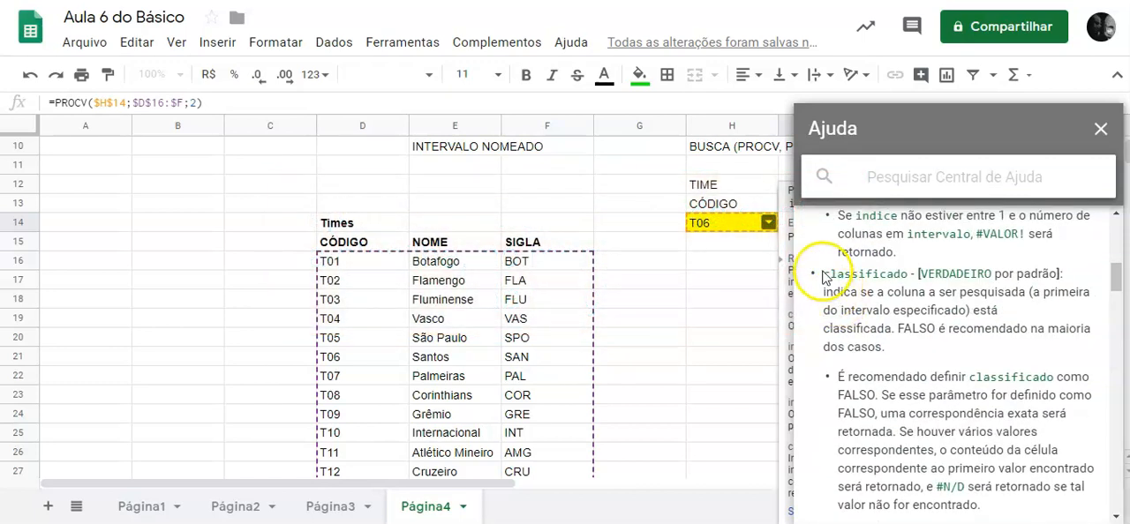
left_click_drag(825, 273, 947, 342)
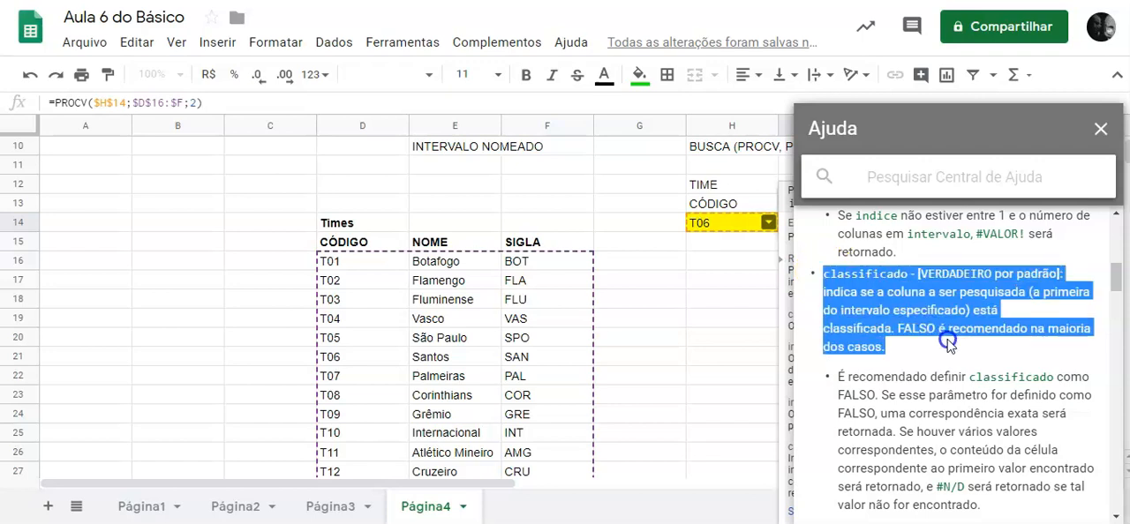
left_click(901, 351)
scroll(900, 352, "down", 1)
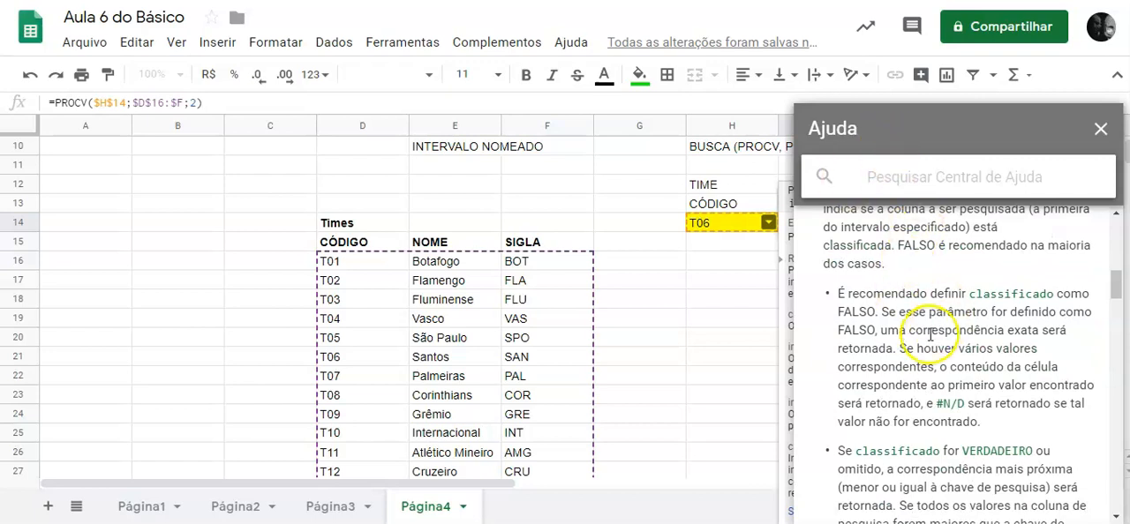
scroll(932, 318, "down", 5)
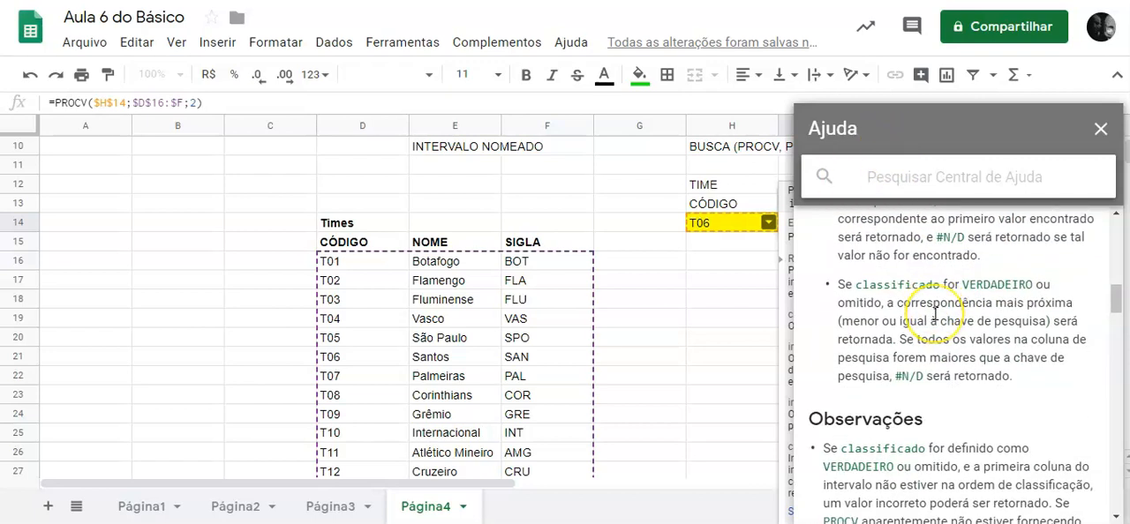
scroll(934, 313, "up", 3)
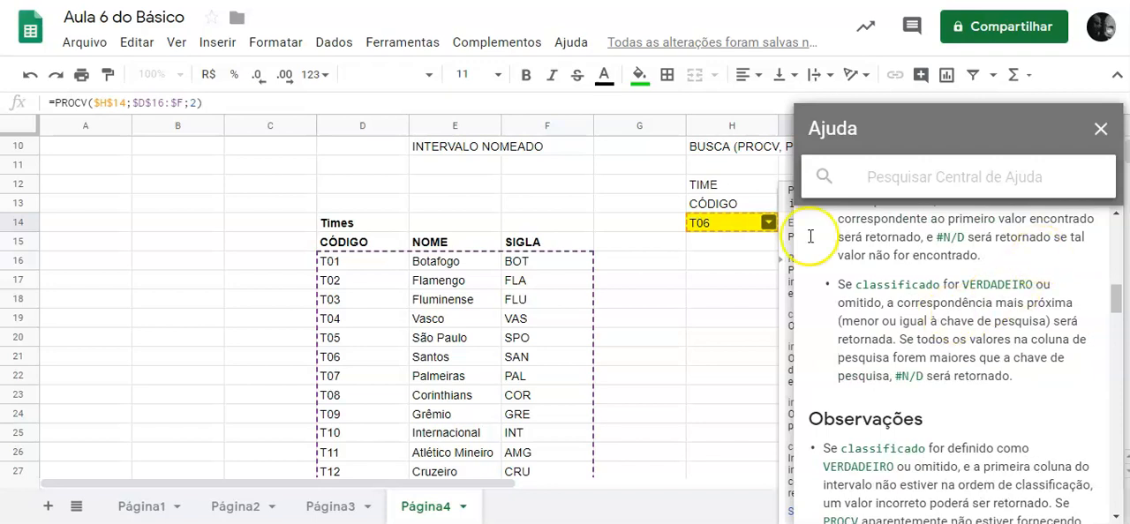
Close the help article and the PROCV formula help, and leave the formula in cell I14 as it is.
left_click(1102, 134)
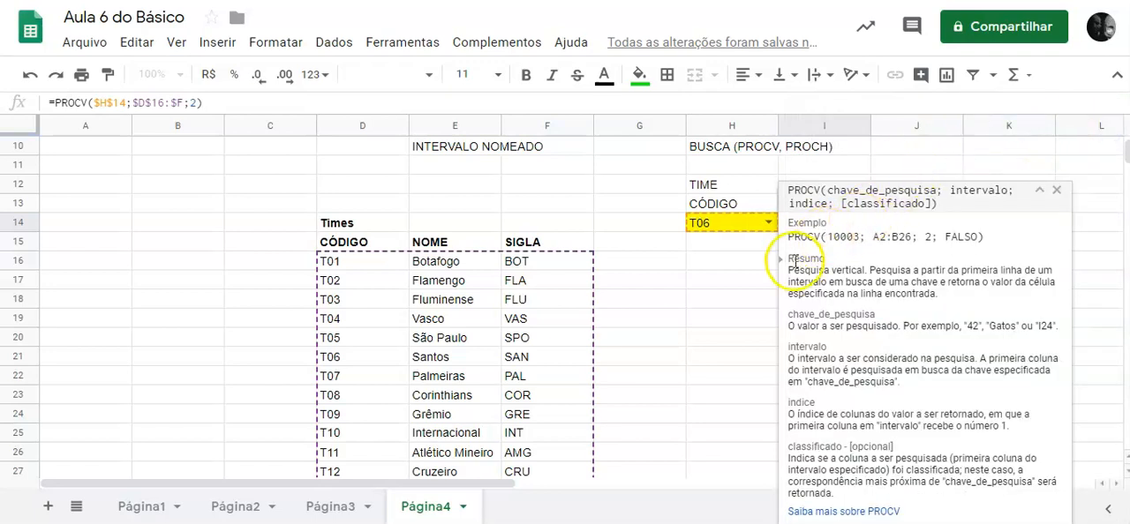
left_click(1057, 191)
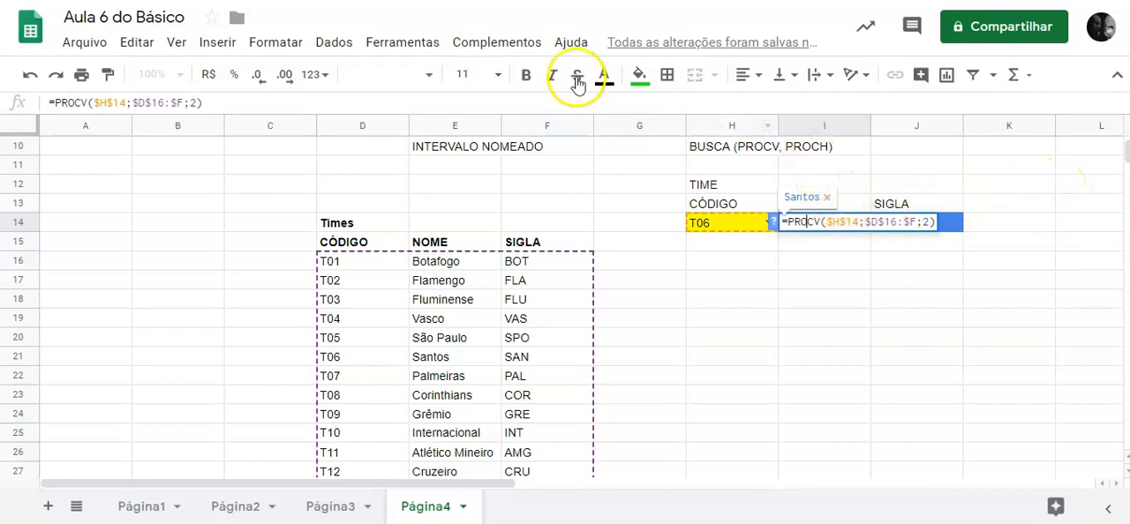
left_click(721, 261)
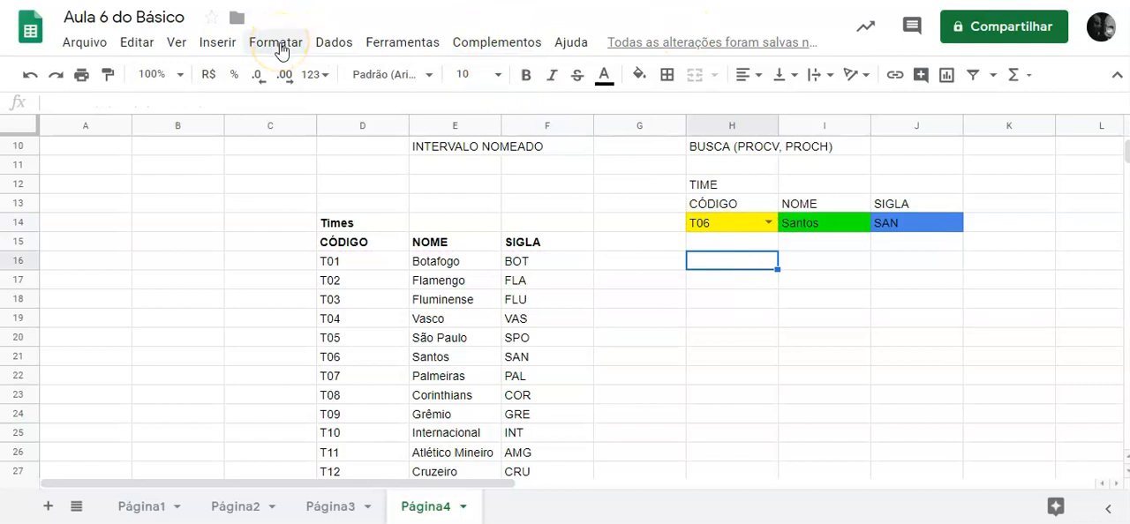
Look through the insertable function categories and open the online help page listing all Google Sheets functions.
left_click(221, 43)
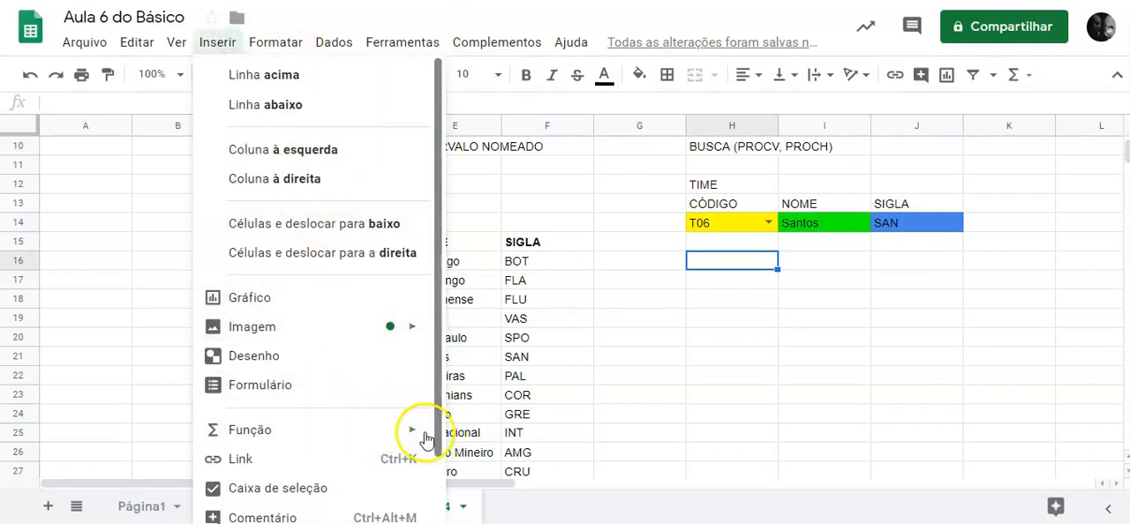
mouse_move(412, 437)
scroll(561, 432, "down", 2)
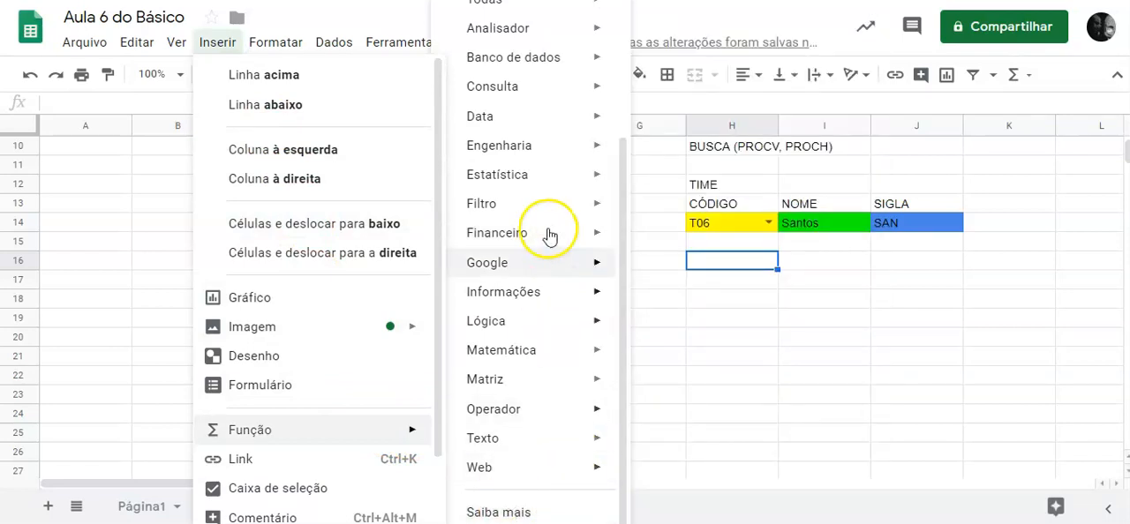
scroll(534, 220, "up", 3)
left_click(534, 194)
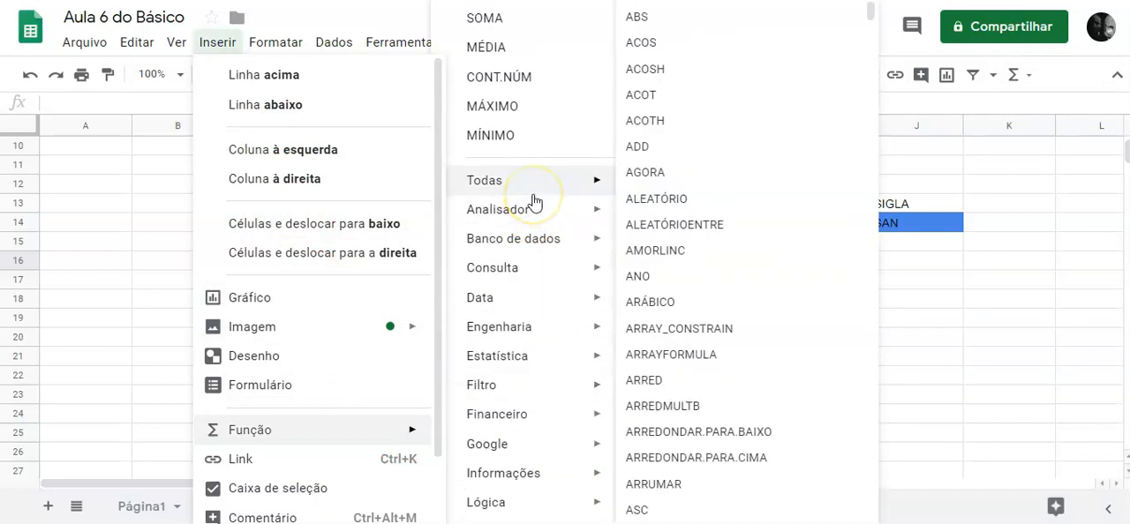
scroll(533, 205, "down", 3)
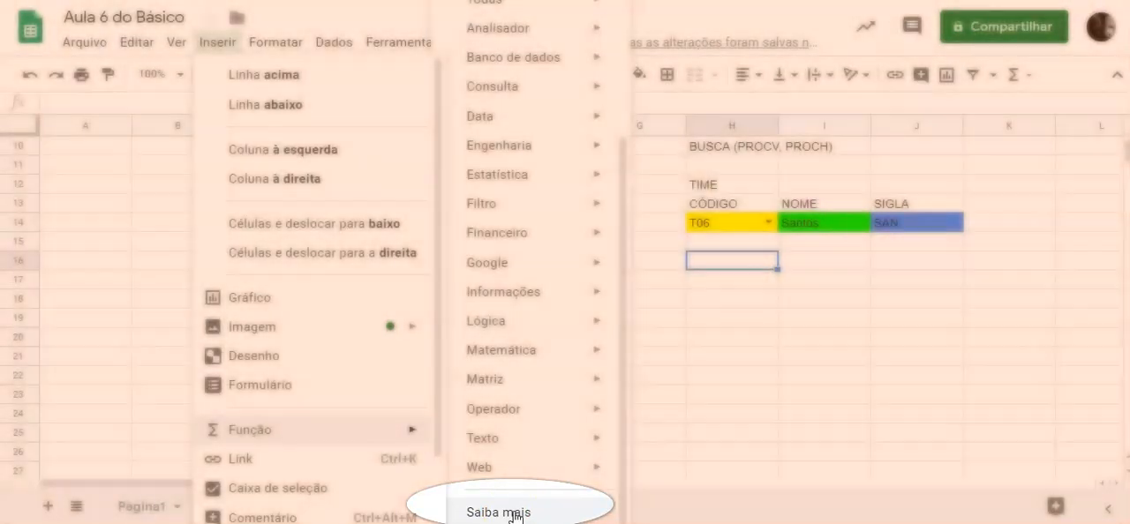
left_click(515, 514)
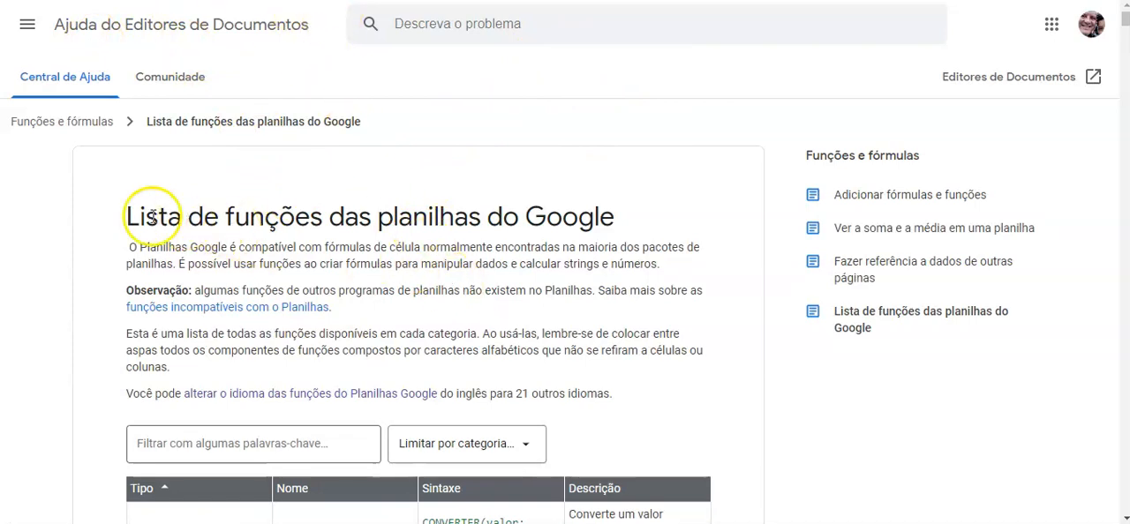
Limit the online function list to the Informações category.
scroll(583, 245, "down", 3)
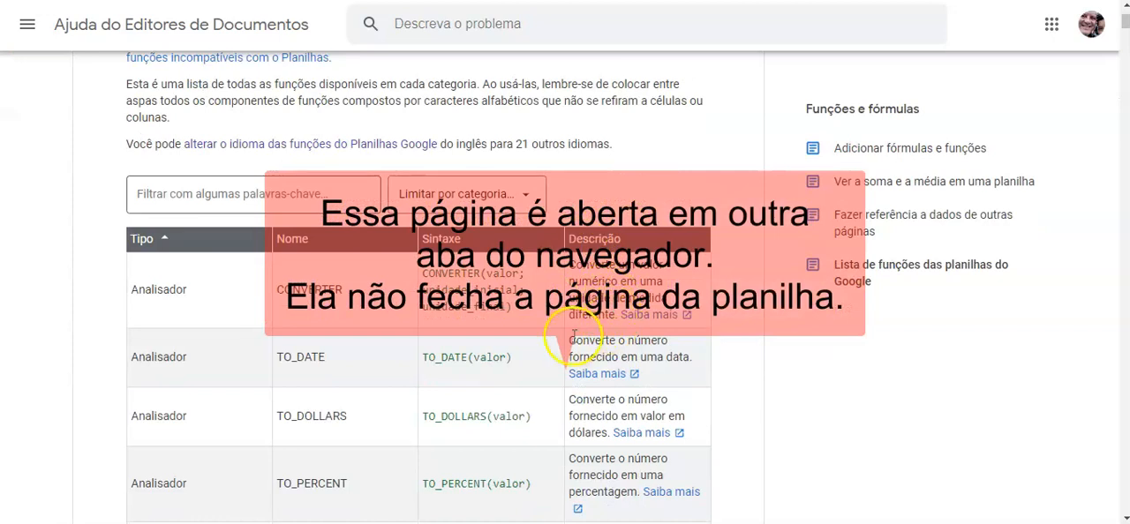
left_click(274, 197)
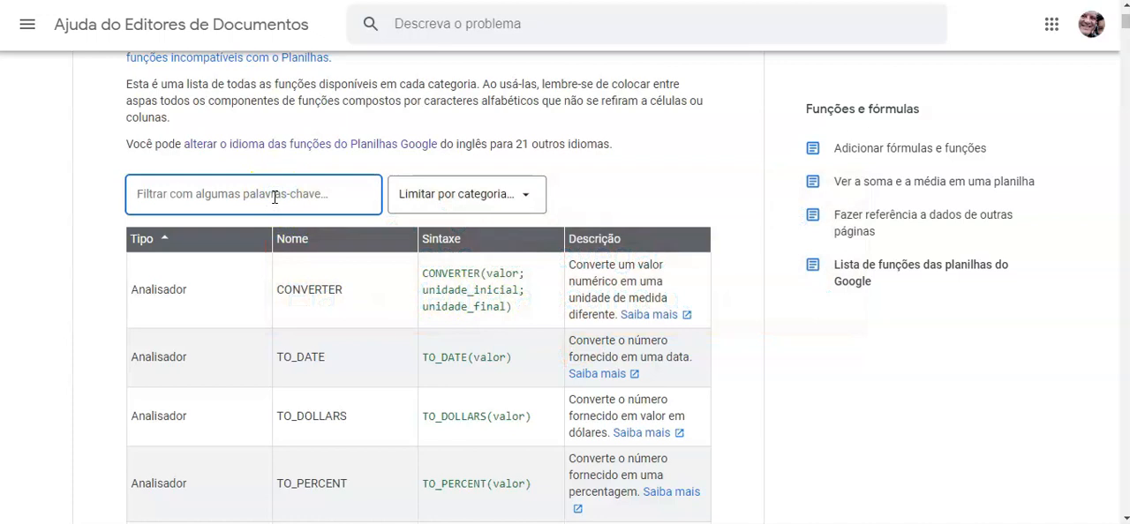
left_click(527, 196)
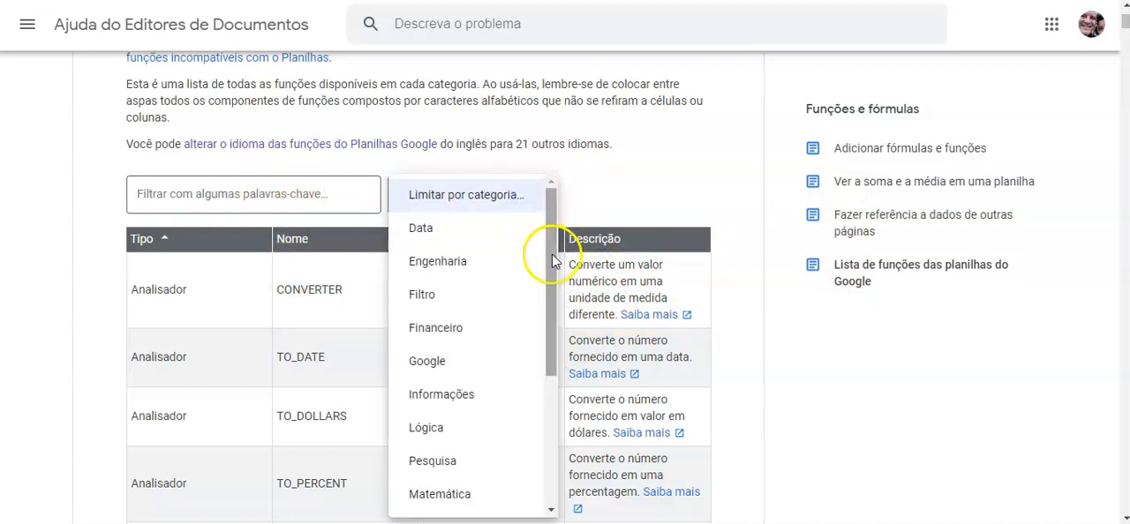
left_click_drag(550, 257, 550, 311)
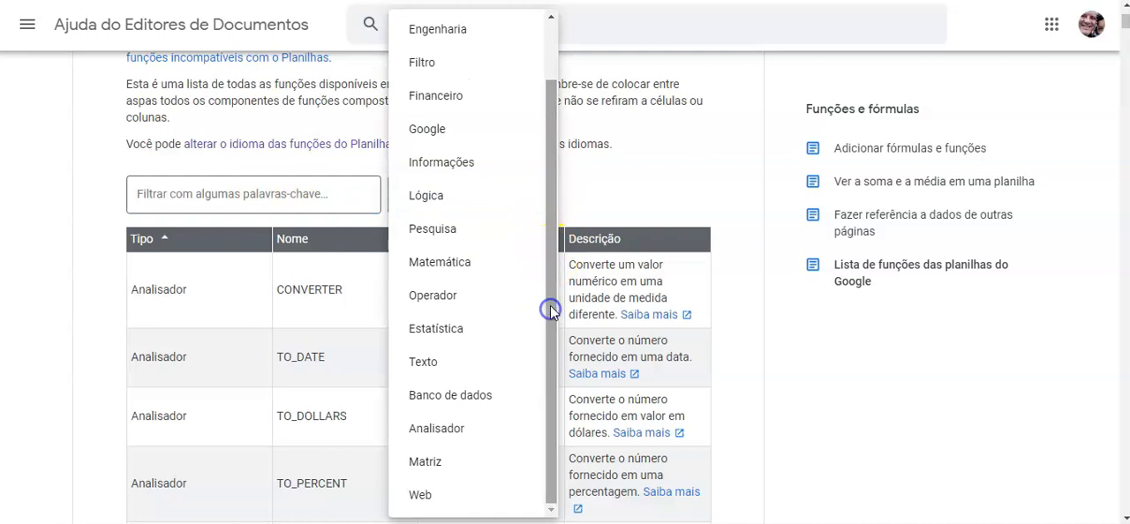
left_click(457, 162)
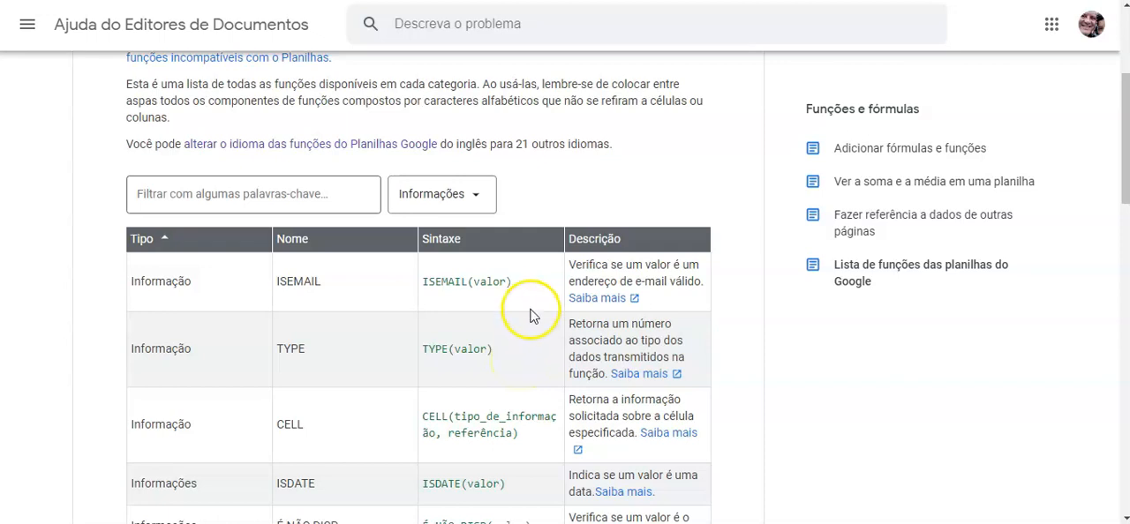
Limit the online function list to the Pesquisa category.
left_click(480, 197)
left_click(468, 364)
left_click(462, 363)
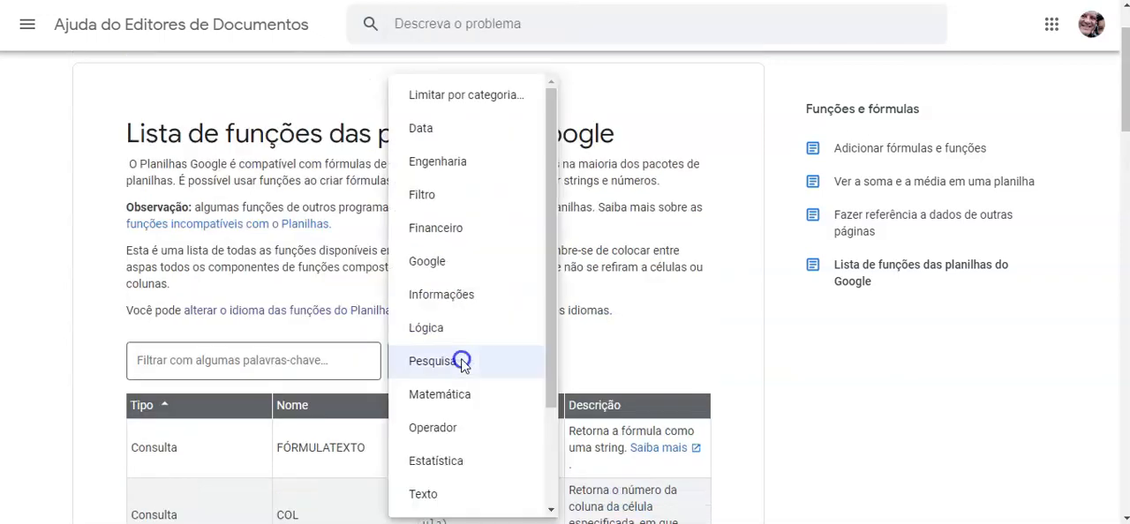
Choose the Pesquisa category in the function list and open the help article linked from the PROCV entry.
left_click_drag(552, 248, 552, 341)
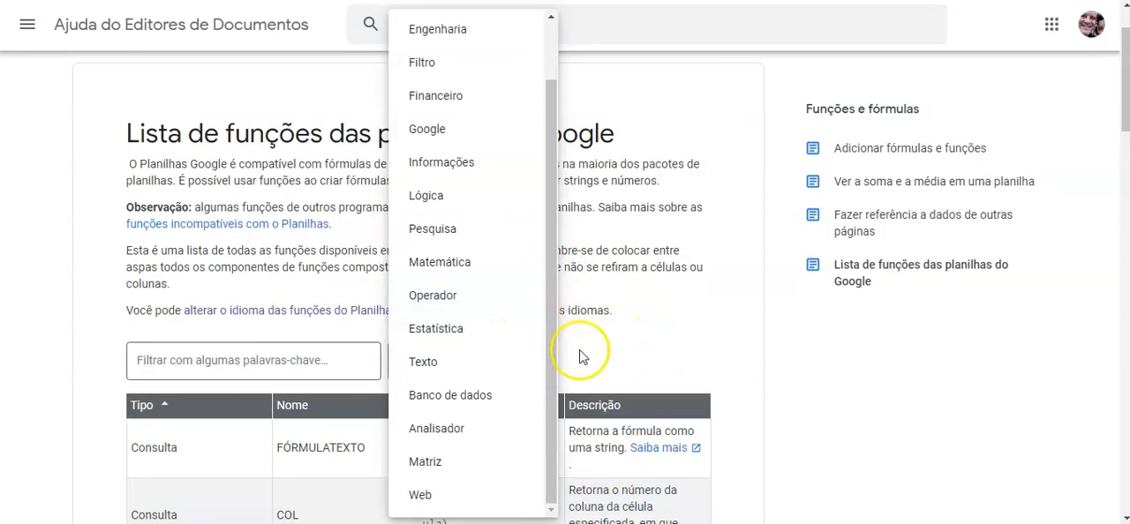
left_click(448, 235)
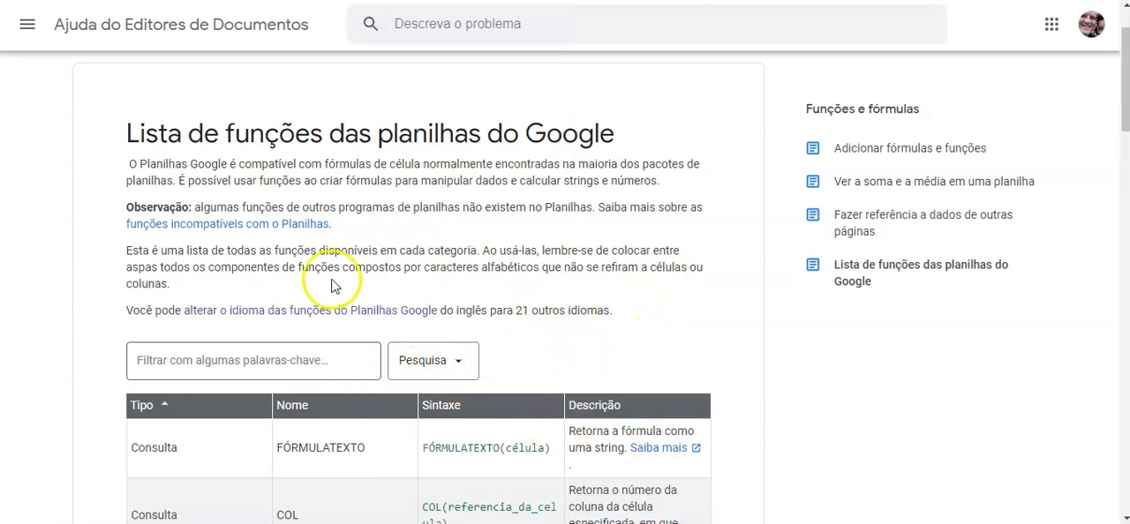
scroll(522, 384, "down", 5)
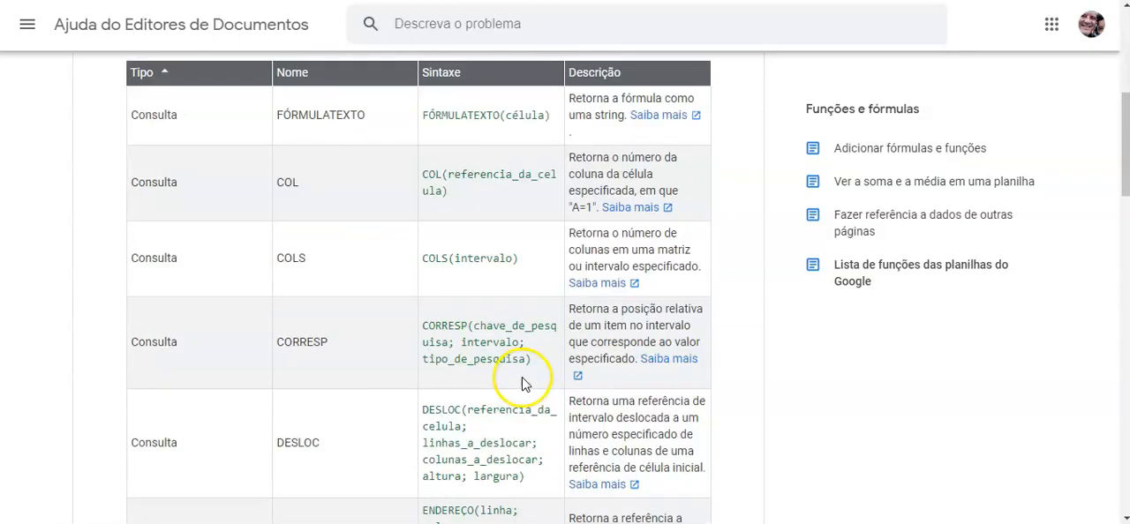
scroll(500, 320, "down", 5)
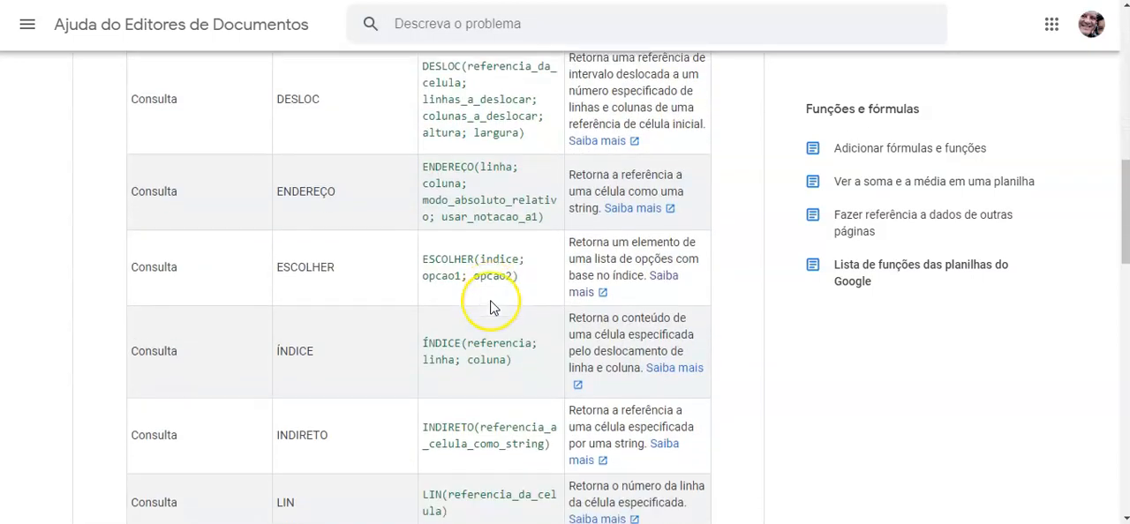
scroll(492, 306, "down", 8)
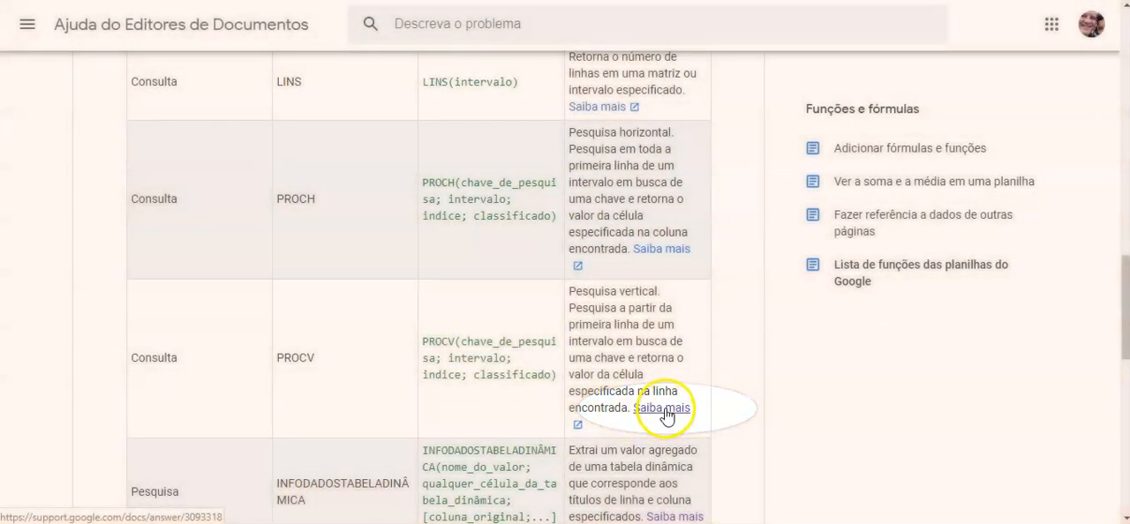
left_click(666, 408)
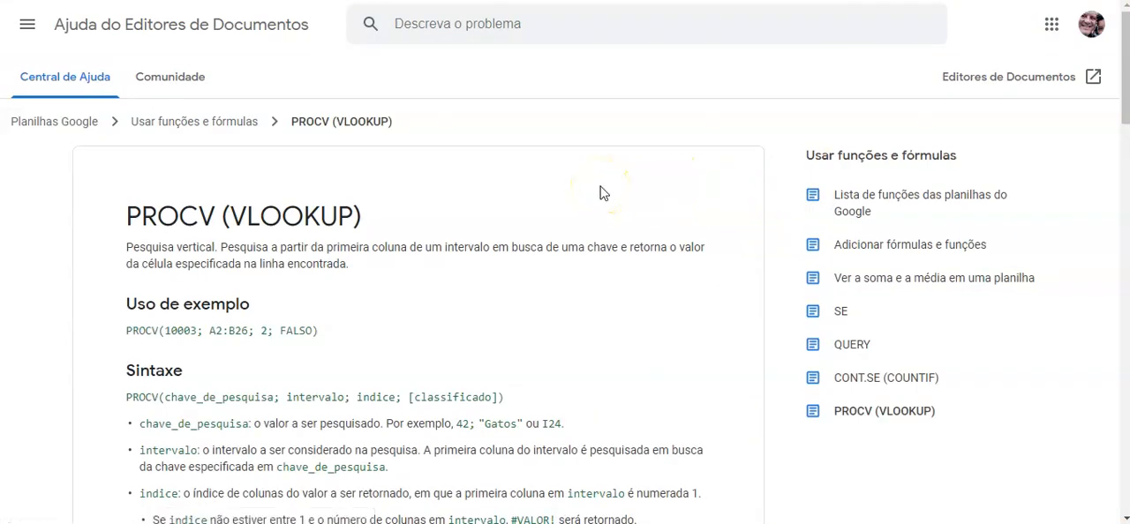
Read the PROCV article's usage example, syntax and argument descriptions, checking back against the function list page.
scroll(603, 190, "down", 2)
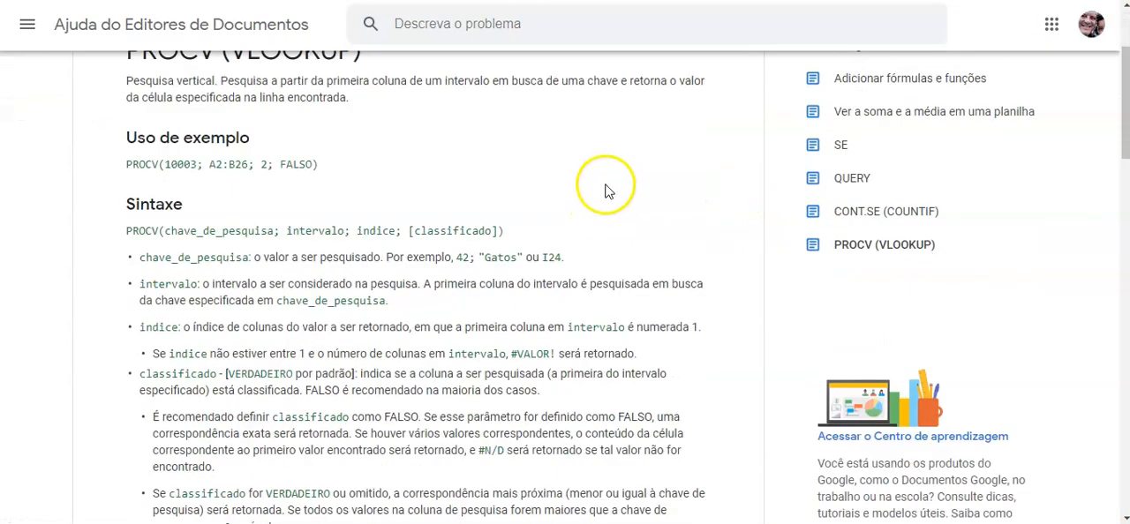
scroll(614, 241, "down", 1)
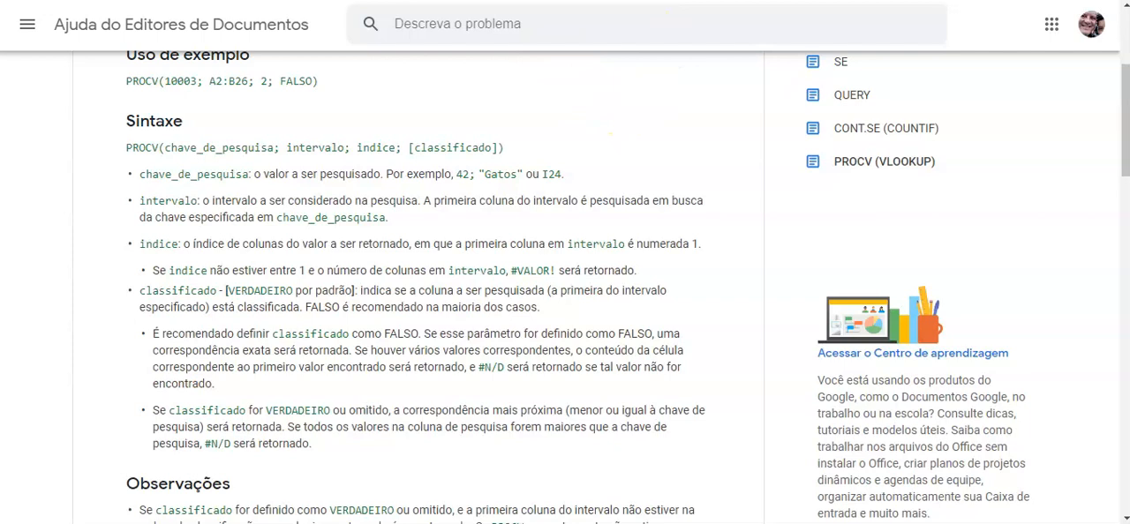
left_click(565, 0)
scroll(327, 165, "up", 15)
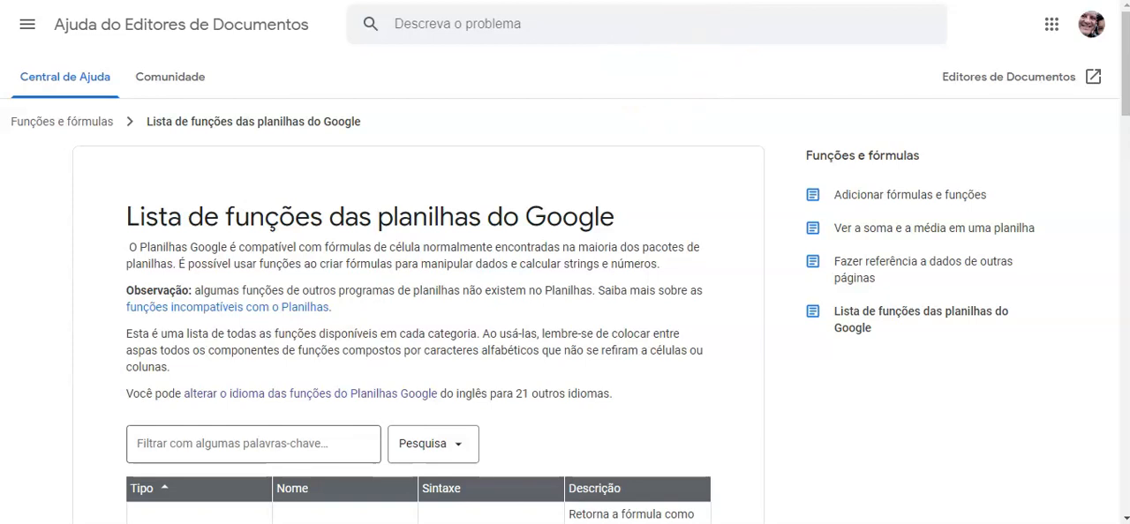
left_click(716, 0)
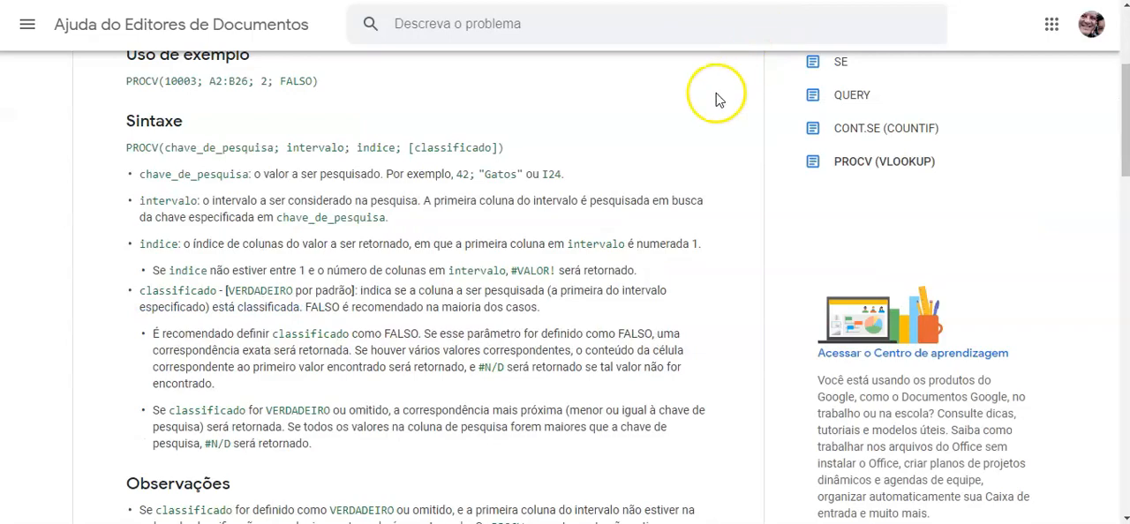
scroll(450, 149, "up", 3)
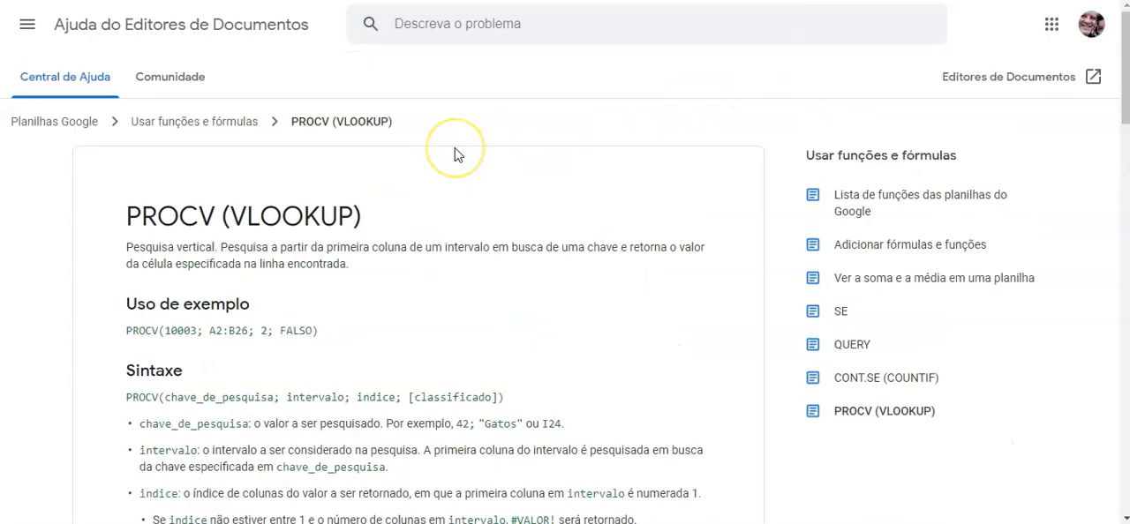
Examine the Observações section of the PROCV article and highlight the first note, about the classificado argument.
scroll(454, 154, "down", 7)
scroll(454, 155, "down", 2)
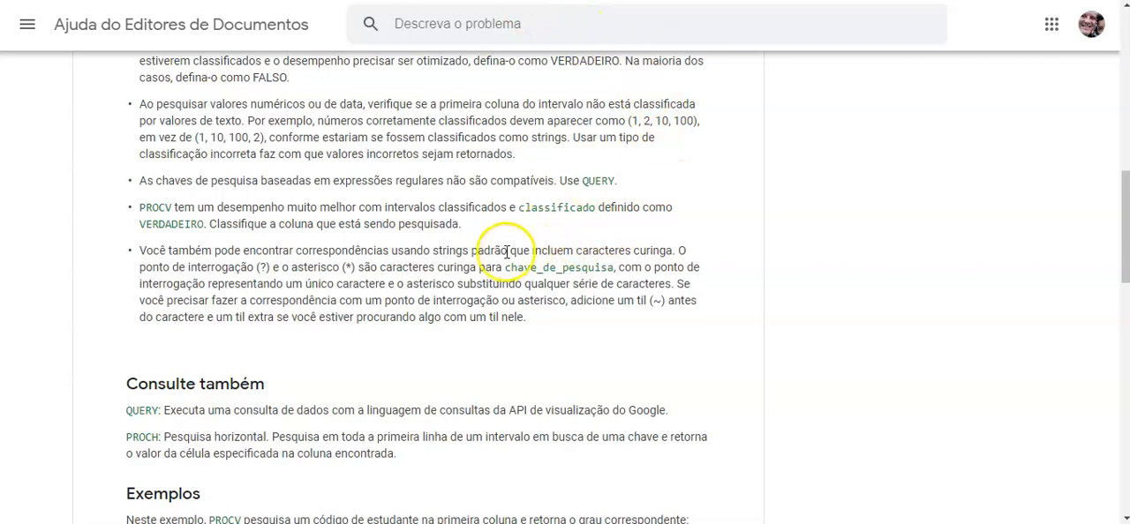
scroll(499, 256, "up", 2)
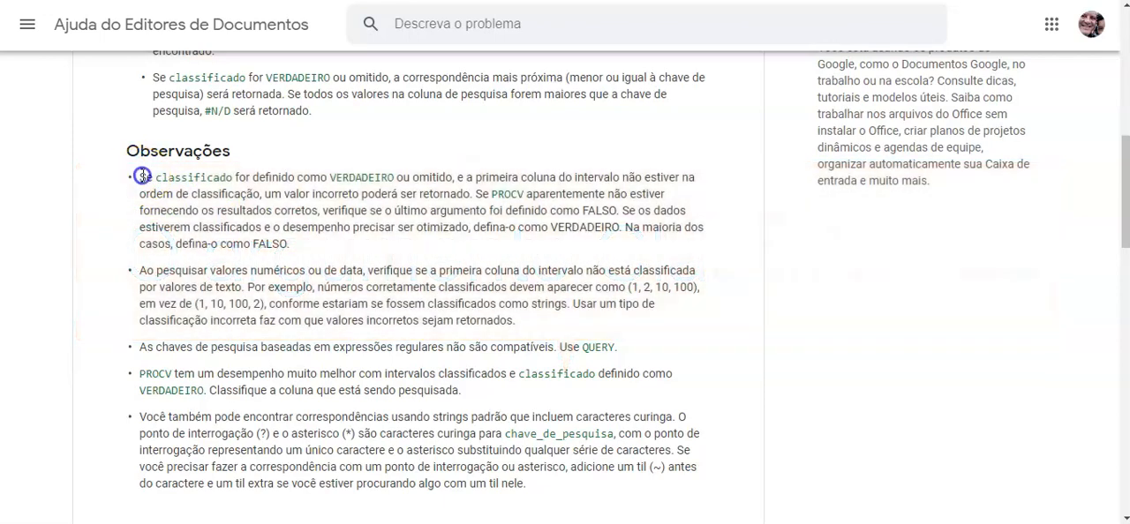
left_click_drag(142, 176, 326, 246)
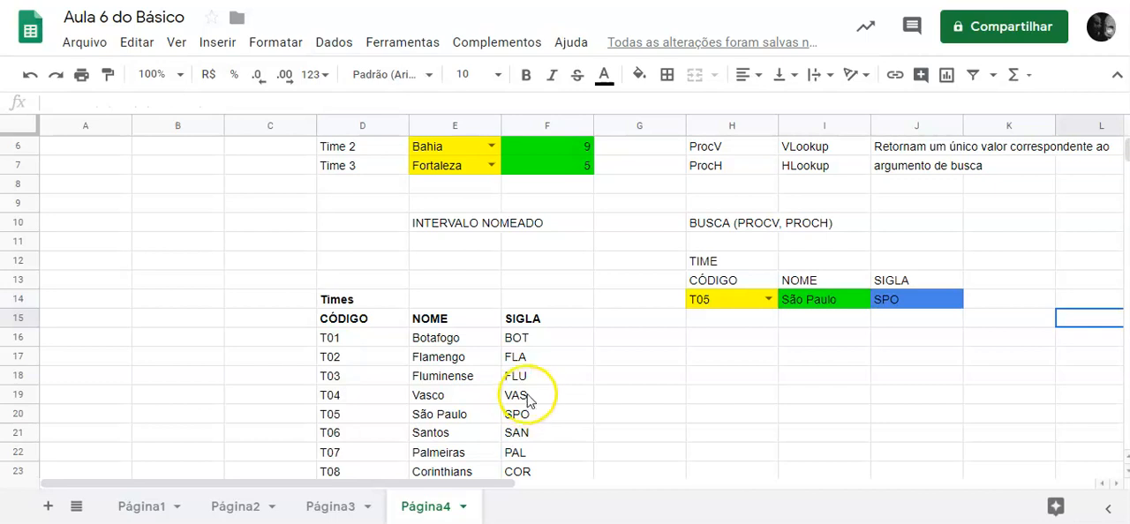
Set the team code in cell H14 to T03 and then to T07 to test the lookup.
left_click(769, 300)
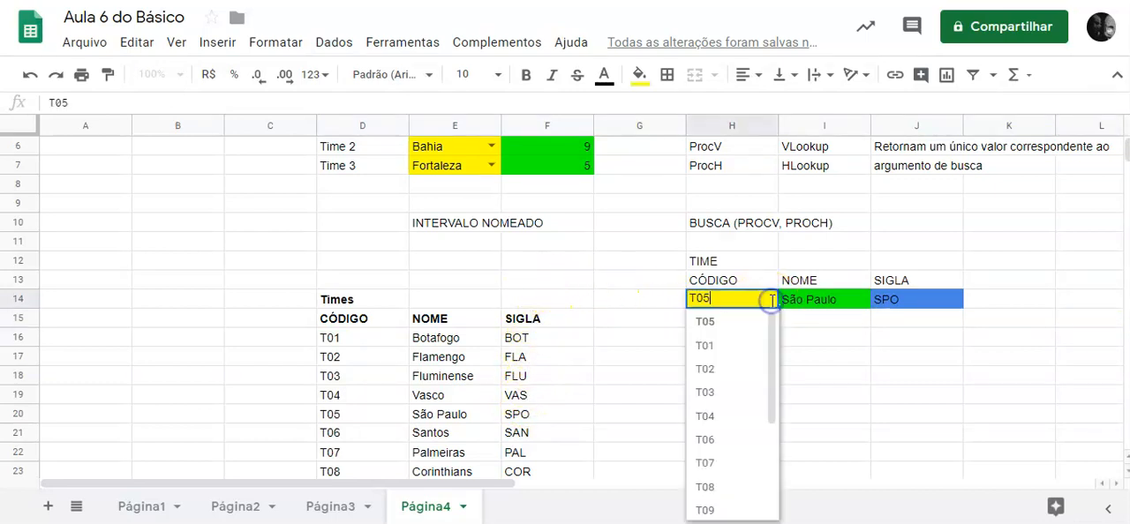
left_click(717, 395)
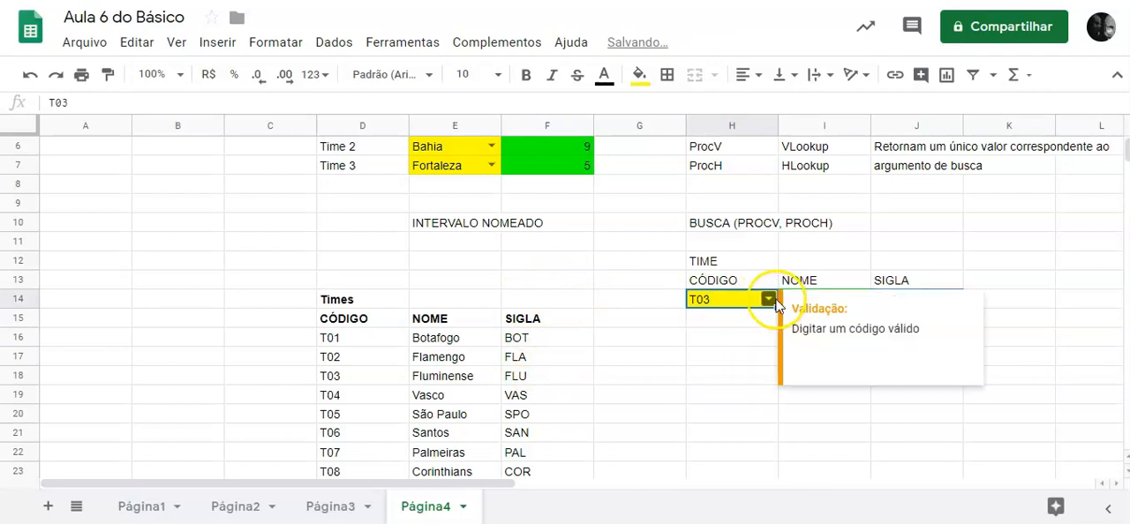
left_click(770, 301)
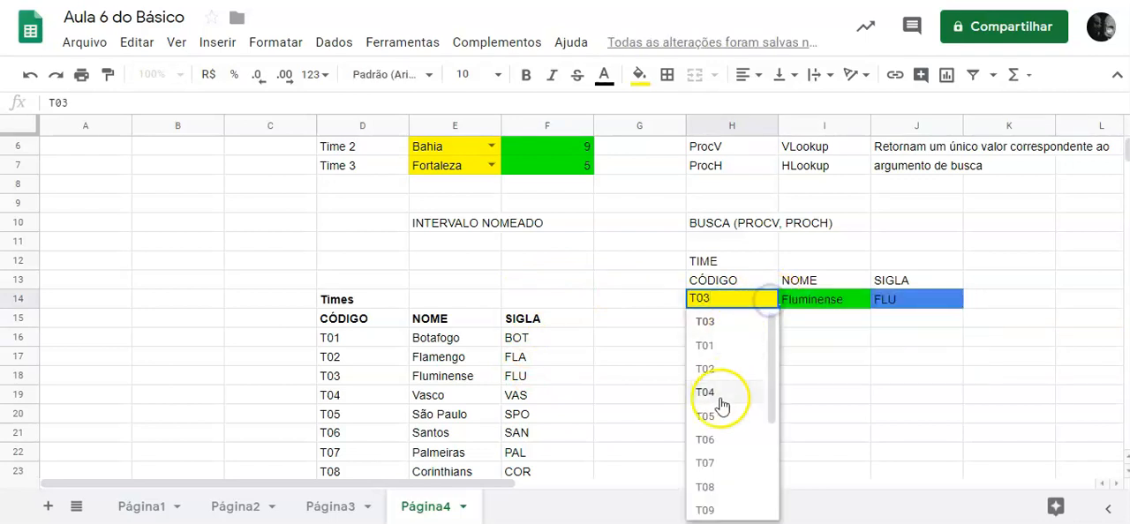
left_click(712, 466)
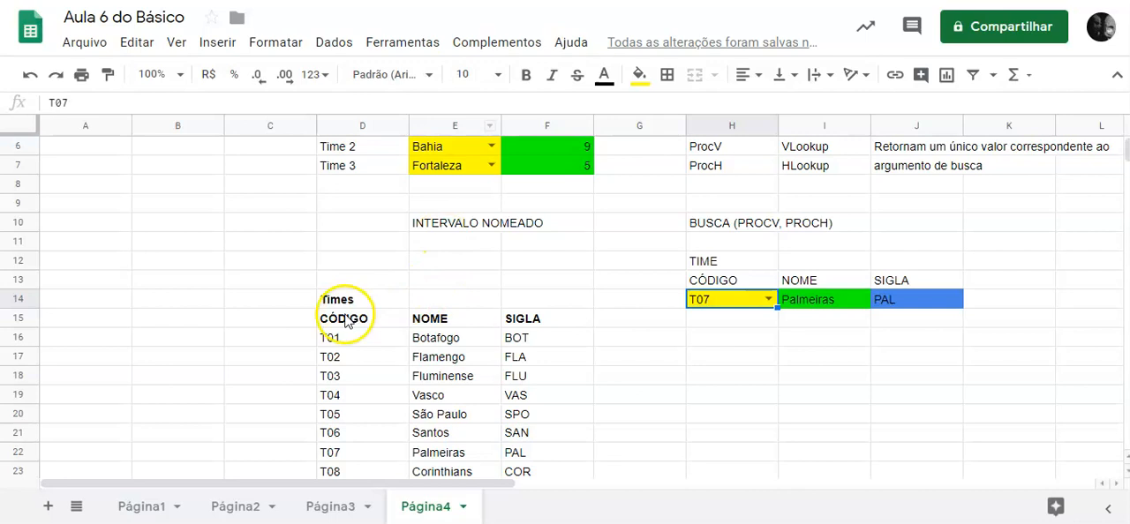
Sort the team data in D16:F31 by column E in A → Z order, without a header row.
left_click_drag(331, 339, 515, 439)
scroll(514, 264, "up", 3)
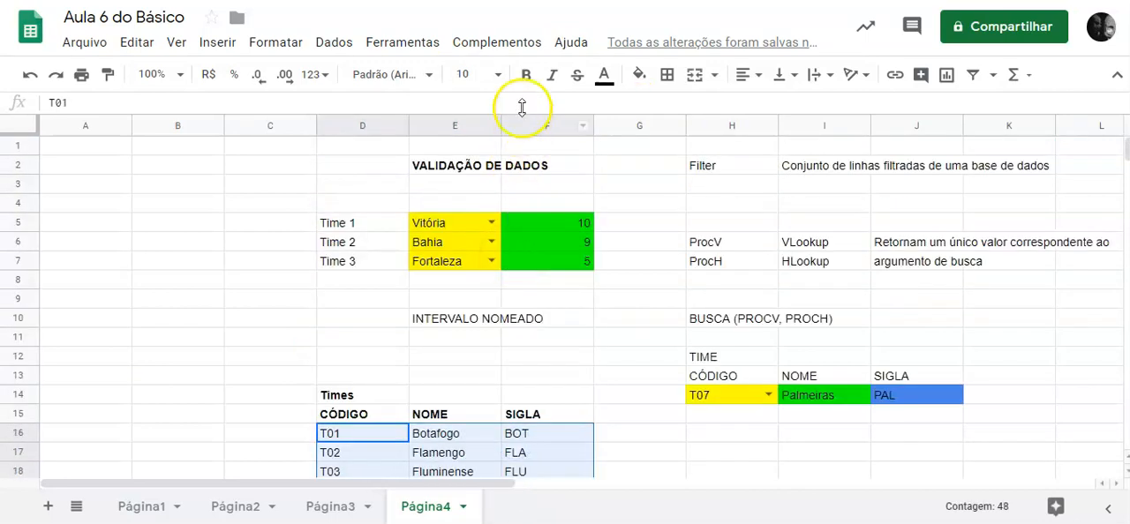
left_click(333, 42)
left_click(441, 231)
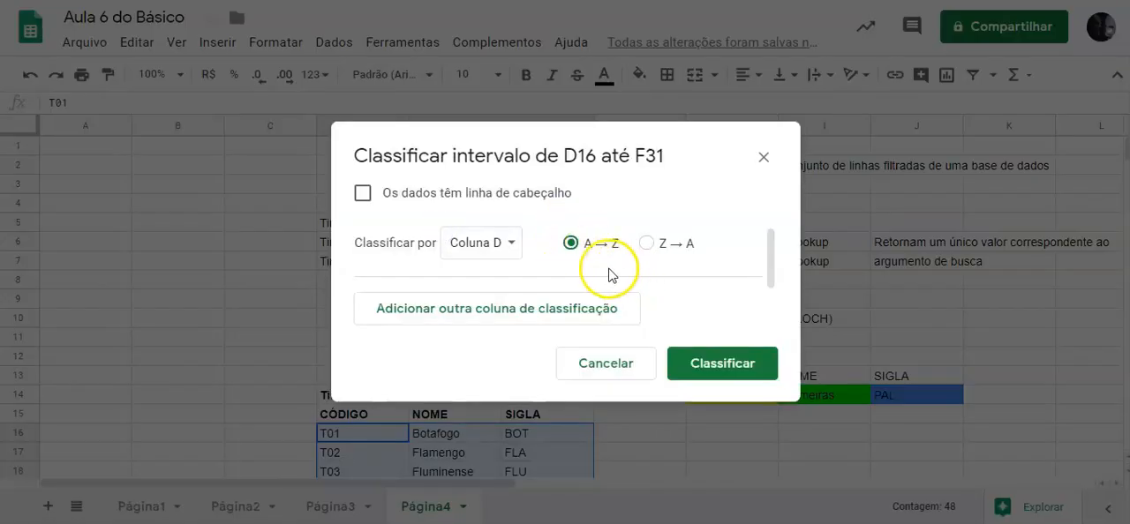
left_click(512, 243)
left_click(514, 273)
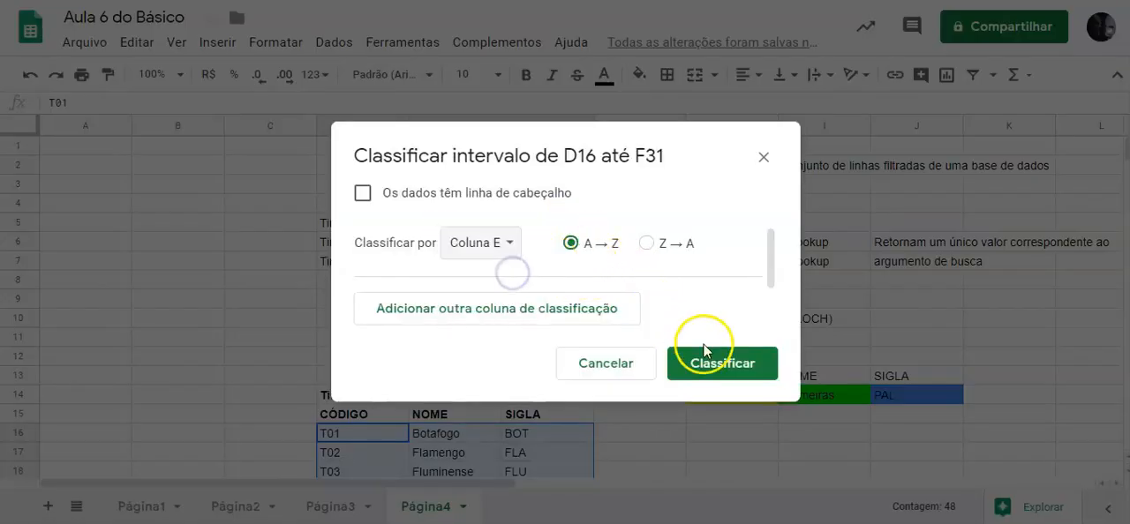
left_click(723, 369)
Examine the sorted team names and compare the T07 row of the table with the lookup results in row 14.
scroll(649, 365, "down", 2)
scroll(641, 367, "down", 1)
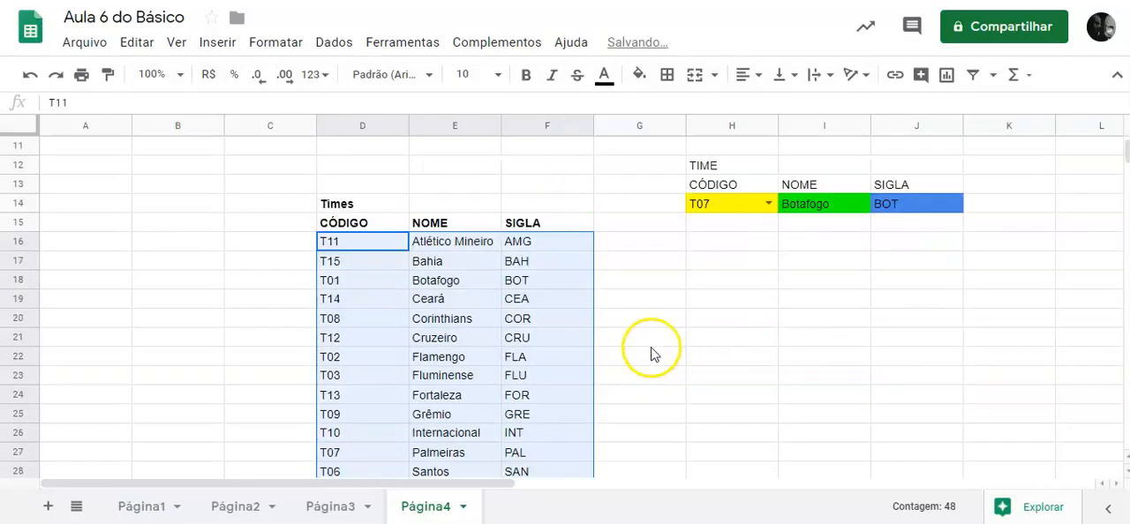
left_click(455, 248)
left_click(446, 283)
left_click(429, 361)
left_click(451, 417)
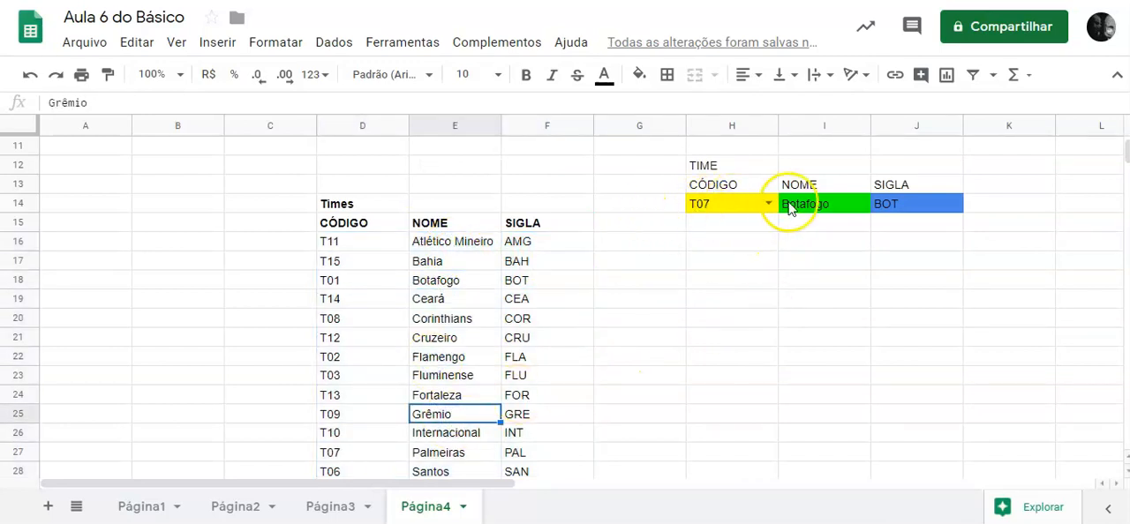
left_click(729, 211)
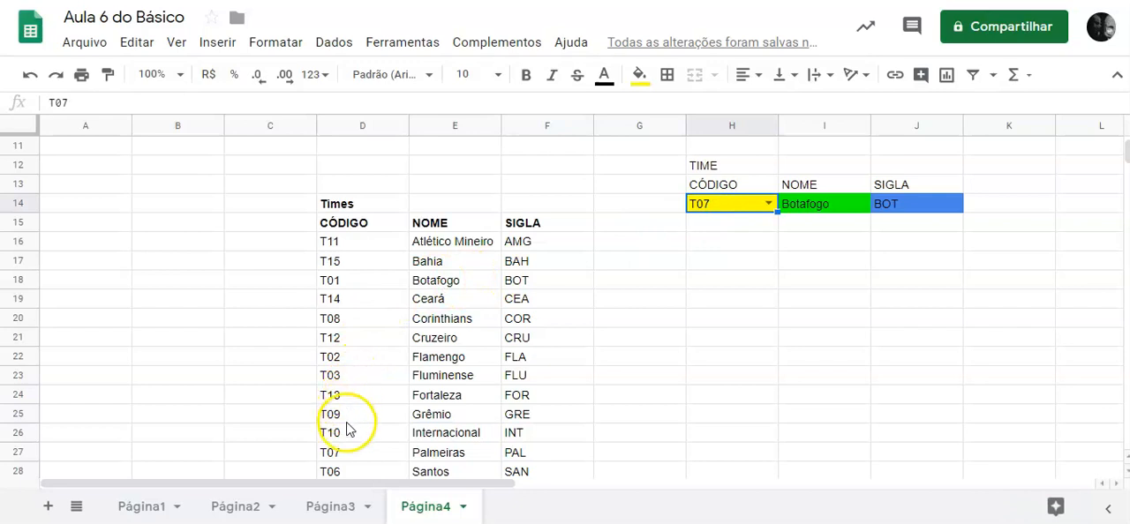
scroll(373, 327, "down", 1)
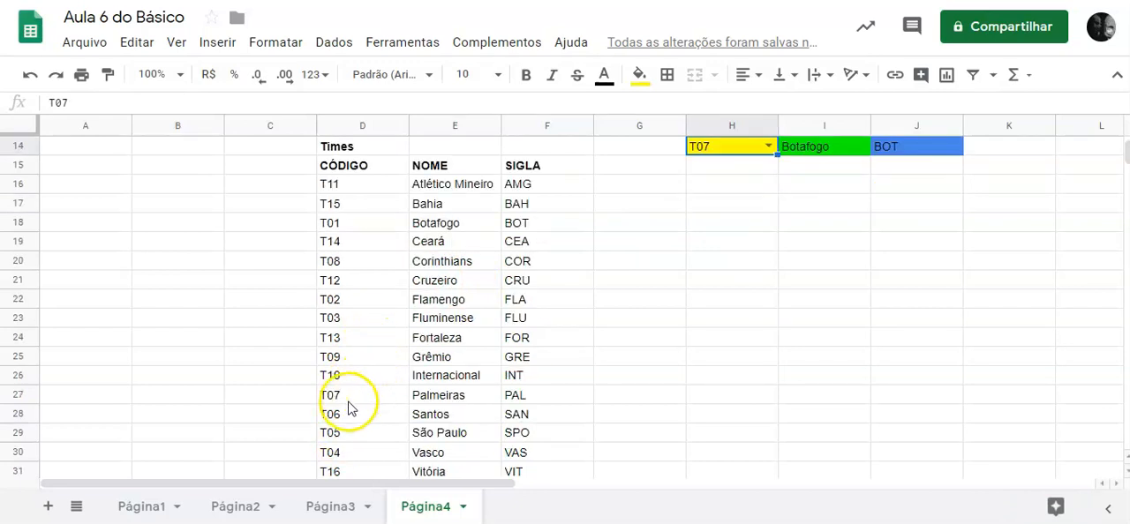
left_click_drag(328, 402, 517, 395)
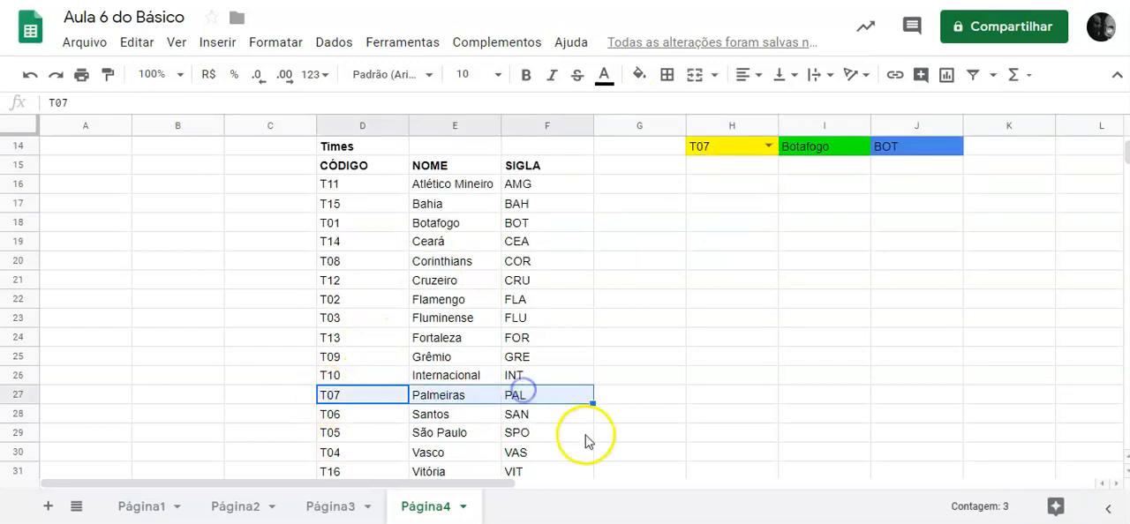
scroll(853, 255, "up", 2)
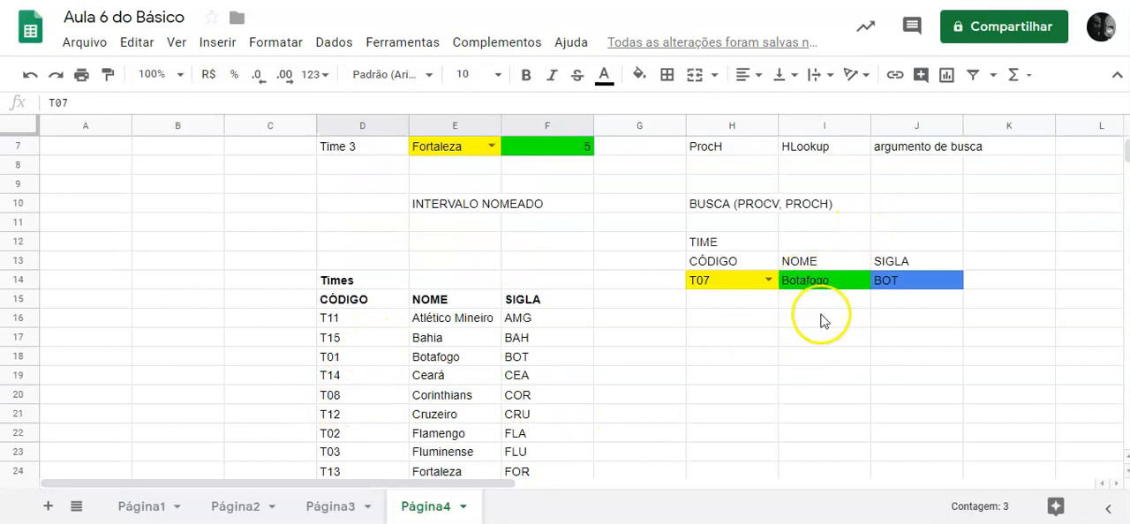
scroll(853, 305, "down", 1)
Copy the lookup formulas in I14:J14 and paste them into I16:J16.
left_click(832, 228)
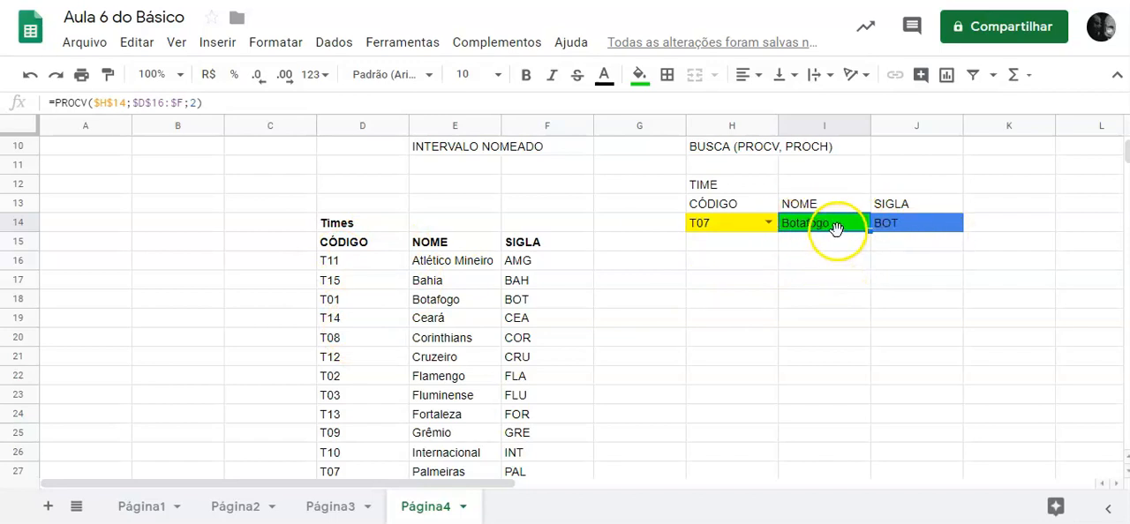
left_click_drag(836, 227, 893, 232)
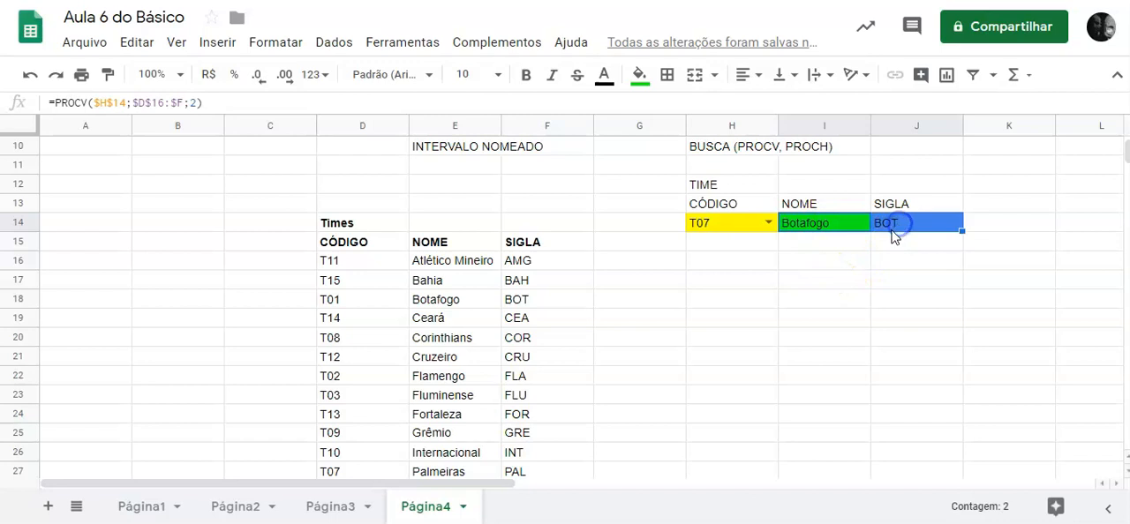
key("ctrl+c")
left_click(835, 262)
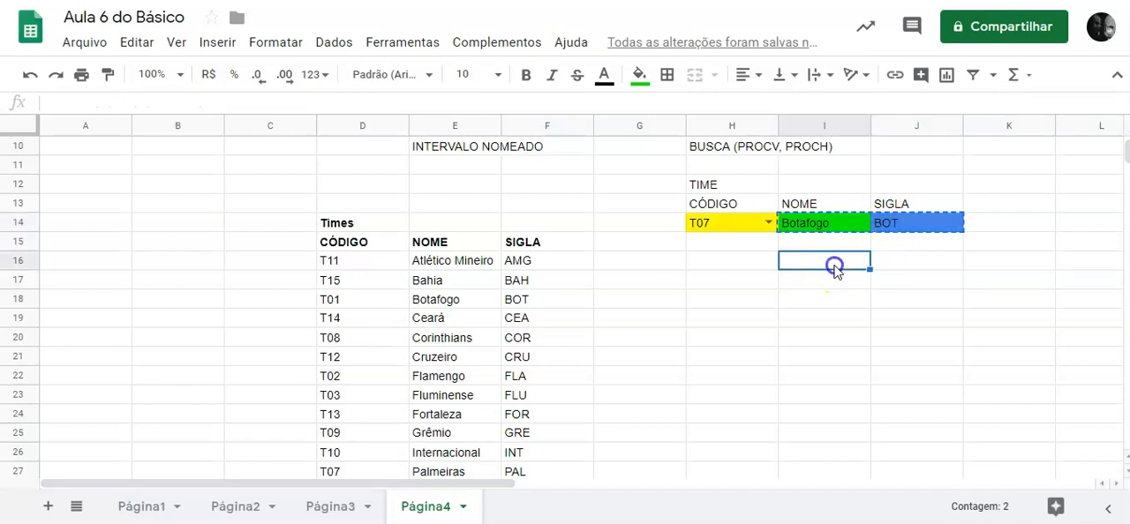
key("ctrl+v")
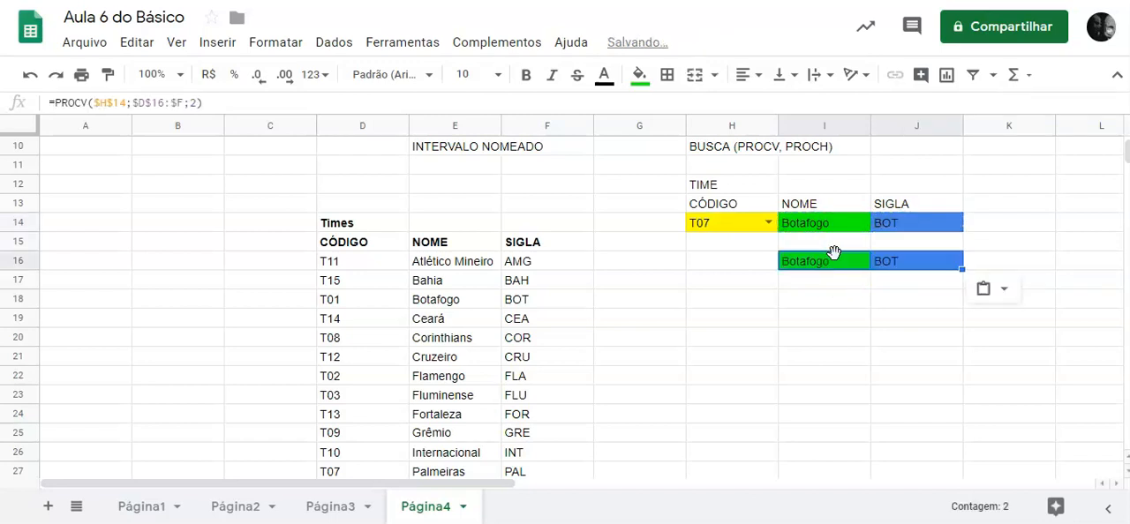
left_click(797, 282)
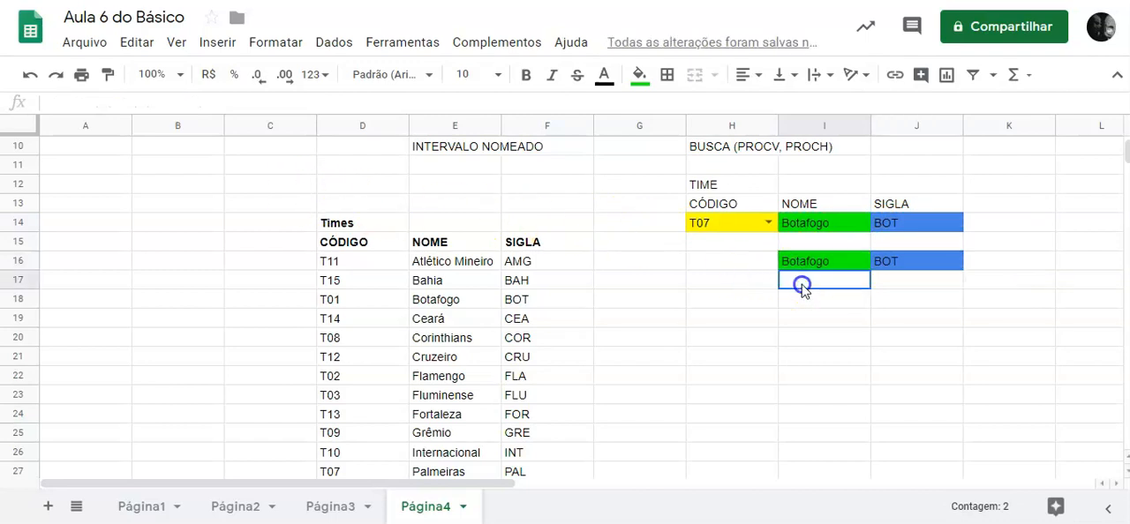
Compare the PROCV formula in cell I14 with its copy in cell I16.
left_click(834, 261)
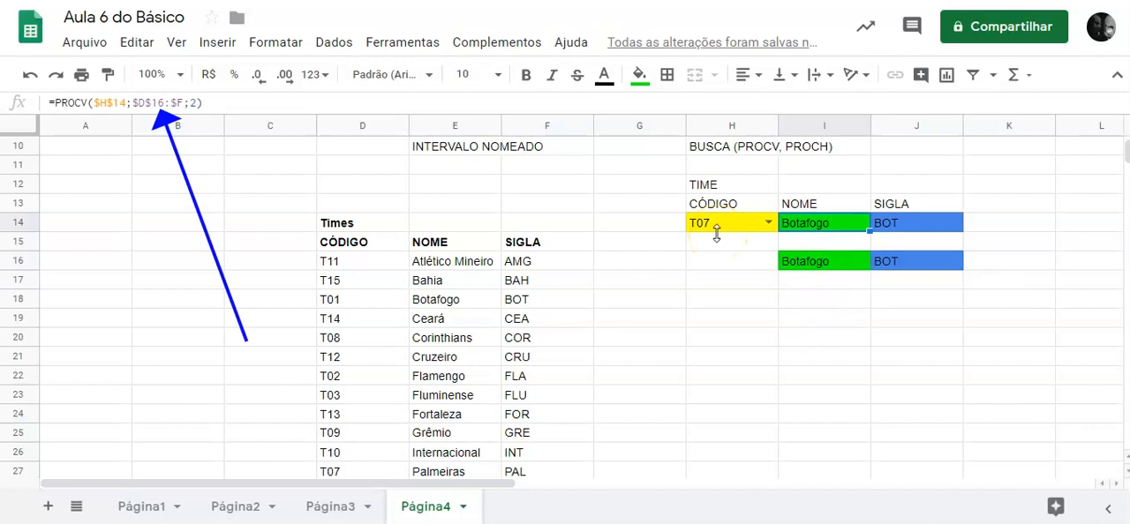
left_click(808, 223)
left_click(825, 259)
left_click(826, 226)
left_click(828, 265)
left_click(828, 228)
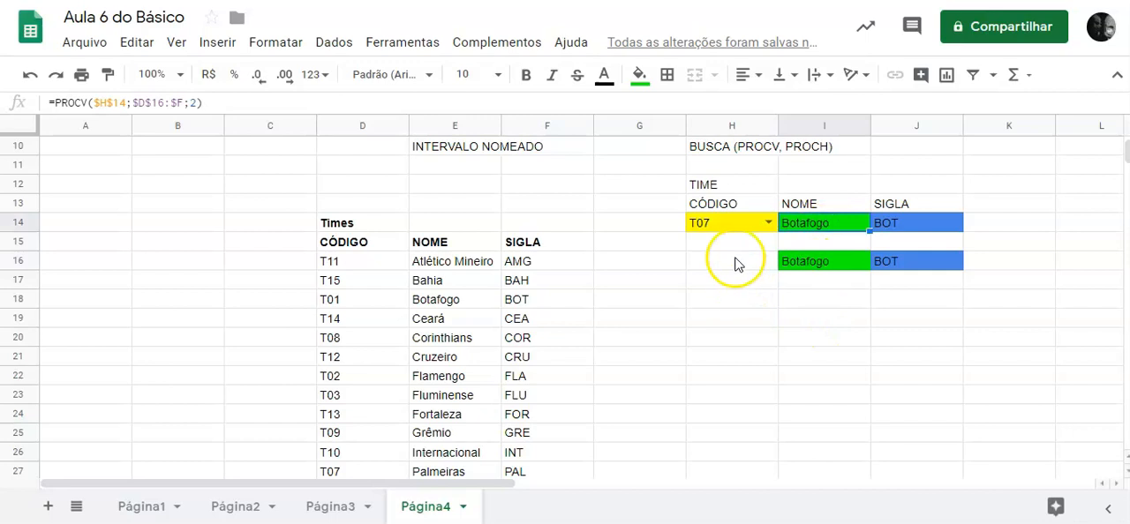
Test both lookup rows by setting the team code in H14 to T15, T14 and finally T08.
left_click(769, 223)
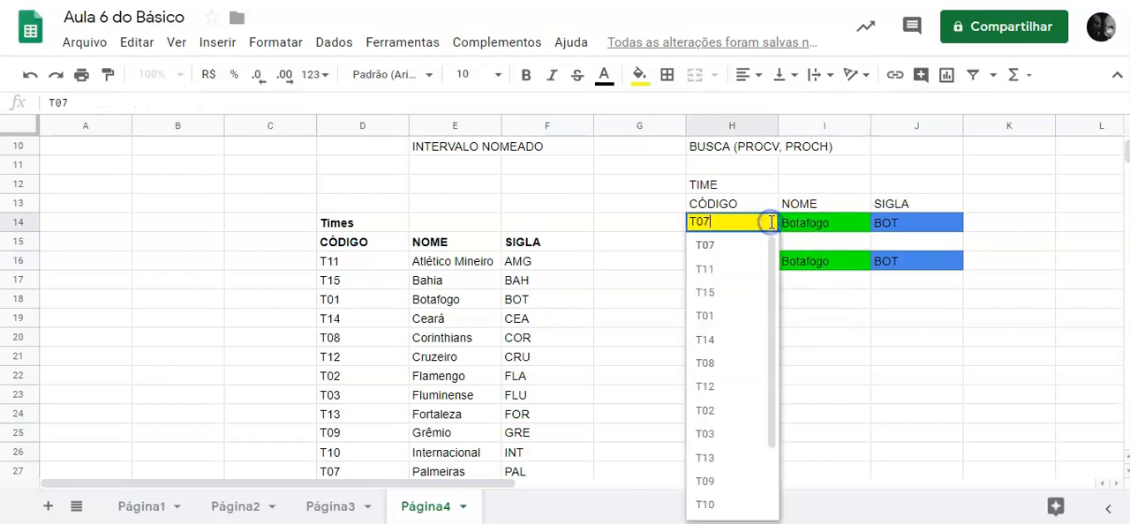
left_click(706, 293)
left_click(768, 222)
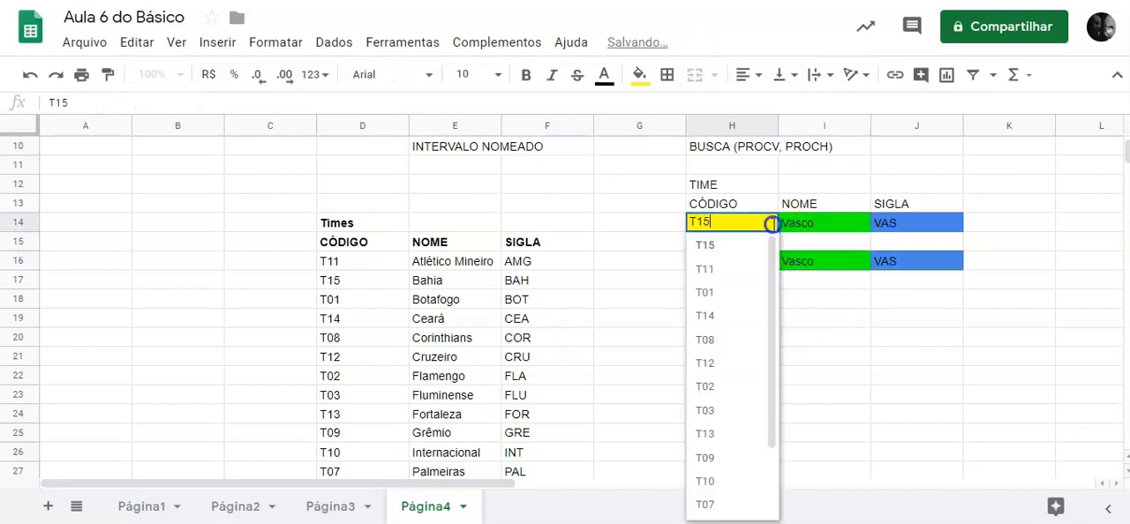
left_click(713, 323)
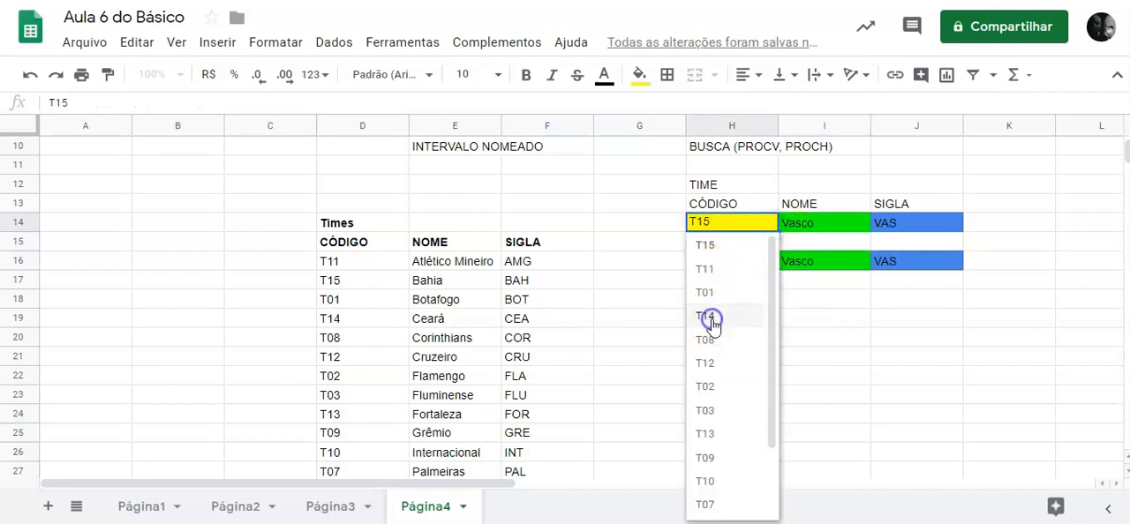
left_click(771, 224)
left_click(709, 343)
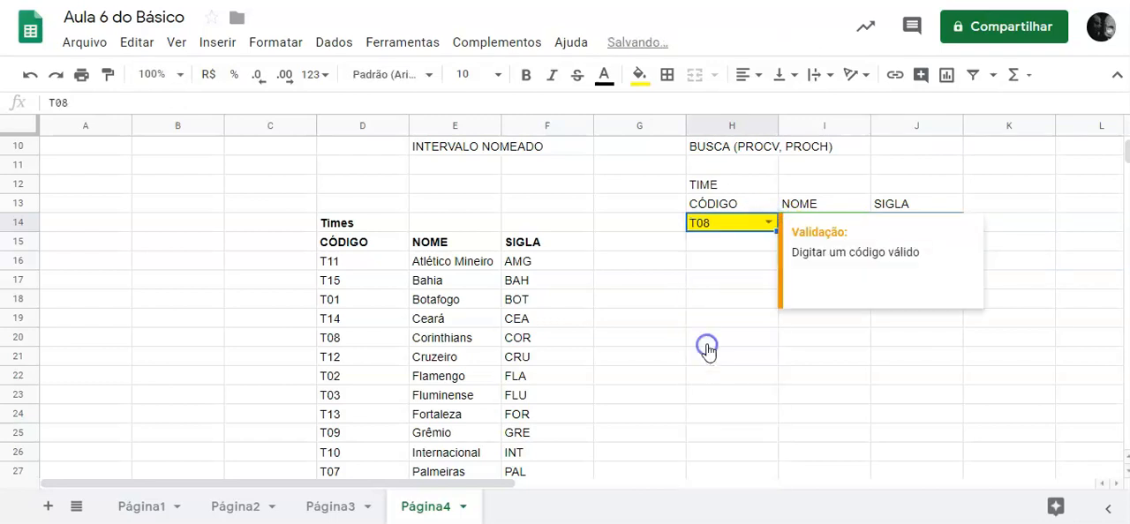
left_click(882, 360)
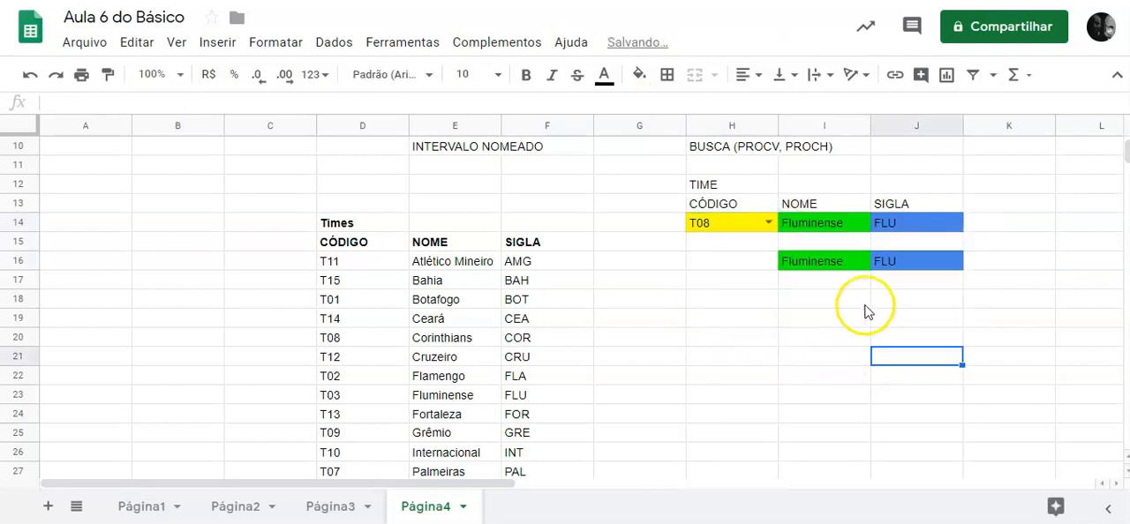
Add 0 as the fourth argument of the PROCV formula in I16 and compare the result with the T08 row of the table.
left_click(841, 263)
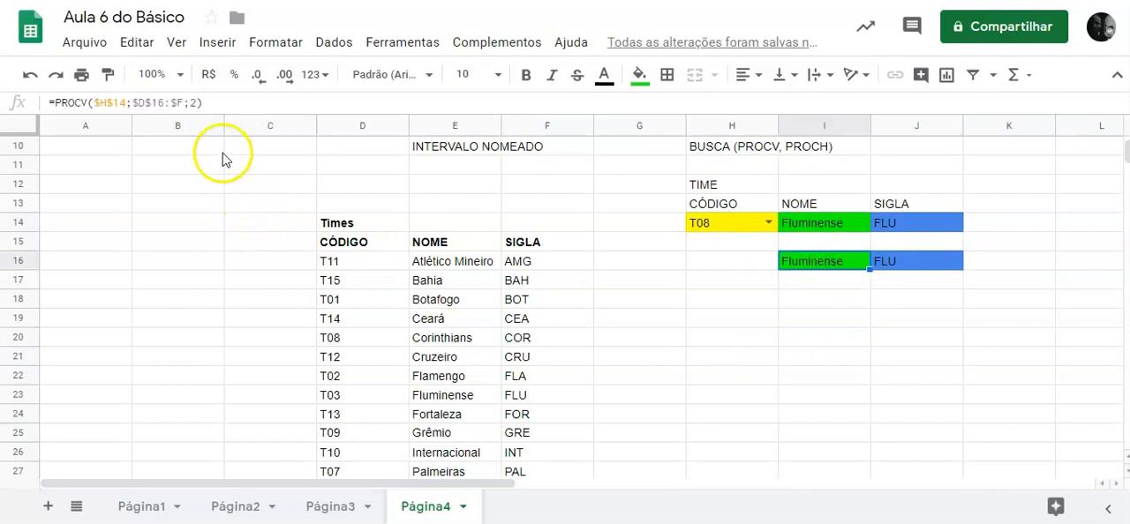
left_click(199, 103)
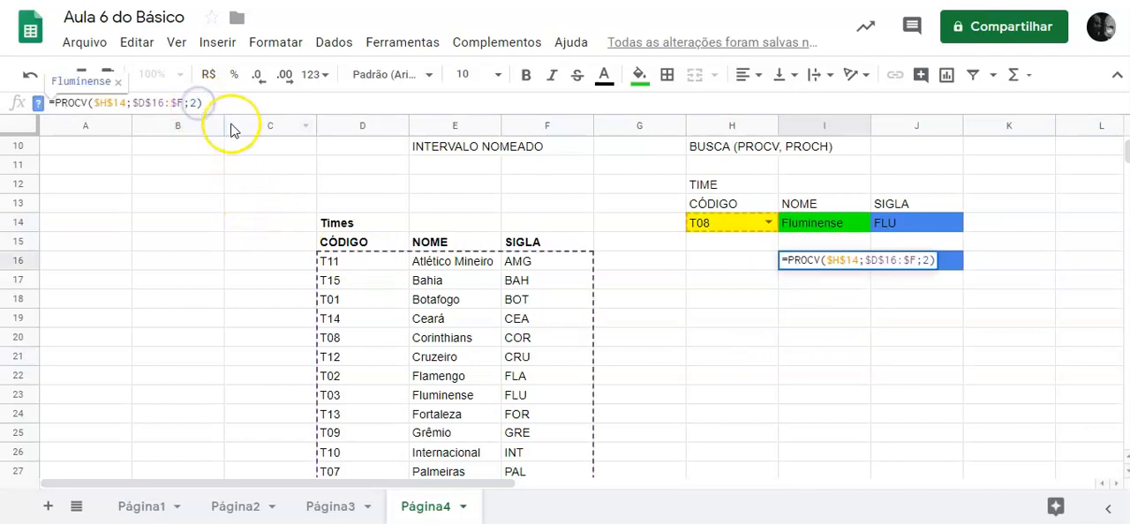
type(";")
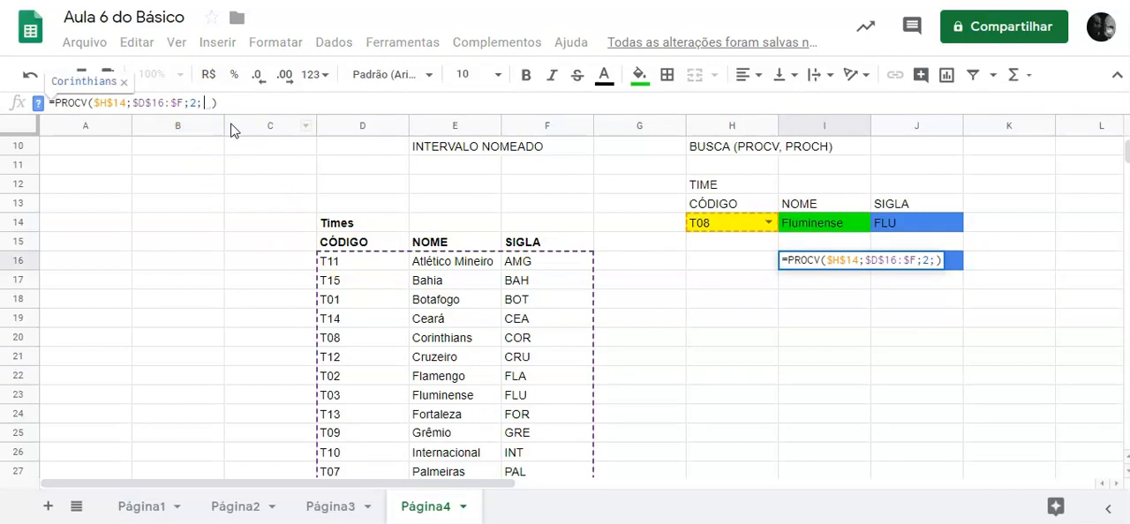
type("0")
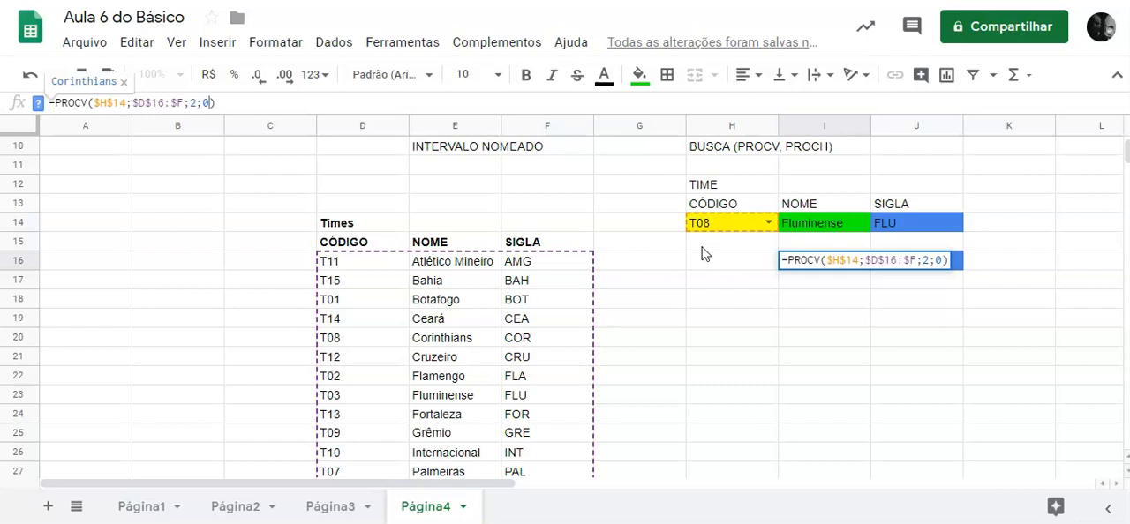
key("Return")
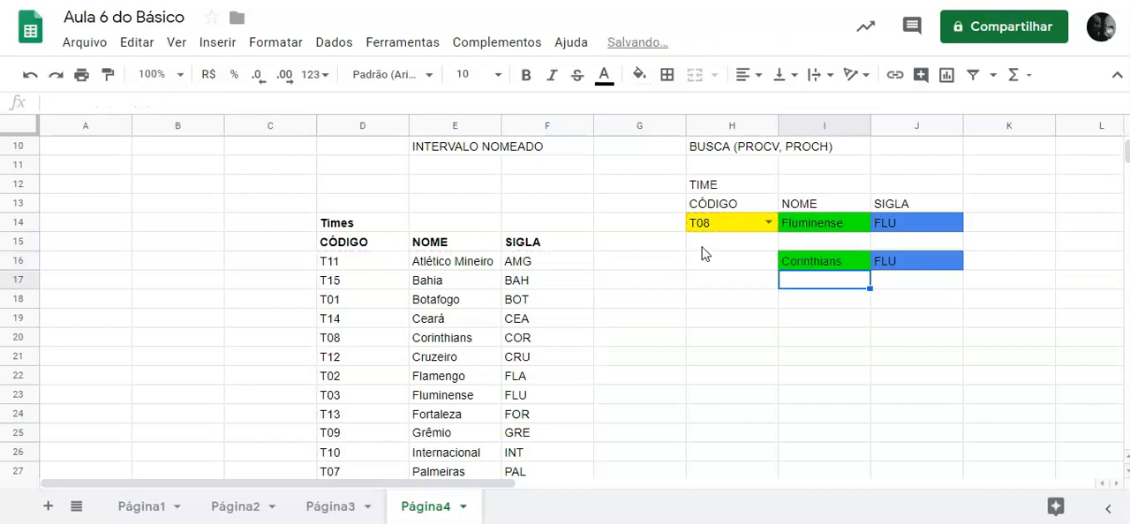
left_click_drag(369, 344, 518, 342)
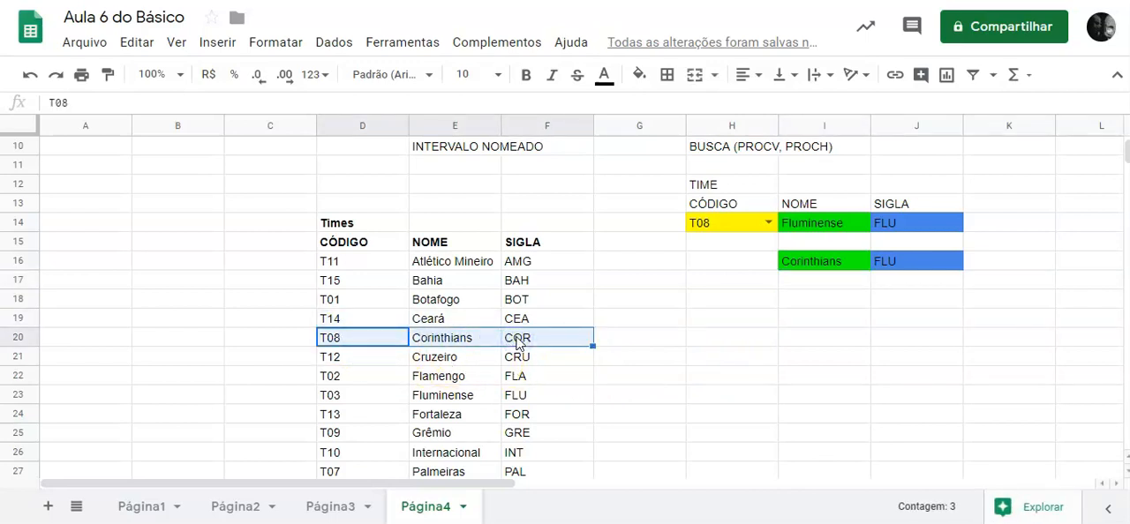
Add 0 as the fourth argument of the PROCV formula in J16.
left_click(947, 262)
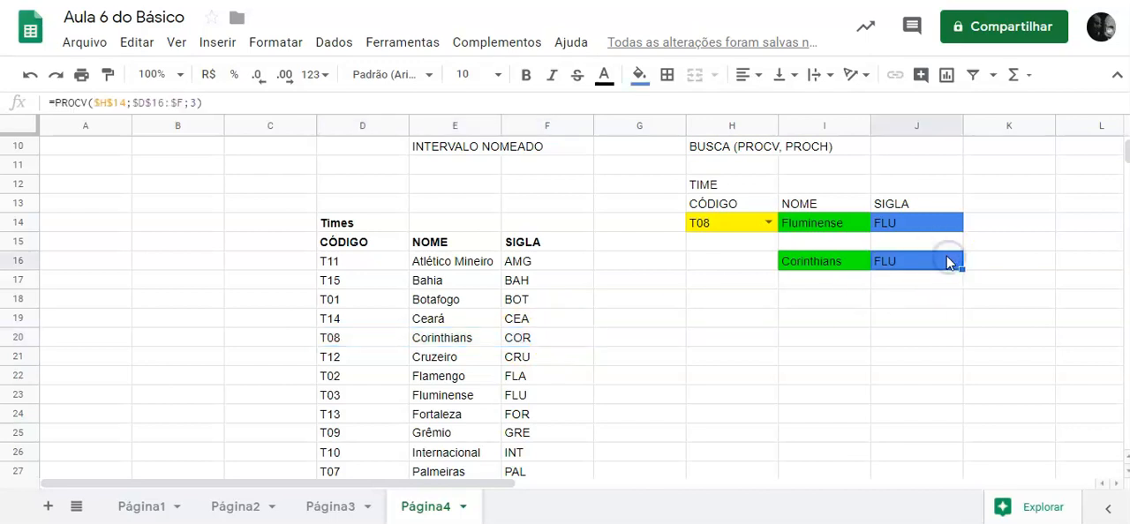
left_click(197, 103)
type(";")
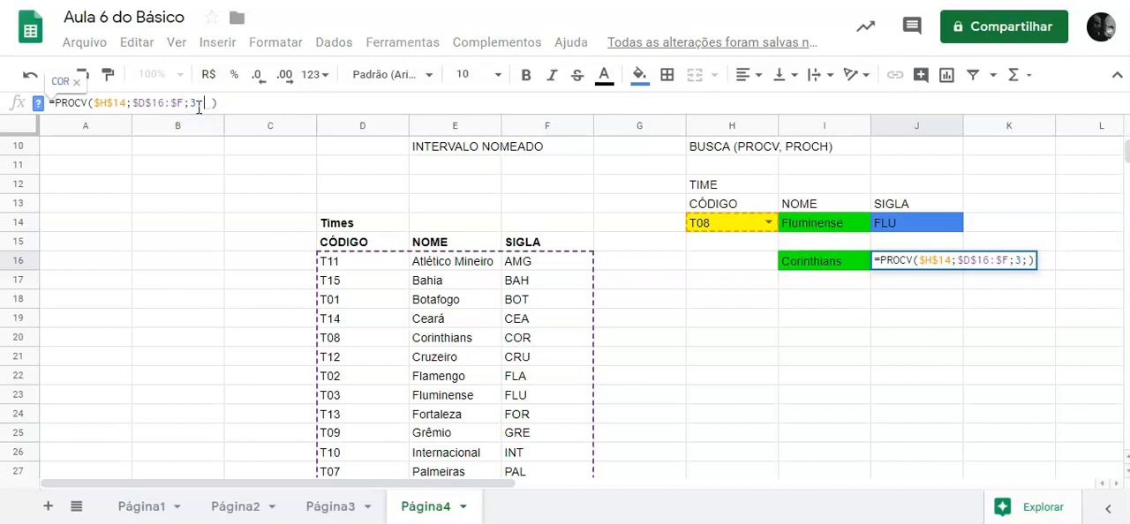
type("0")
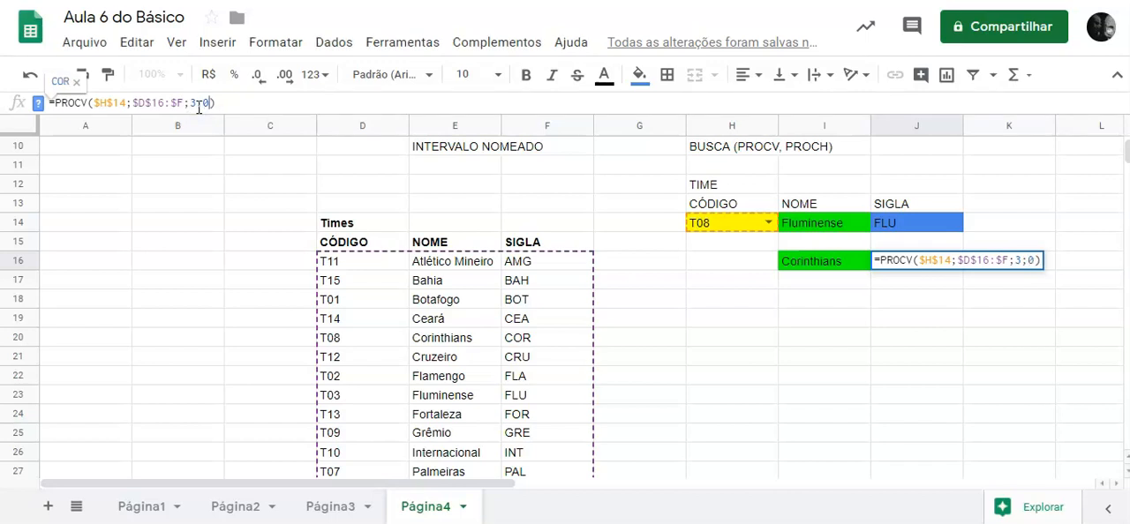
key("Return")
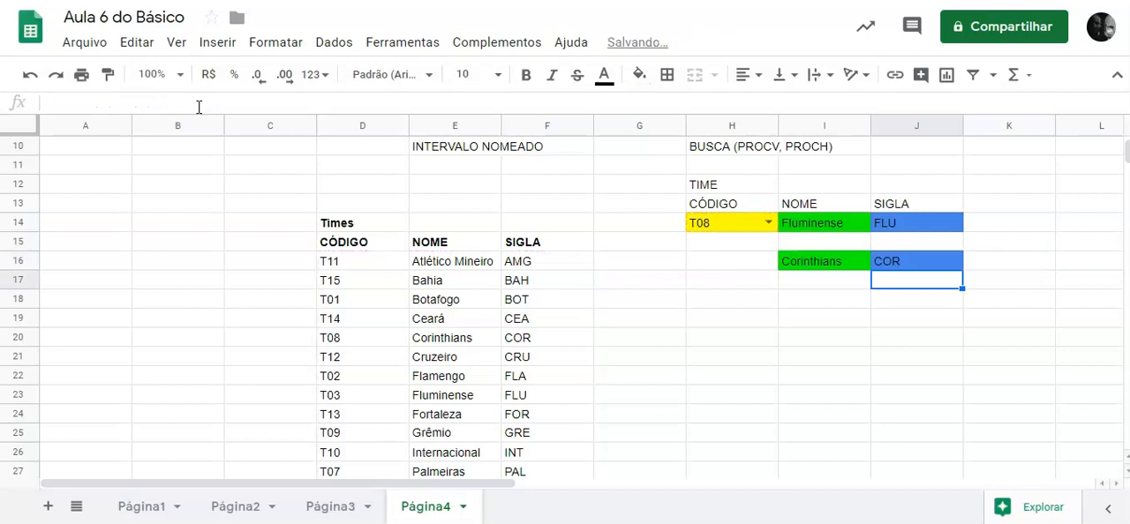
Set the team code in H14 to T03, T01 and T03 again to compare the lookups in rows 14 and 16.
left_click(770, 226)
left_click(715, 413)
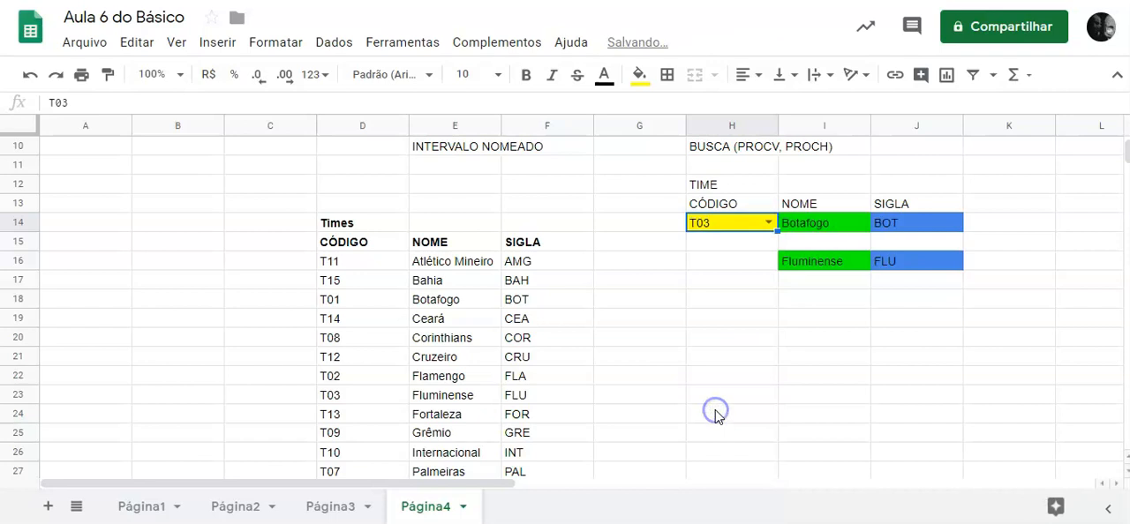
left_click(767, 222)
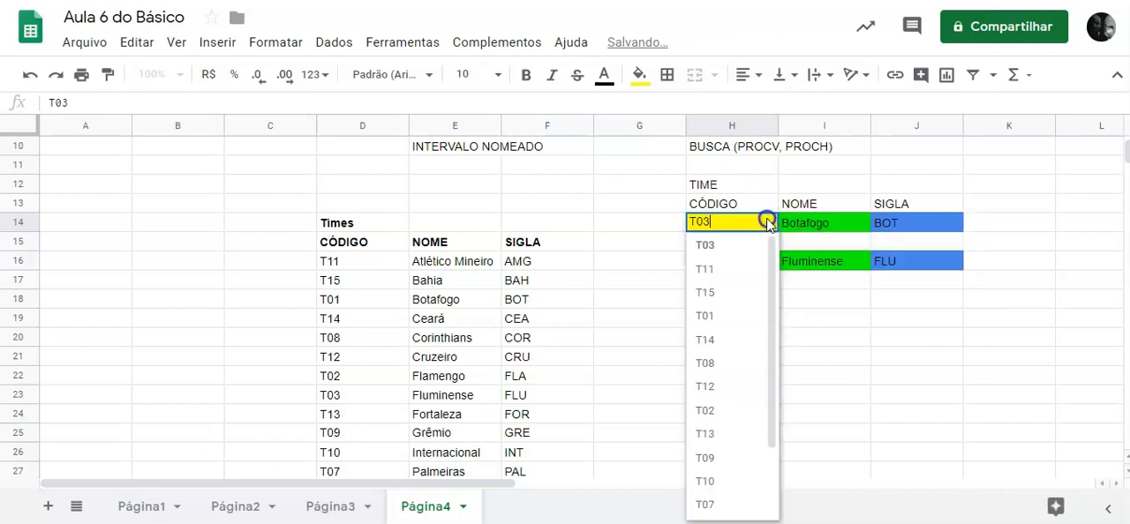
left_click(704, 317)
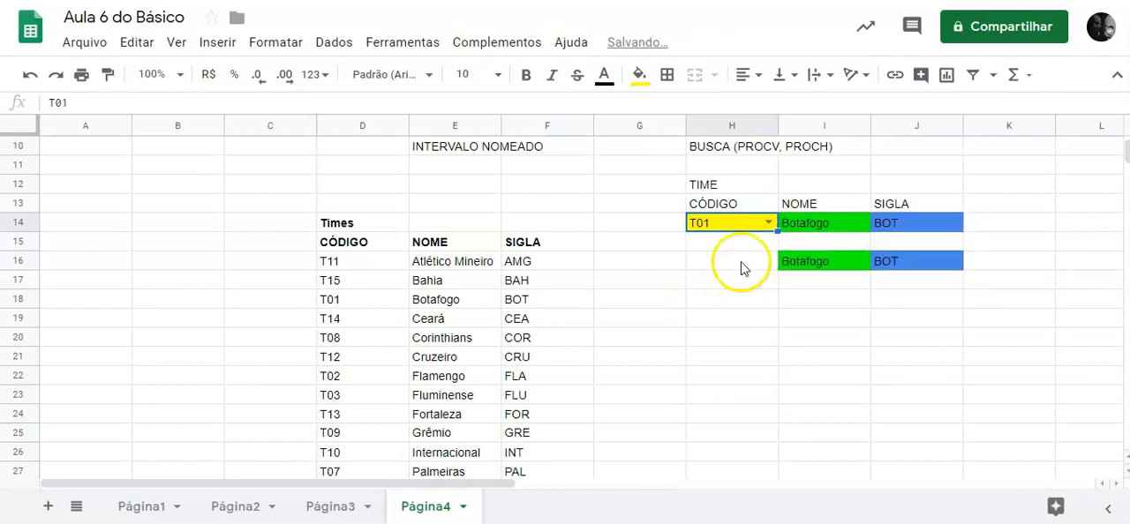
left_click(769, 224)
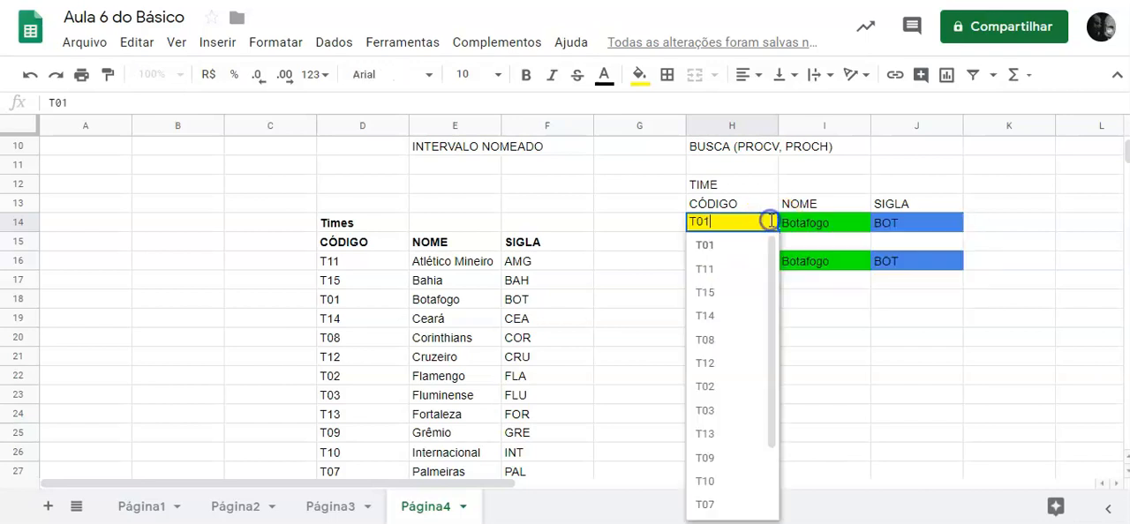
left_click(708, 411)
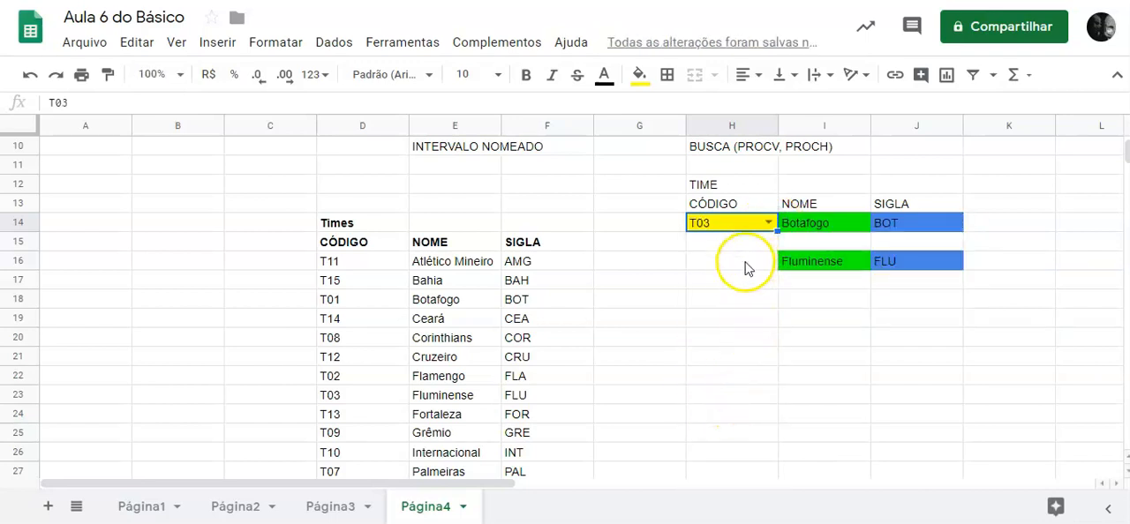
mouse_move(765, 222)
left_click(694, 262)
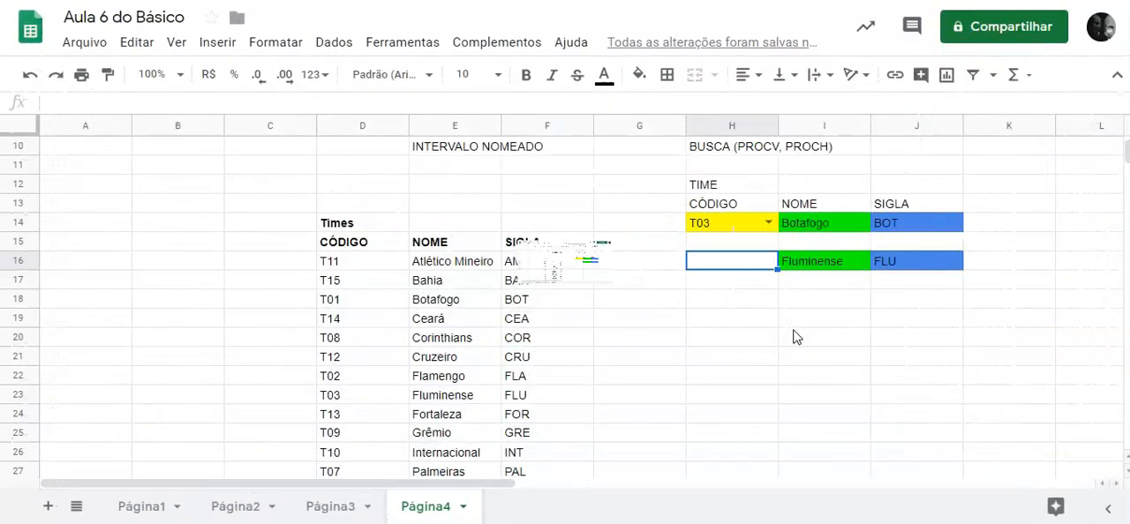
Enter =transpor(D15:F) in G33 to transpose the team table, and make its headings in G33:G35 bold.
scroll(794, 336, "down", 1)
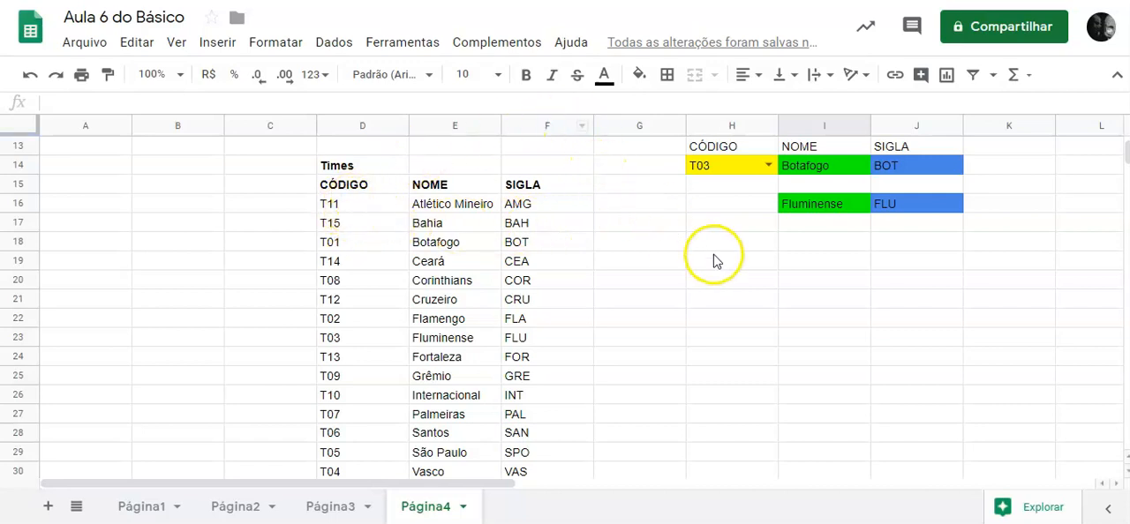
scroll(715, 262, "down", 3)
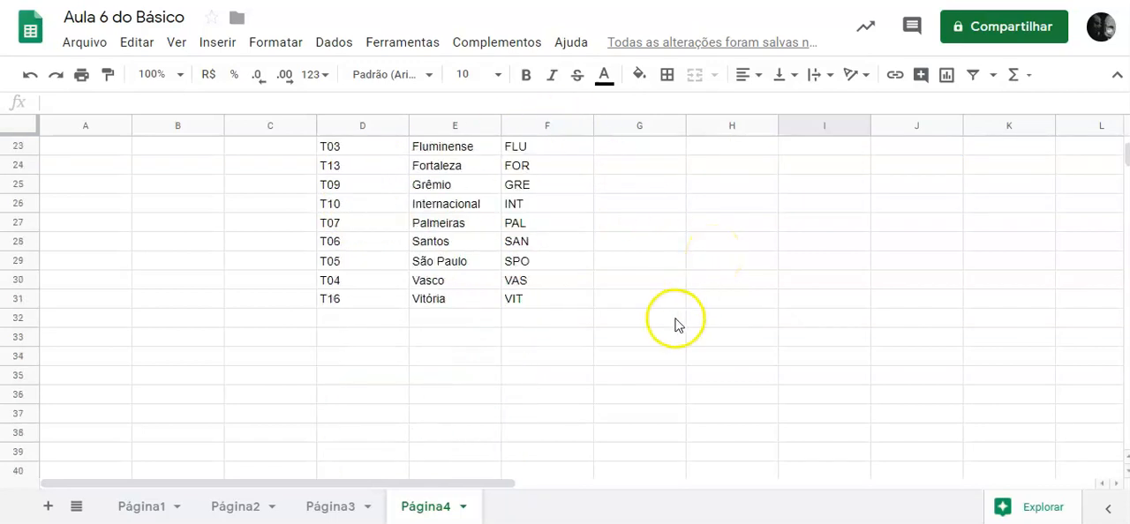
left_click(615, 337)
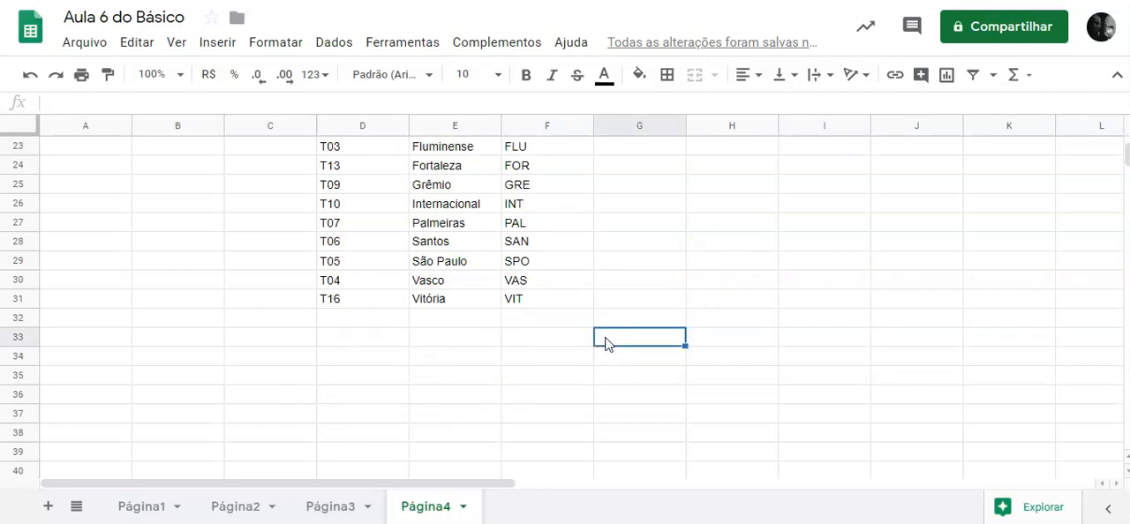
type("=transpor(")
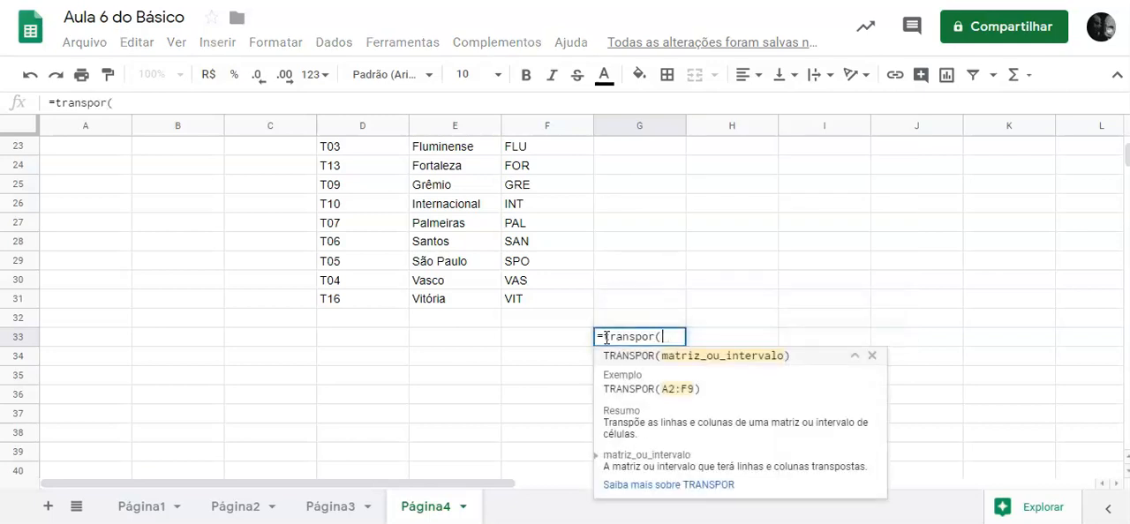
scroll(566, 337, "up", 5)
left_click_drag(353, 304, 540, 265)
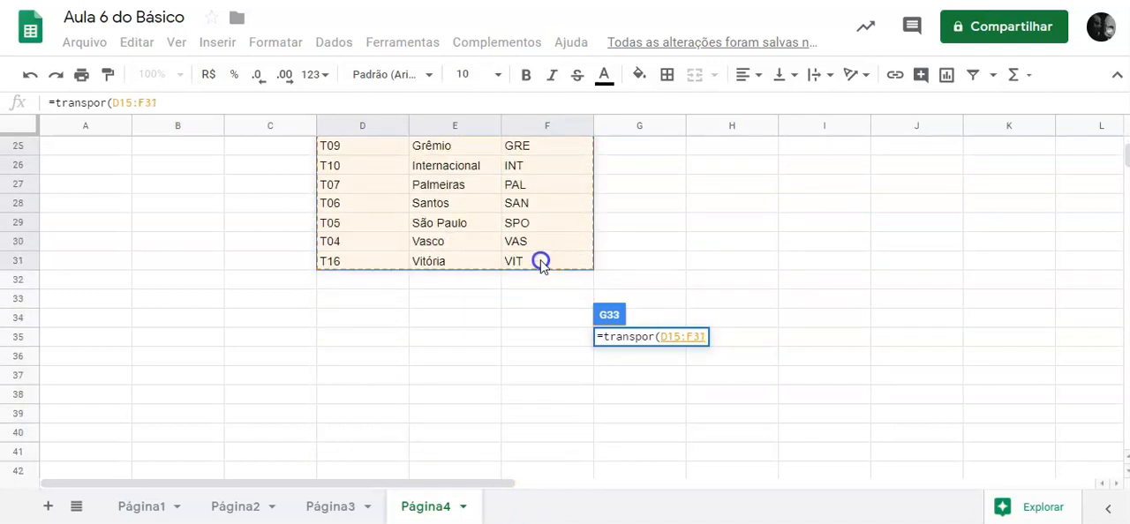
left_click(176, 106)
key("BackSpace")
key("BackSpace")
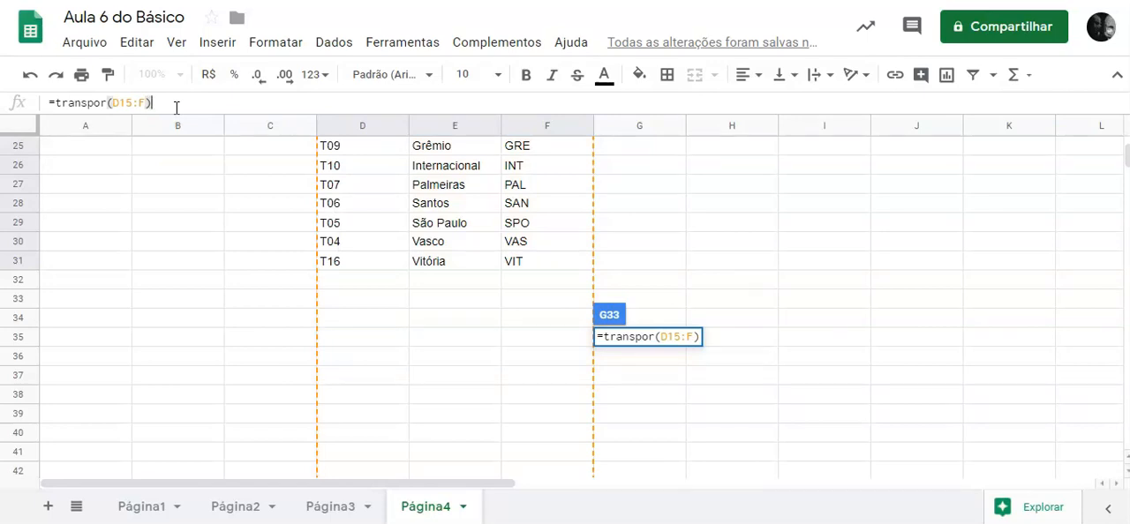
key("Return")
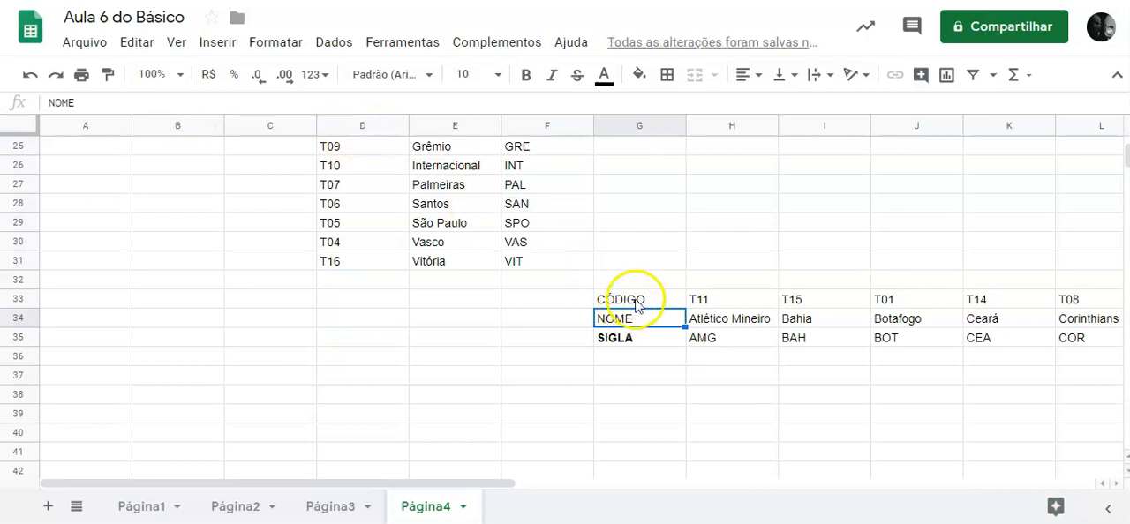
left_click_drag(630, 303, 635, 344)
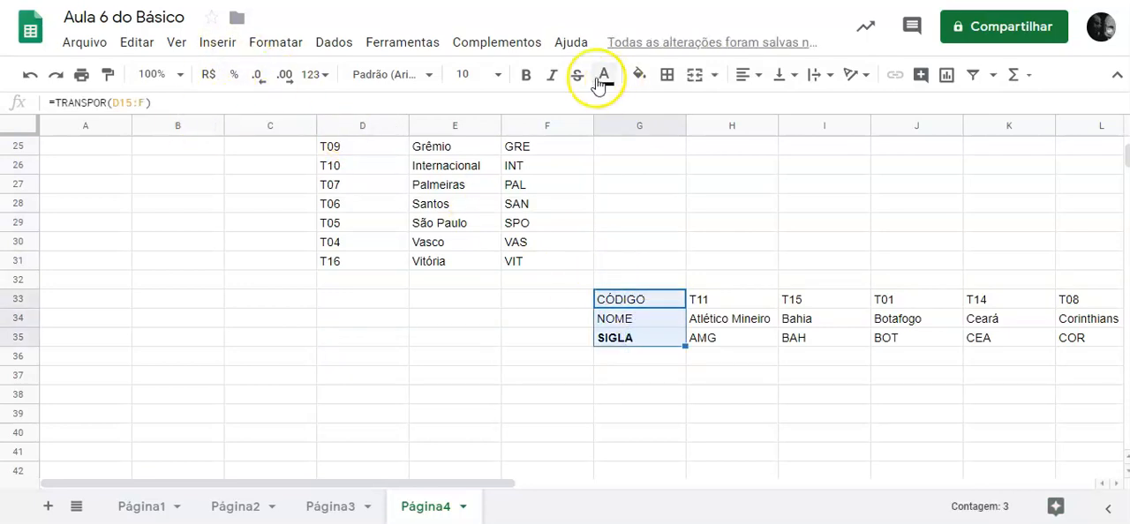
left_click(526, 76)
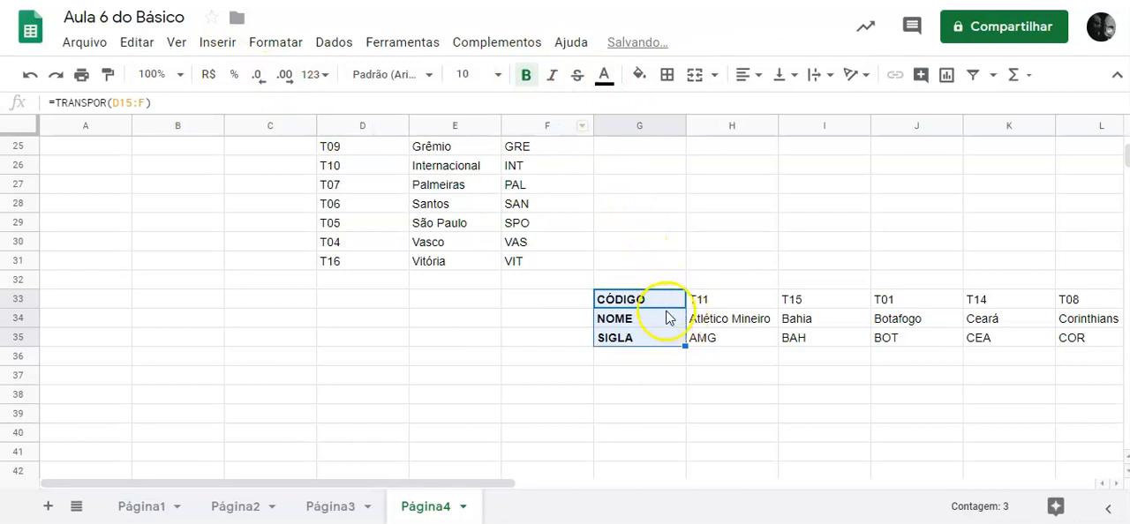
Compare the original team table in D15:F31 with its transposed copy in G33:W35 and review the lookup area above.
scroll(557, 282, "up", 5)
left_click_drag(338, 232, 544, 345)
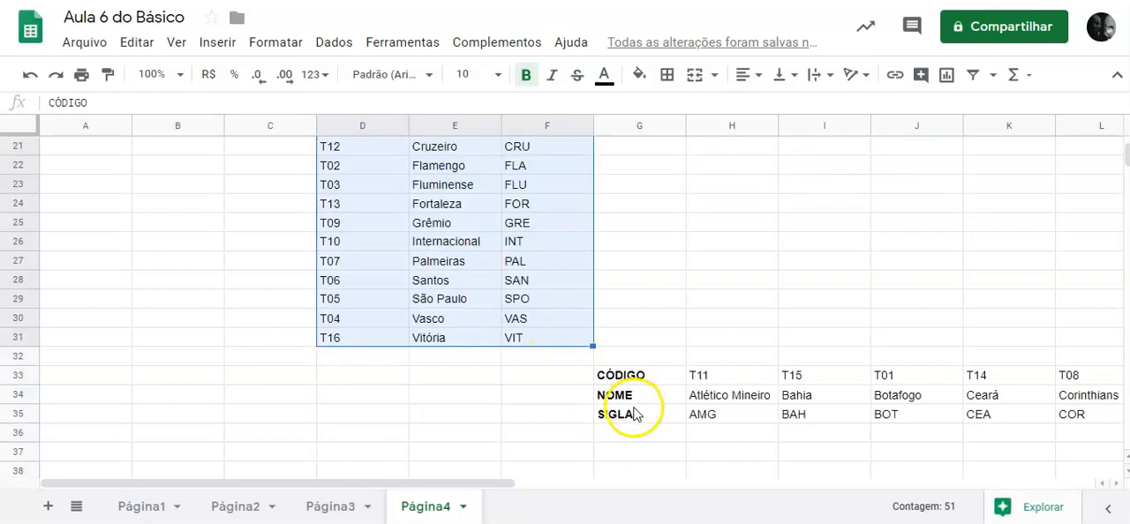
left_click_drag(633, 377, 974, 421)
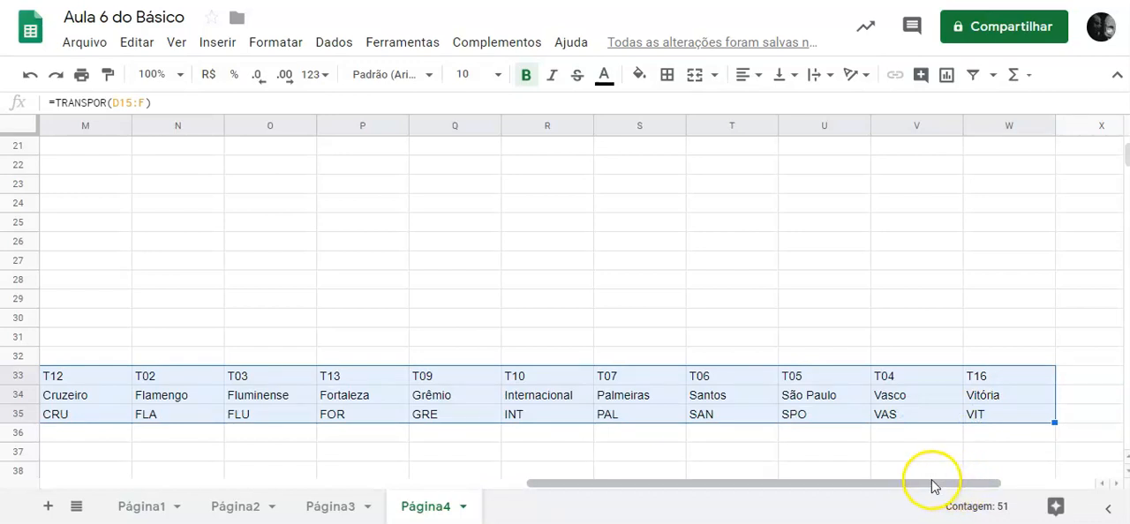
left_click_drag(939, 488, 607, 517)
scroll(579, 488, "down", 1)
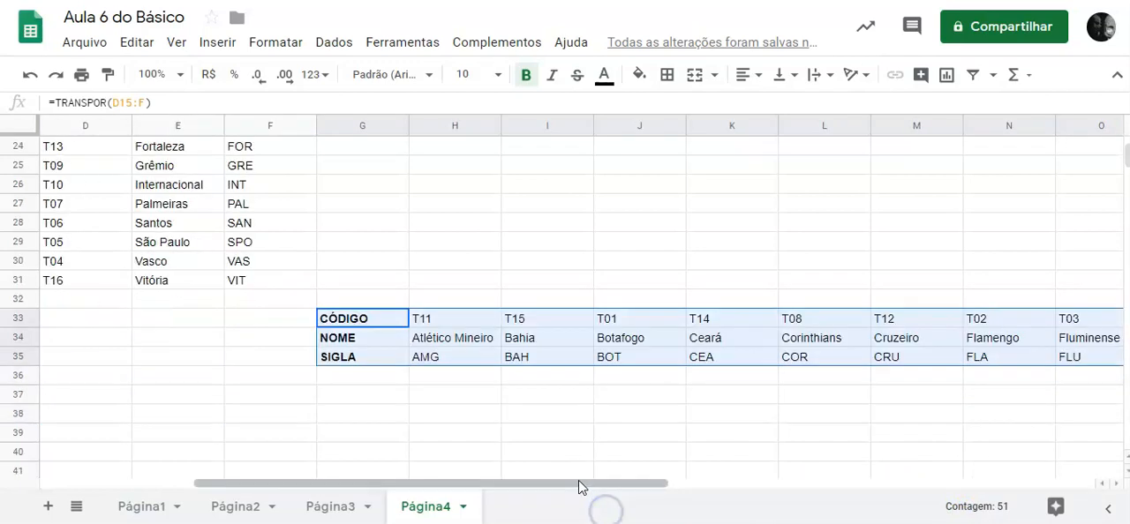
scroll(444, 390, "up", 3)
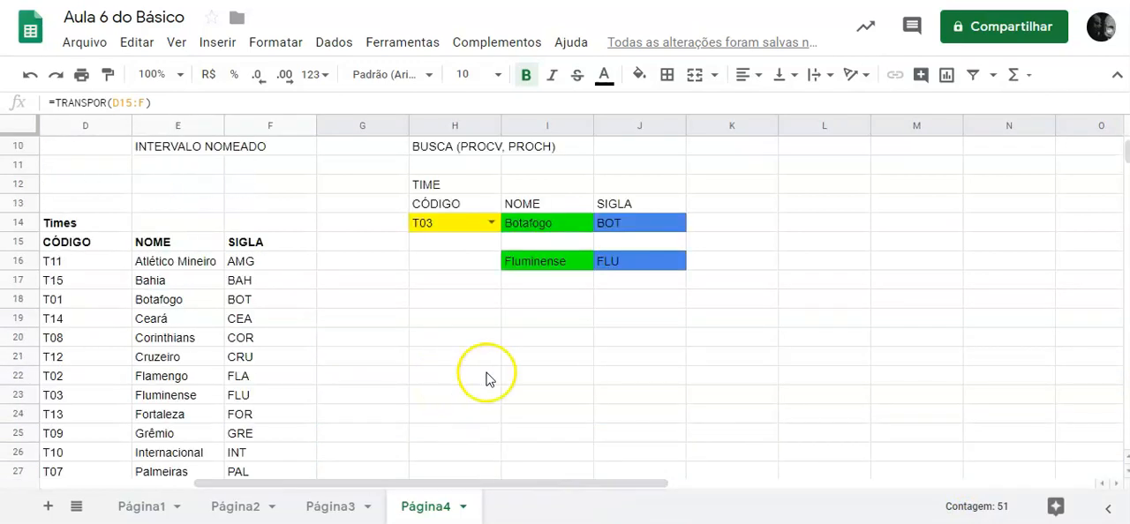
scroll(503, 397, "down", 3)
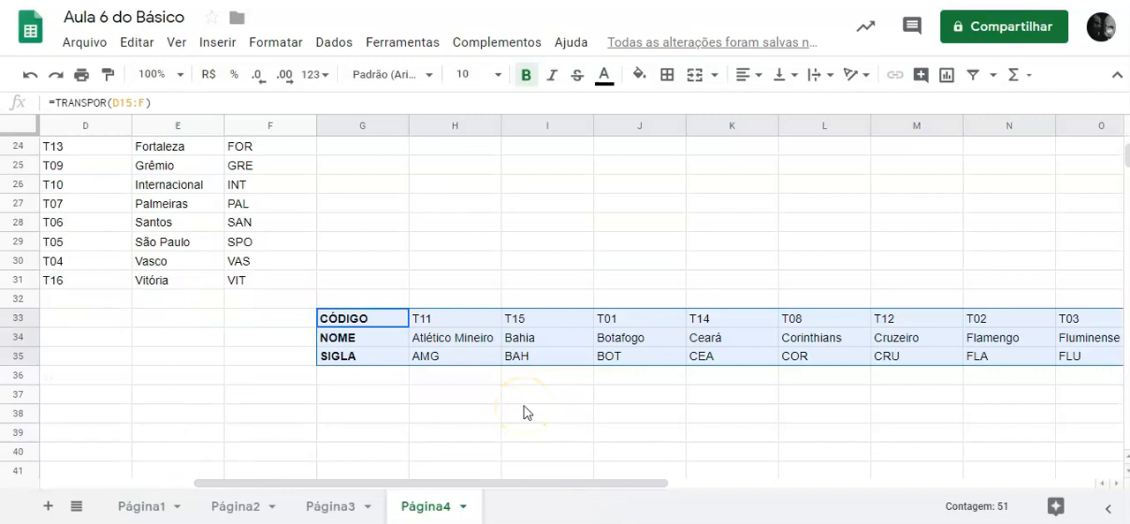
scroll(527, 412, "up", 5)
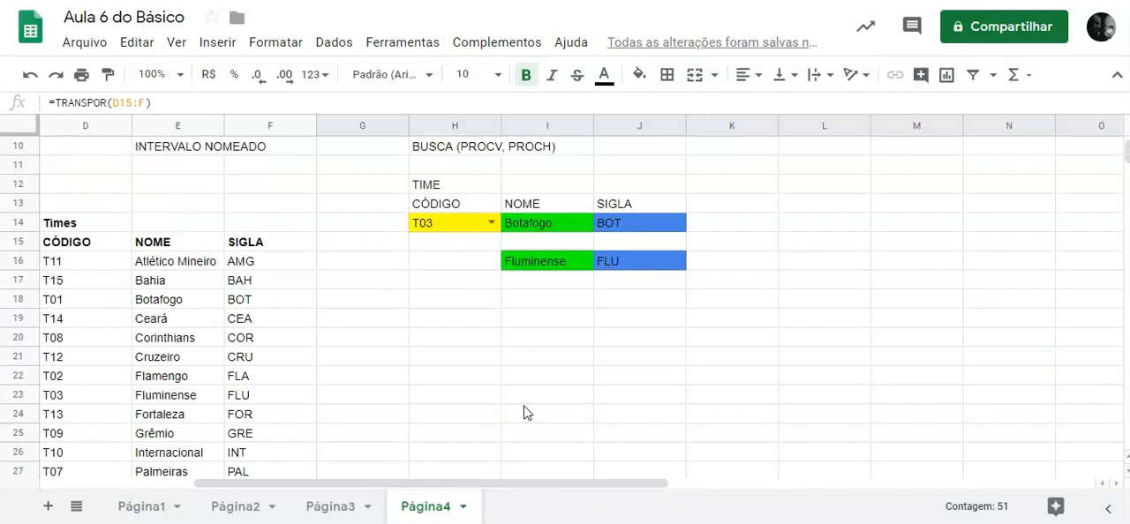
Copy the TIME lookup block in H12:J14 and paste it at G38, below the transposed team table.
scroll(565, 409, "down", 5)
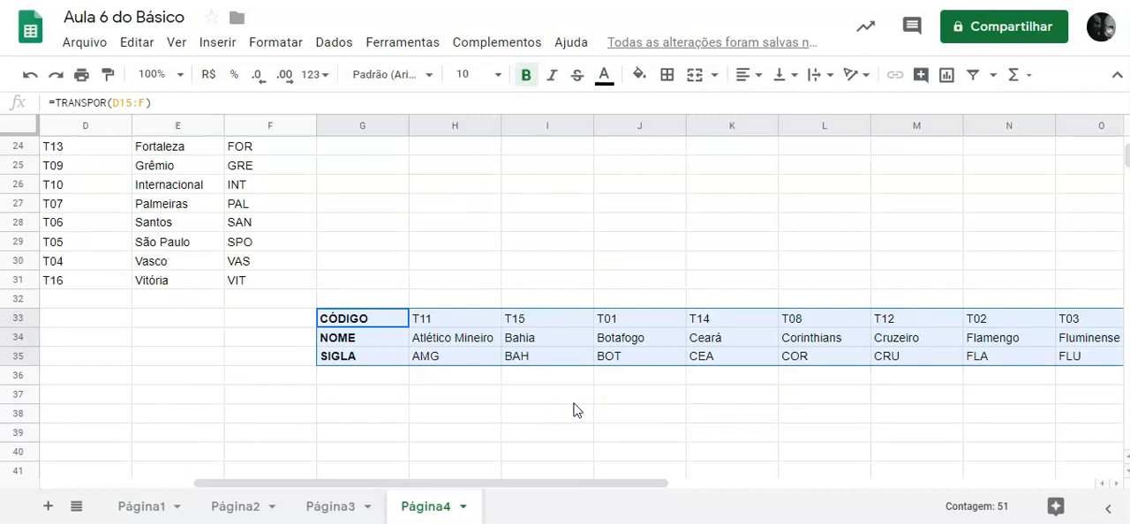
scroll(517, 290, "up", 5)
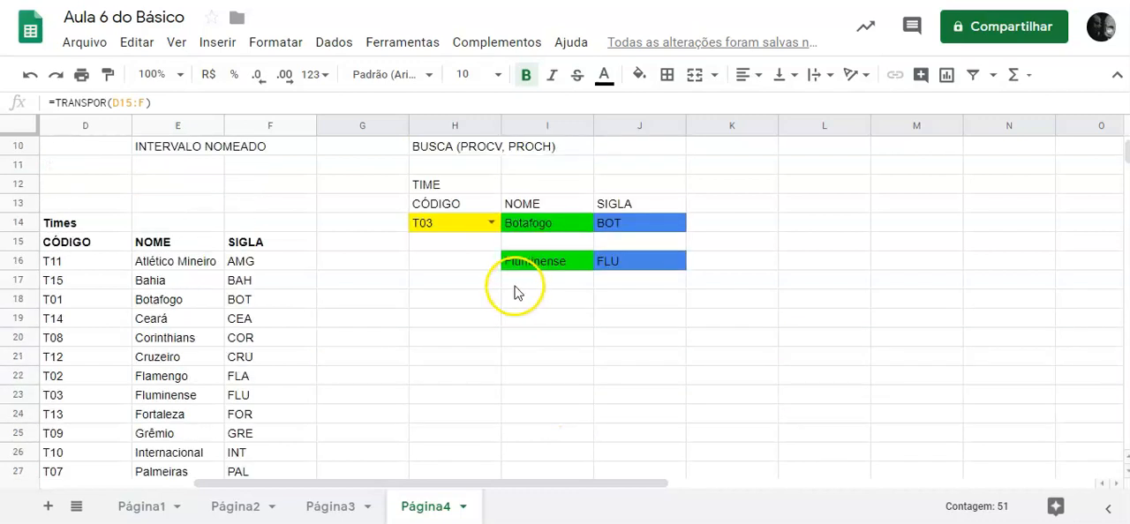
left_click_drag(457, 182, 644, 234)
key("ctrl+c")
scroll(591, 331, "down", 7)
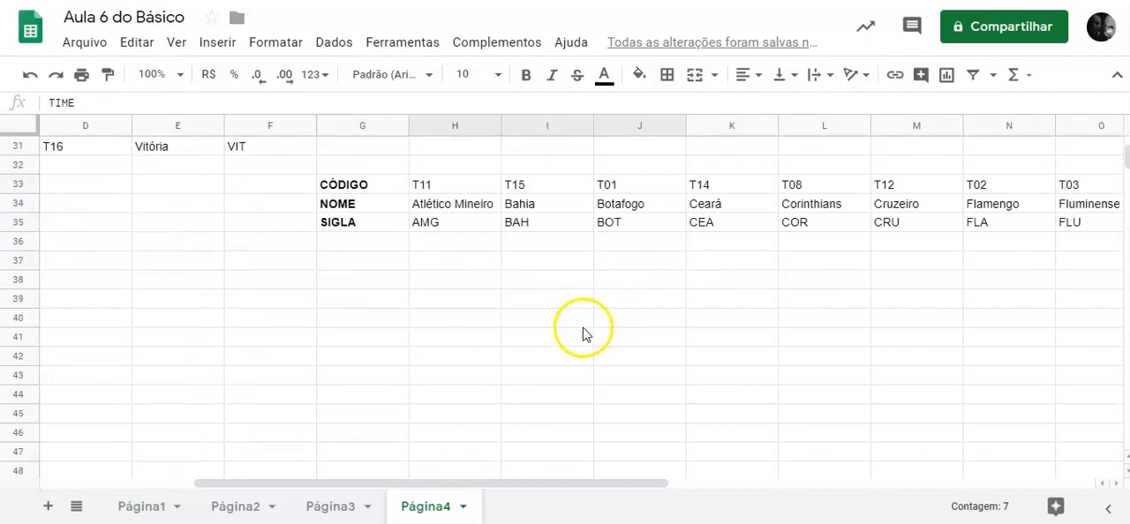
left_click(386, 284)
key("ctrl+v")
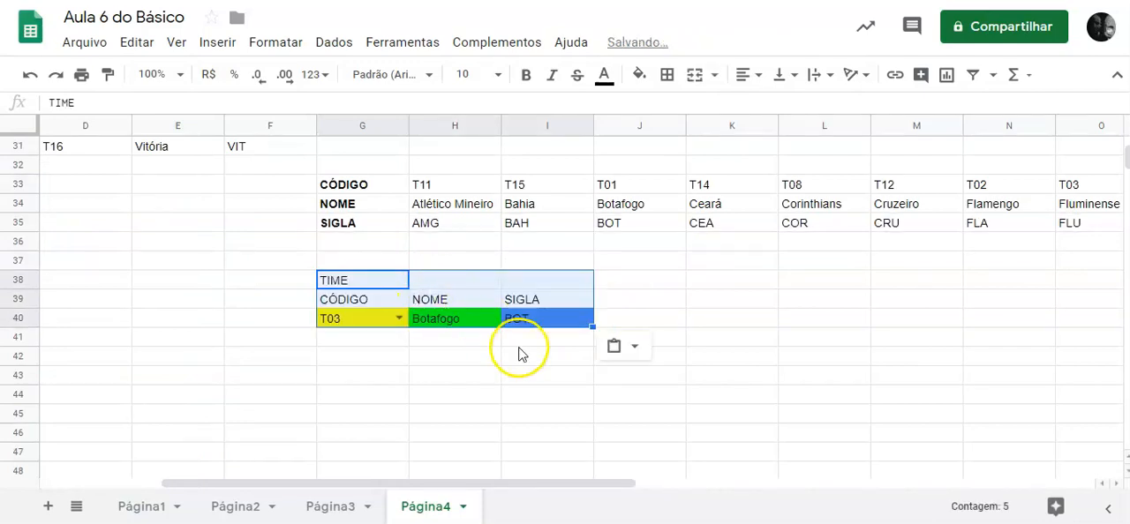
left_click(513, 365)
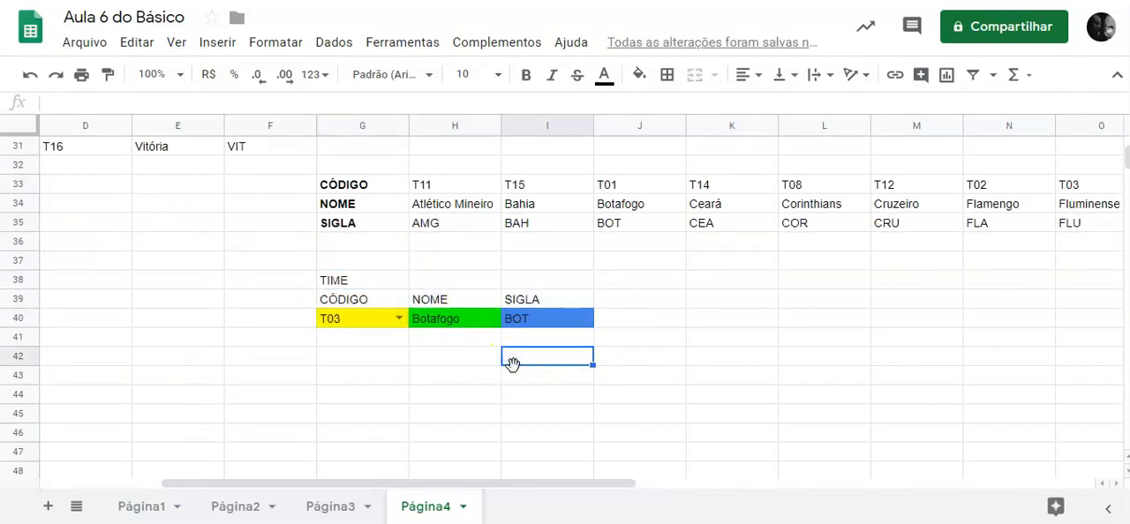
Clear the copied PROCV formulas from H40 and I40.
left_click(467, 323)
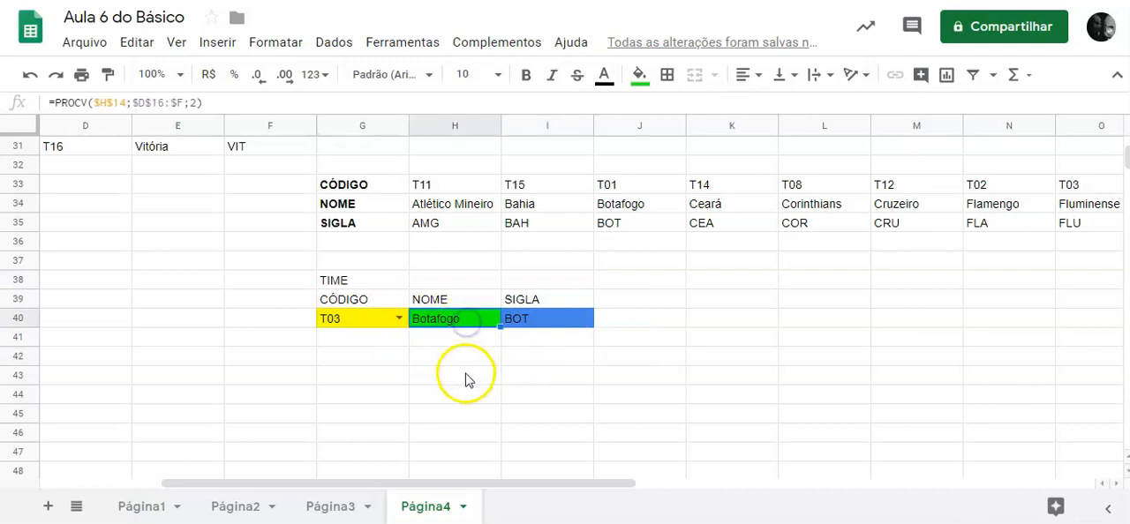
triple_click(31, 106)
key("Delete")
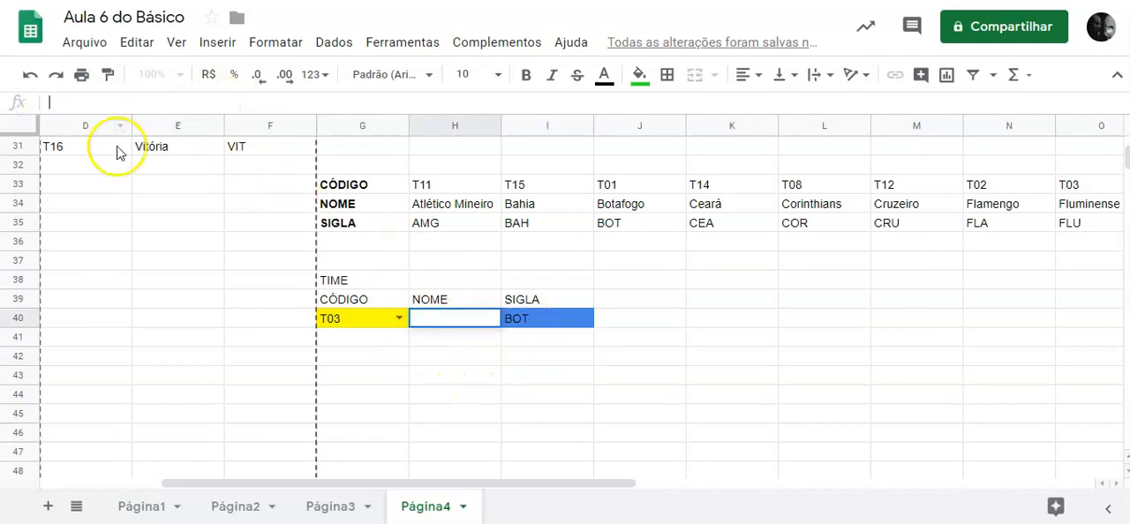
left_click(431, 354)
left_click(548, 320)
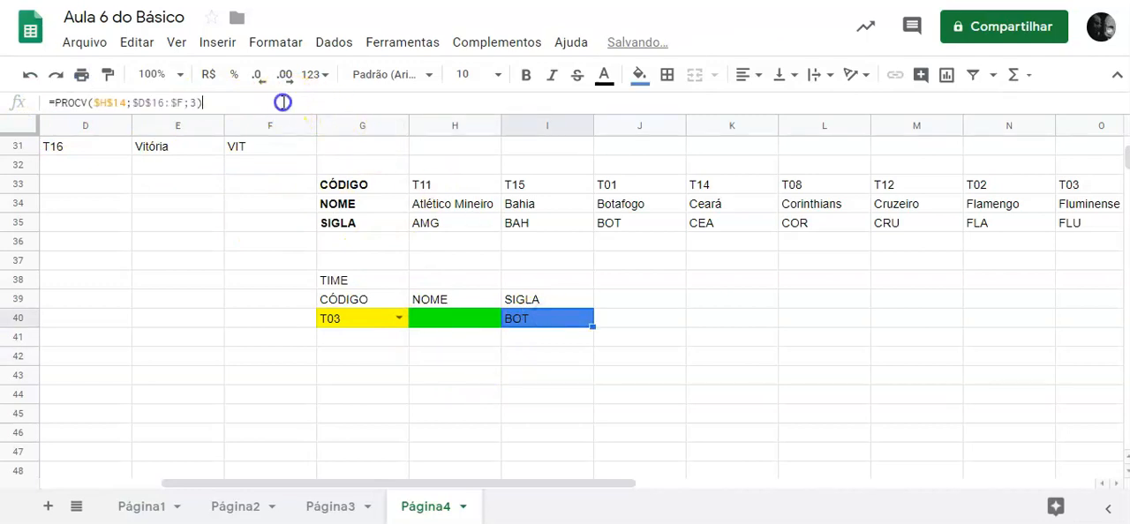
triple_click(31, 107)
key("Delete")
key("Return")
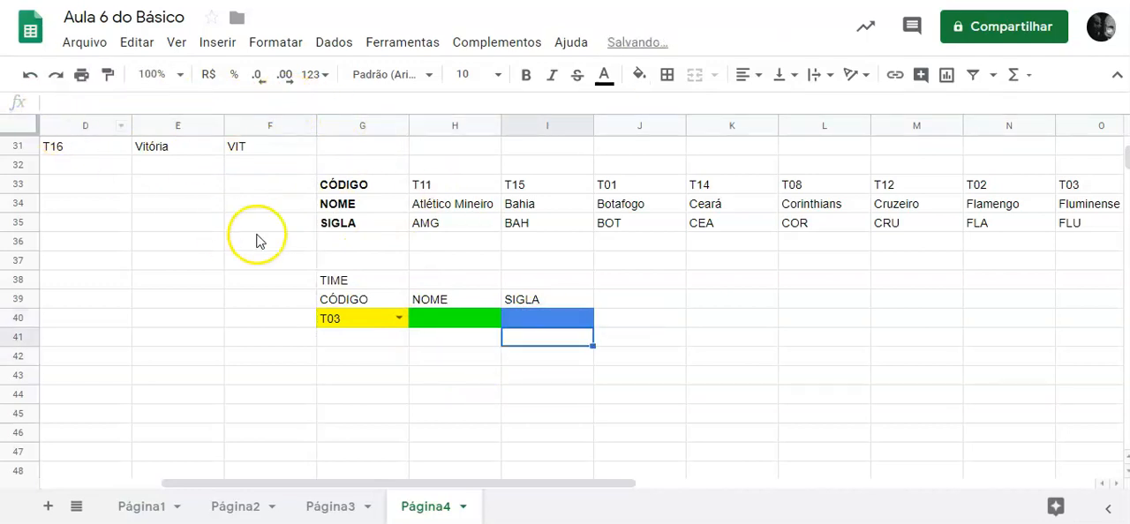
Compare the original team table with its transposed copy, checking the last team, T16, in both.
scroll(411, 256, "up", 1)
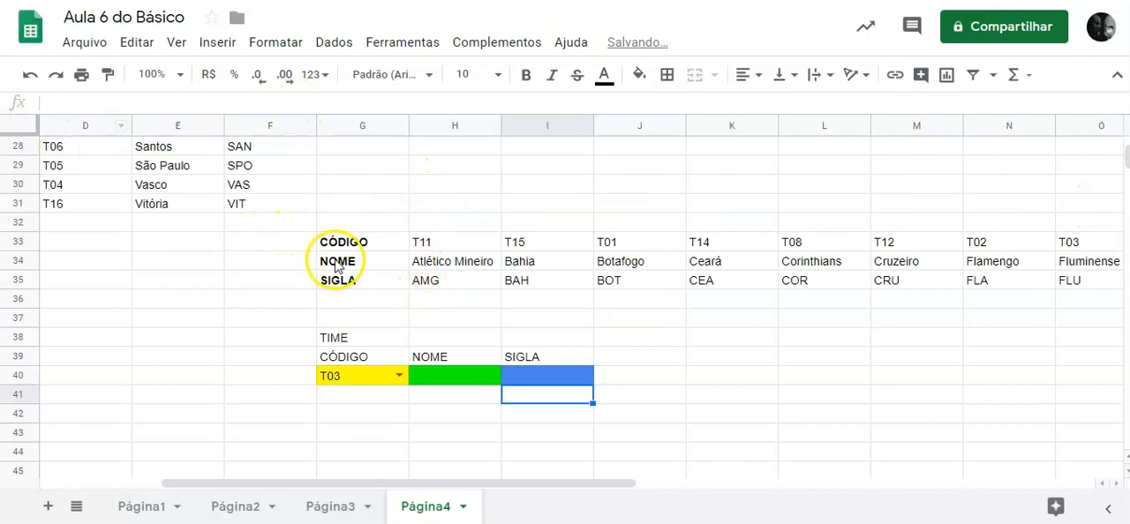
scroll(264, 291, "up", 6)
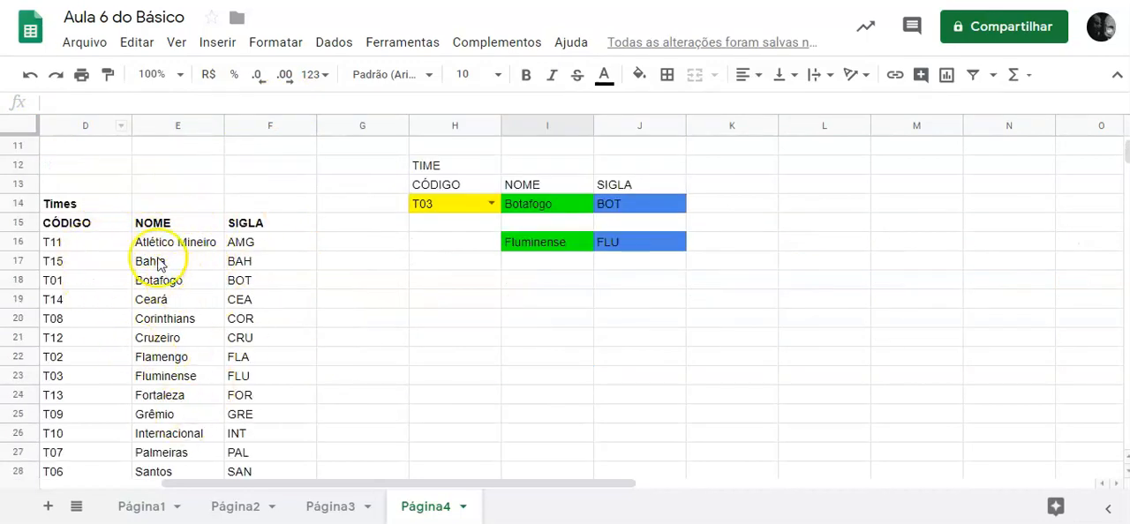
scroll(175, 335, "down", 3)
scroll(174, 336, "down", 1)
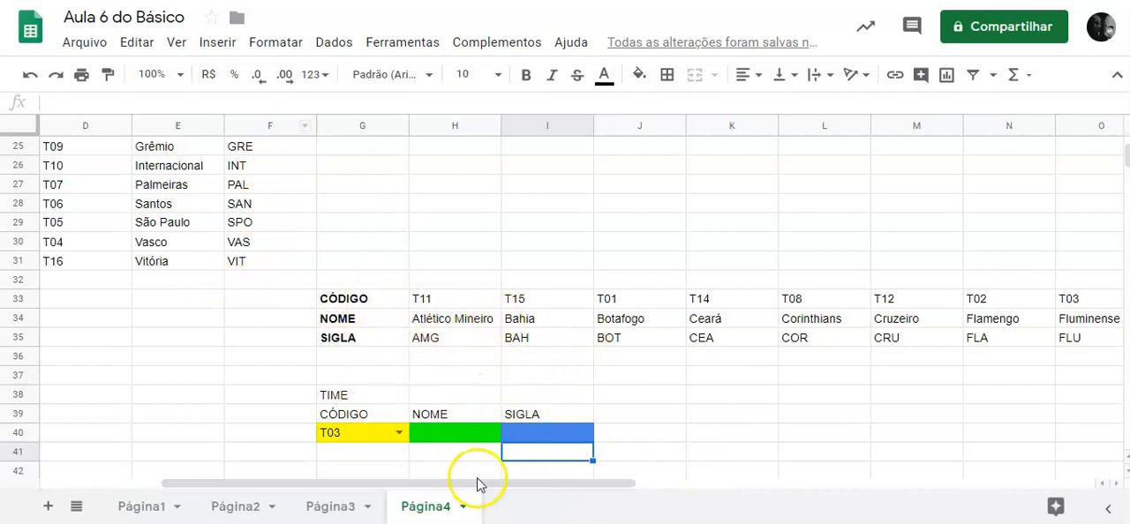
left_click_drag(462, 485, 925, 488)
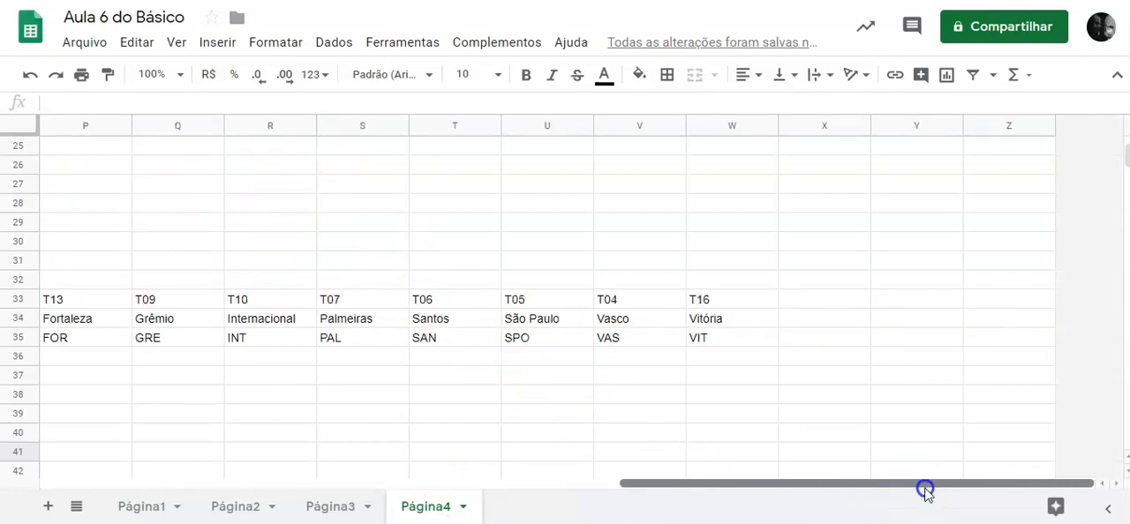
left_click(717, 305)
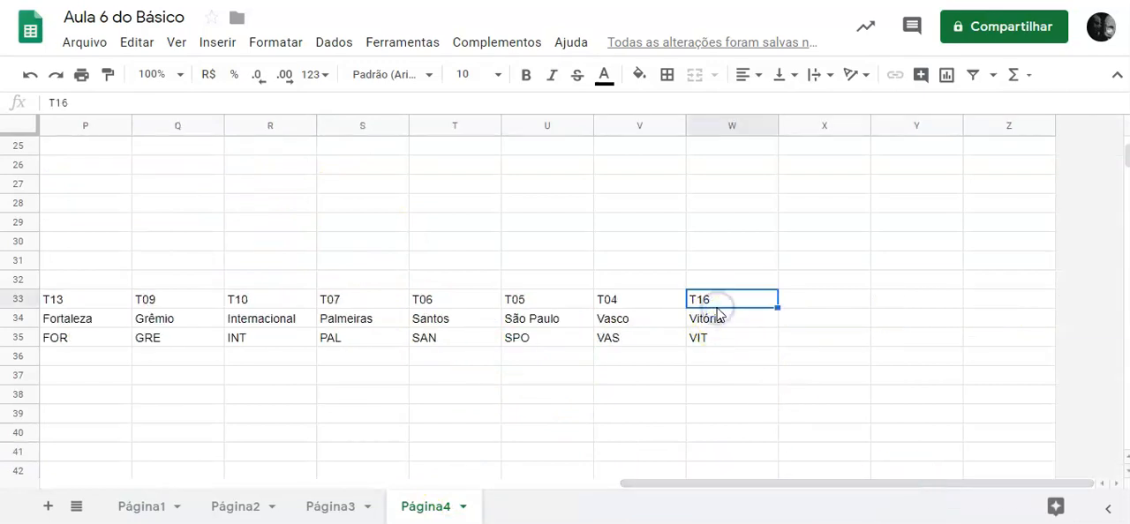
left_click_drag(749, 486, 275, 488)
left_click(176, 263)
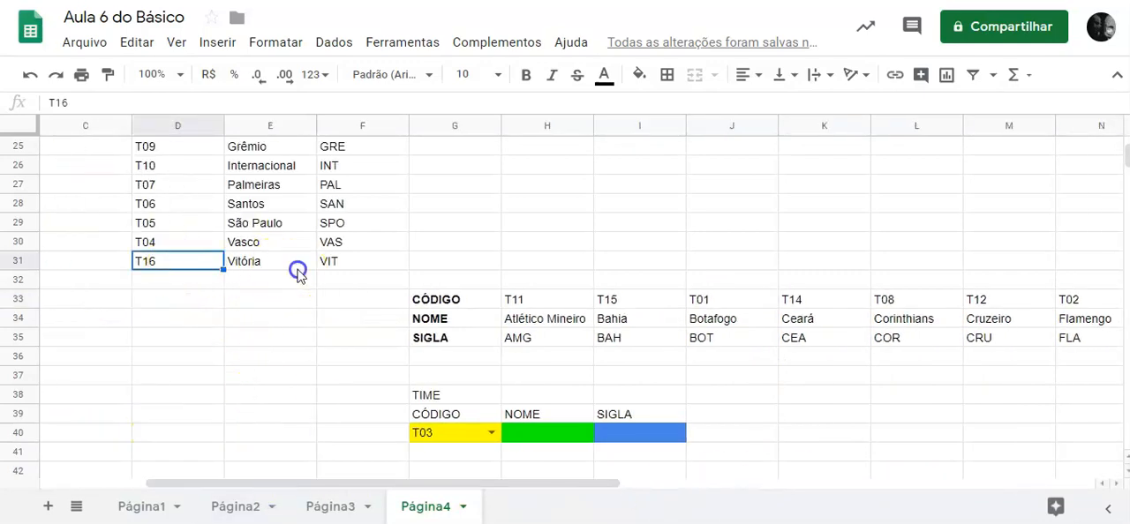
left_click(373, 263)
left_click(191, 285)
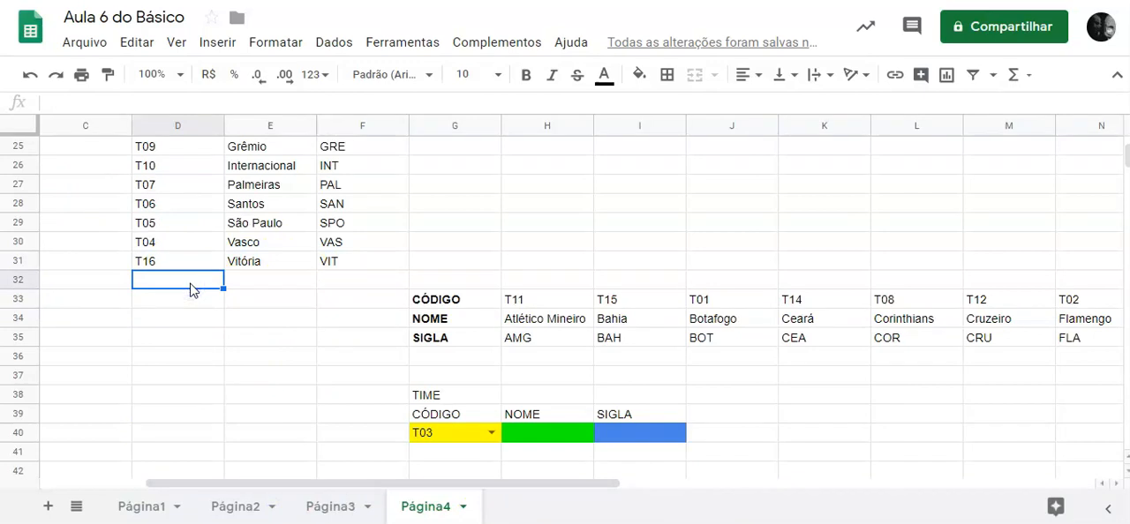
Add a new team in row 32 with code T17, name Avaí and abbreviation AVA.
left_click(175, 265)
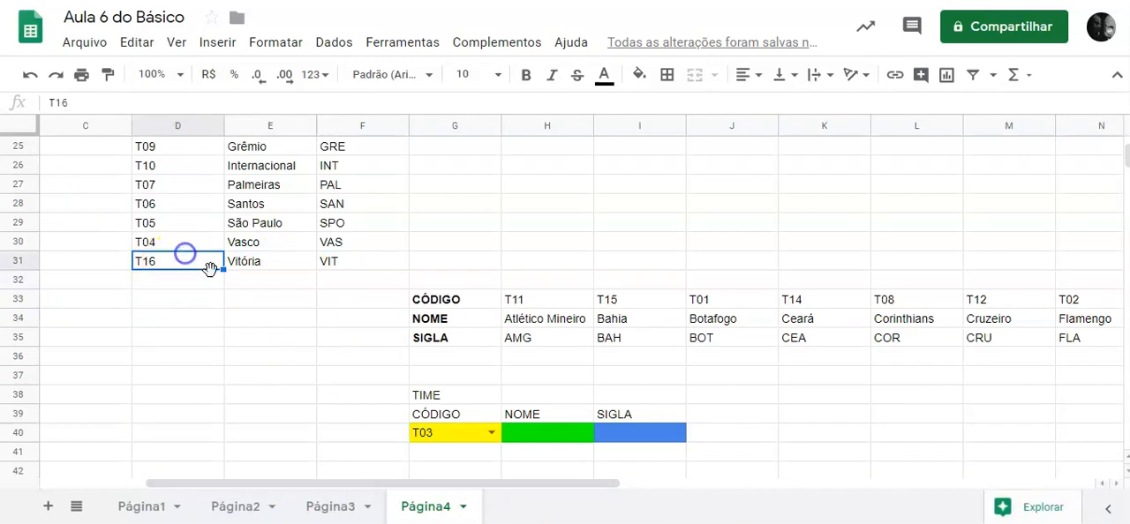
left_click_drag(223, 282, 226, 283)
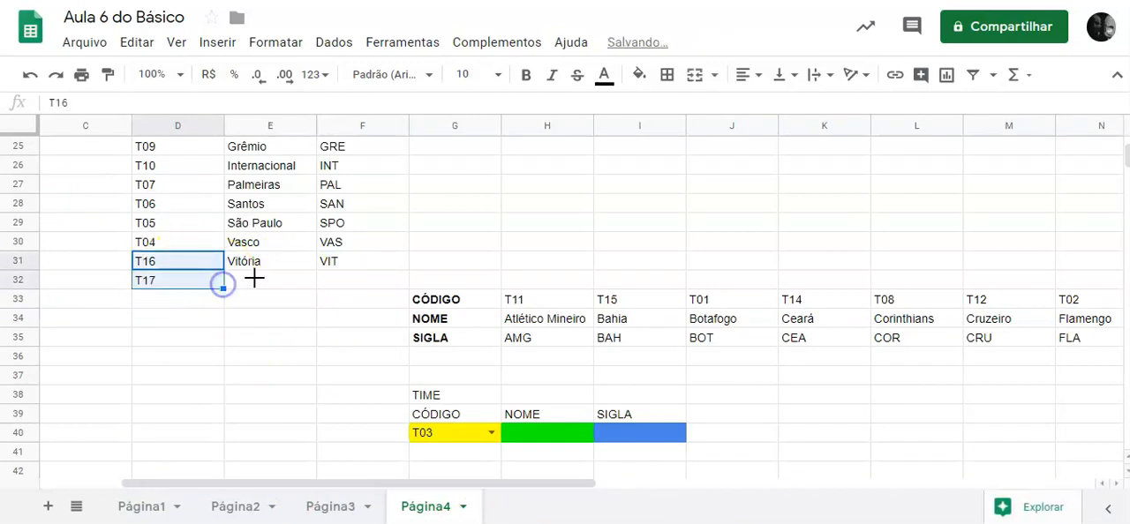
left_click(273, 283)
type("Avaí")
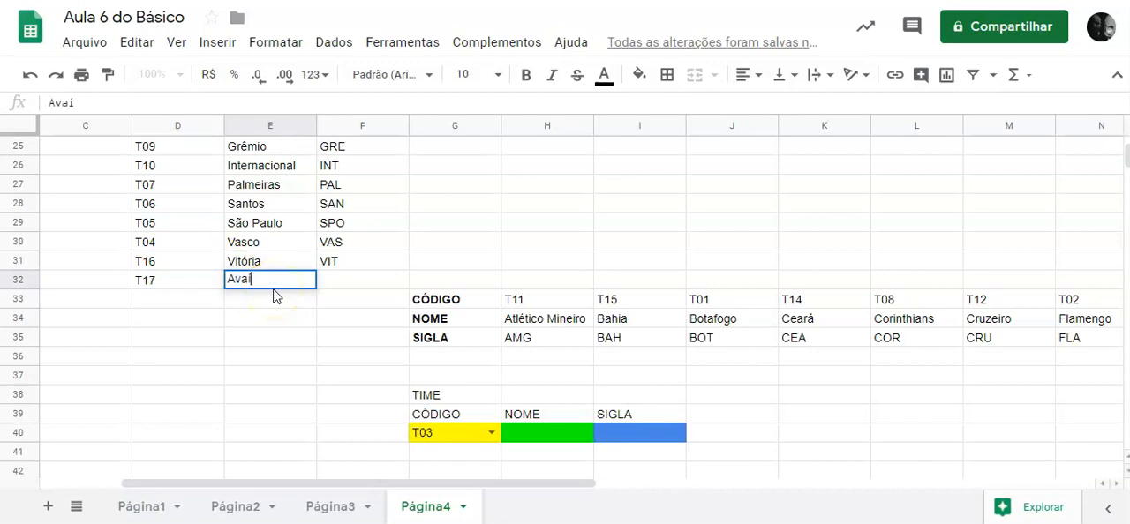
key("Tab")
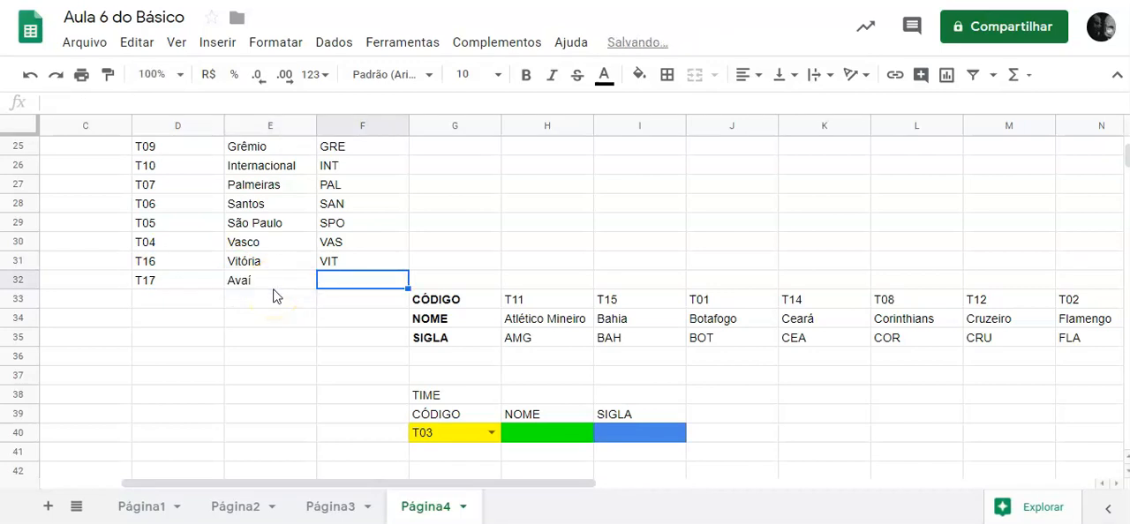
key("Return")
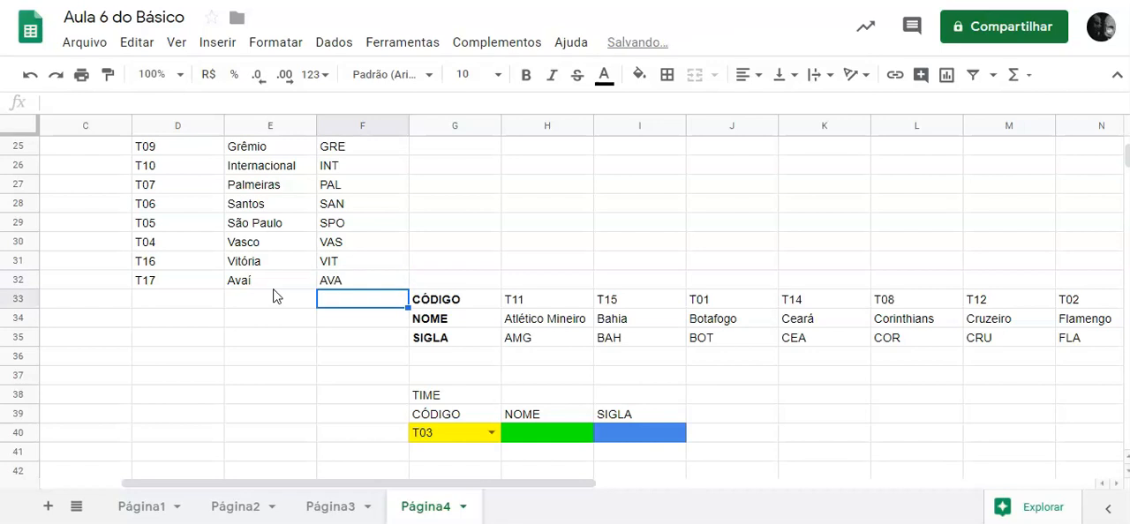
Check the last column of the transposed table, X33:X35, for the added team T17.
left_click_drag(504, 484, 1000, 516)
left_click_drag(843, 303, 833, 346)
left_click_drag(895, 485, 416, 501)
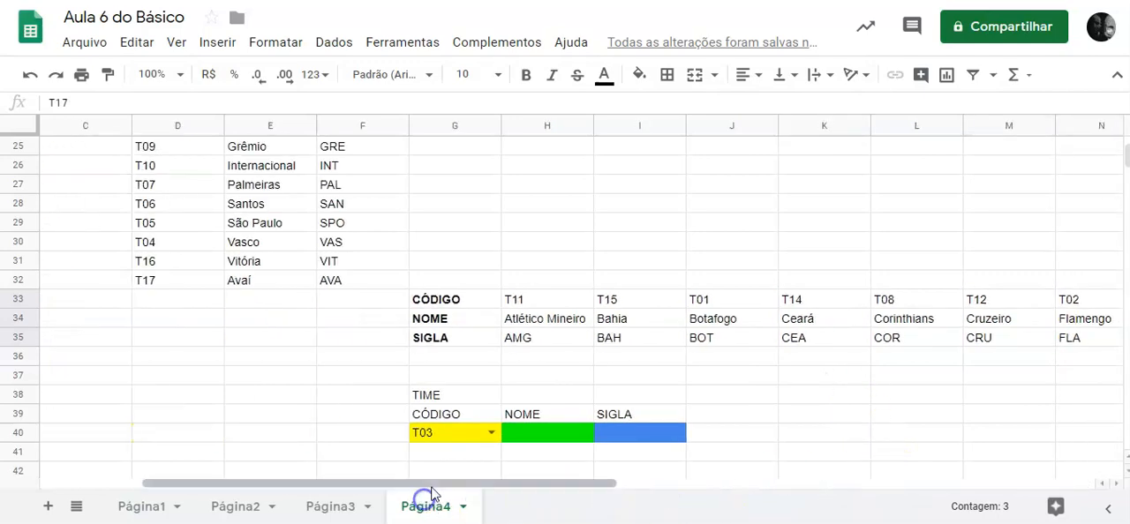
Set the team code in G40 to T02, T17 and finally T01.
left_click(494, 432)
left_click(431, 247)
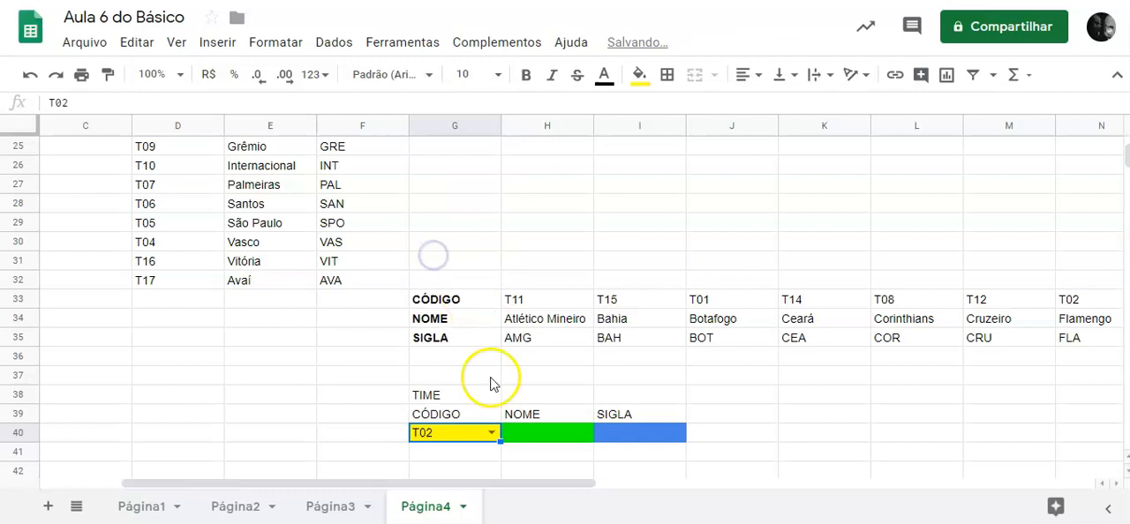
left_click(491, 434)
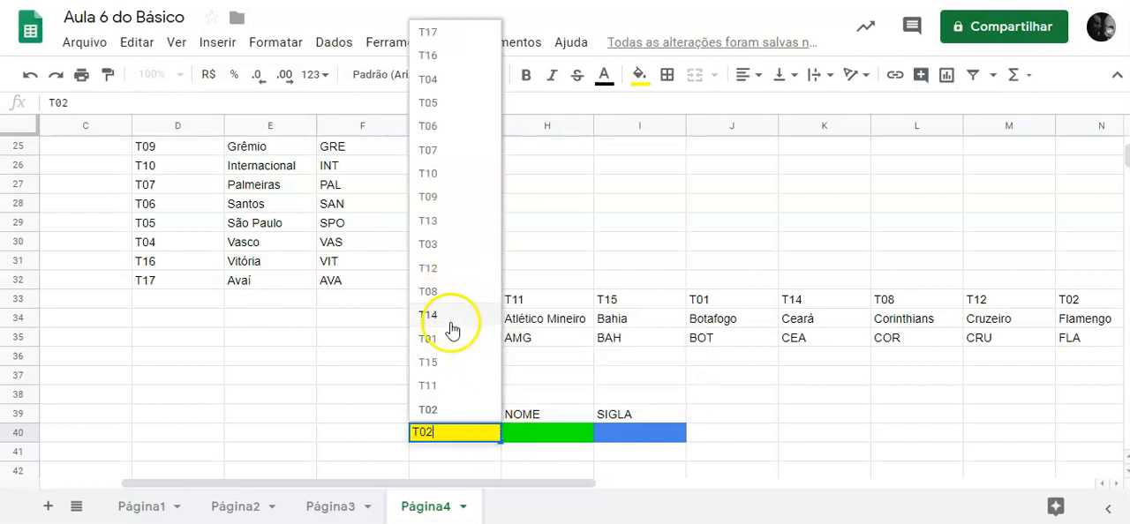
left_click(444, 40)
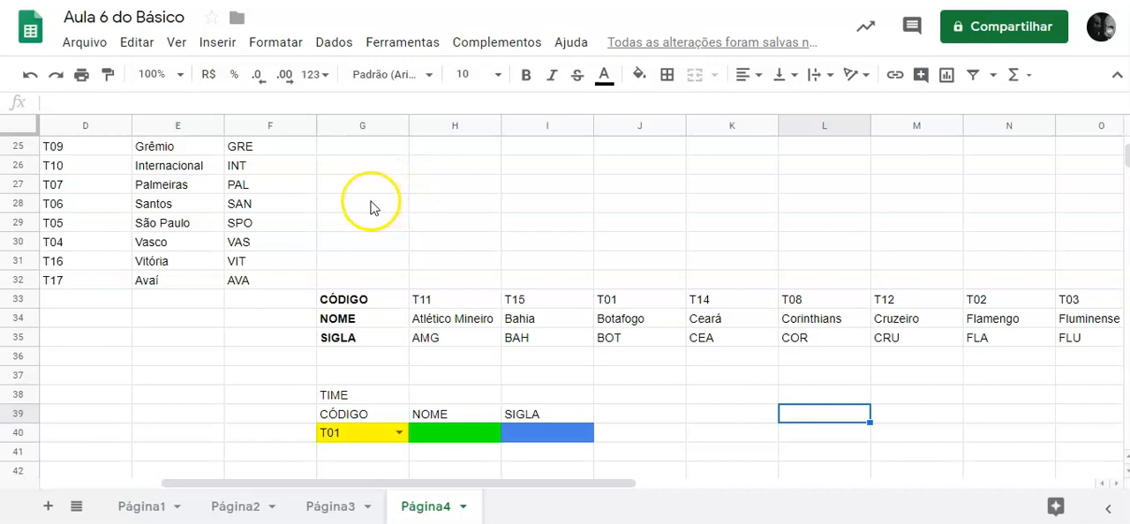
Start a =proch( formula in H40 and review the function help's summary of the horizontal search.
left_click(463, 433)
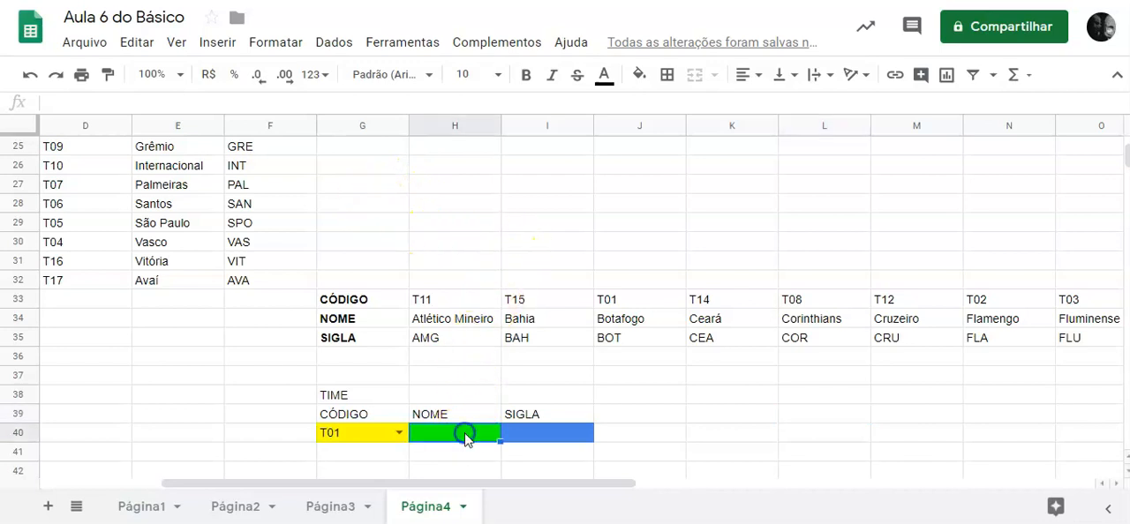
type("=")
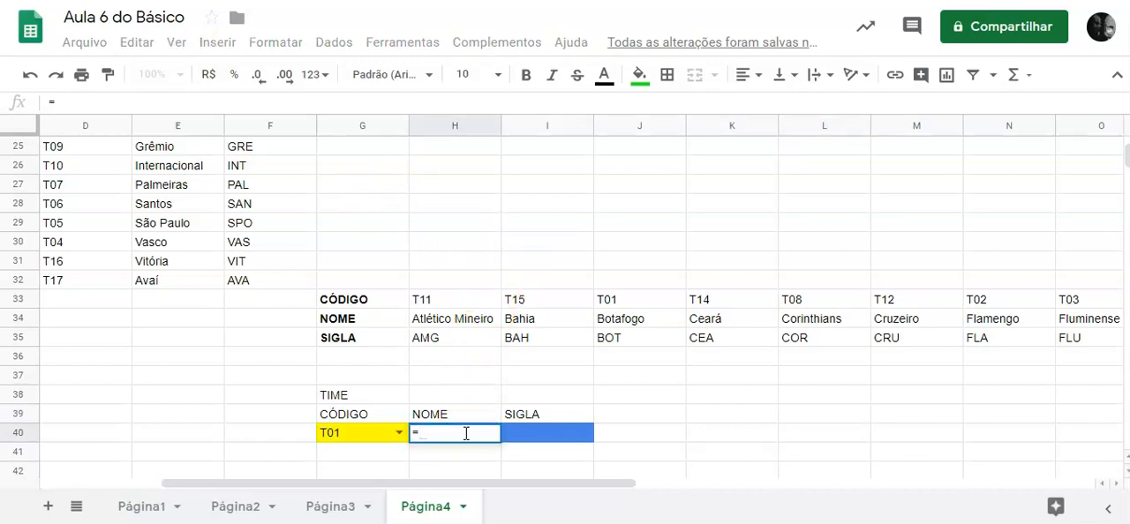
type("proch(")
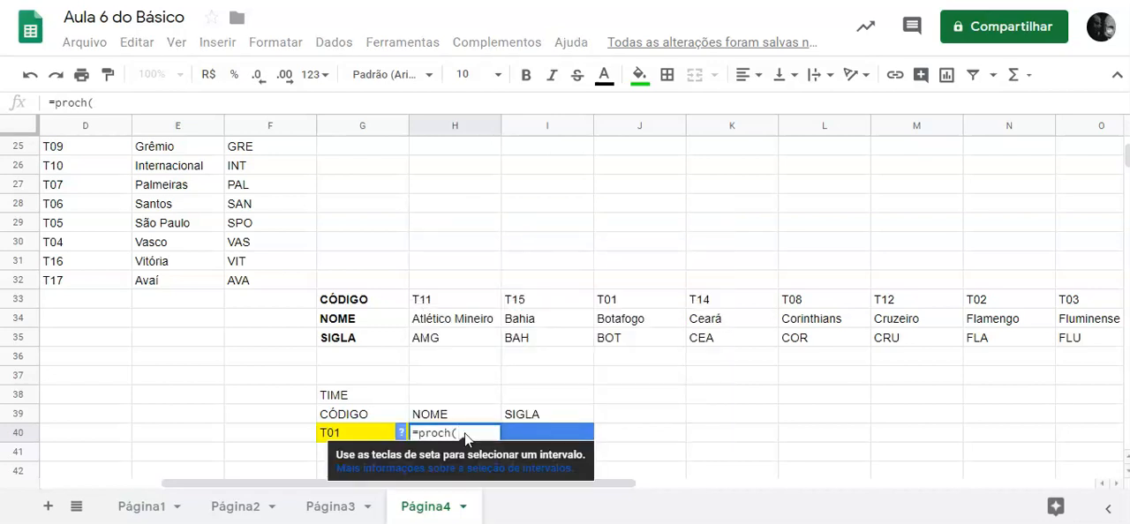
left_click(401, 434)
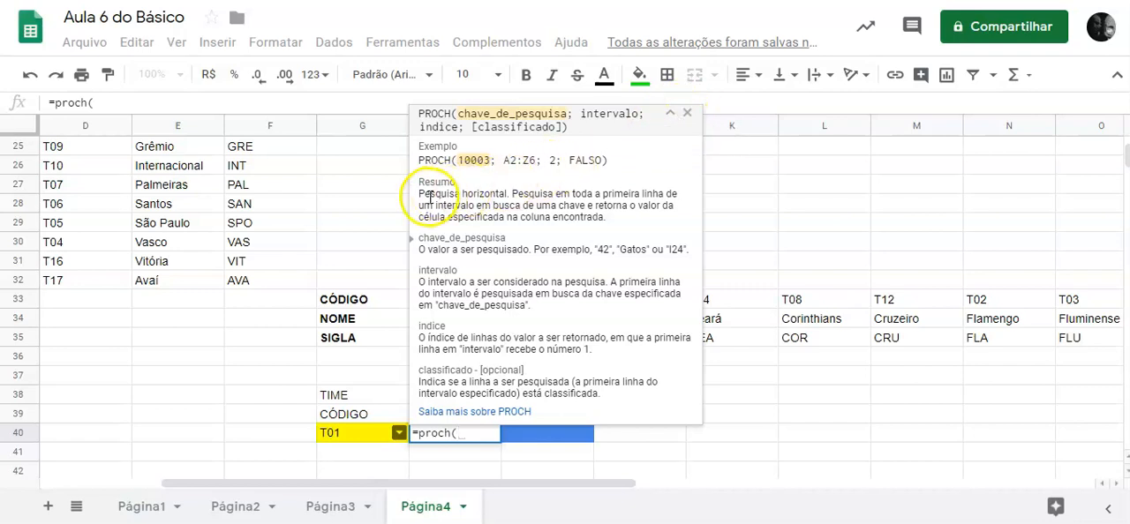
left_click_drag(420, 194, 452, 192)
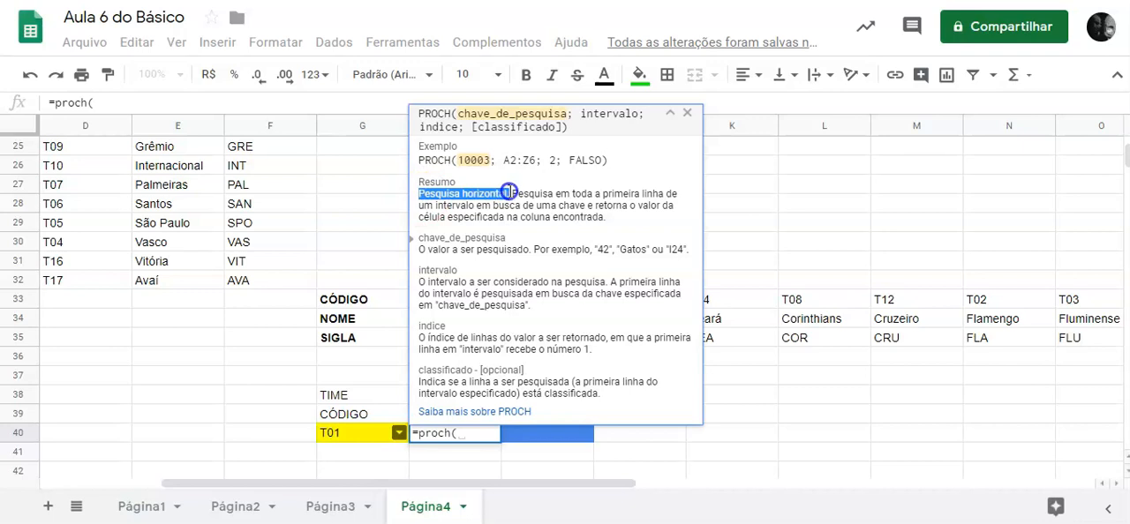
left_click(687, 113)
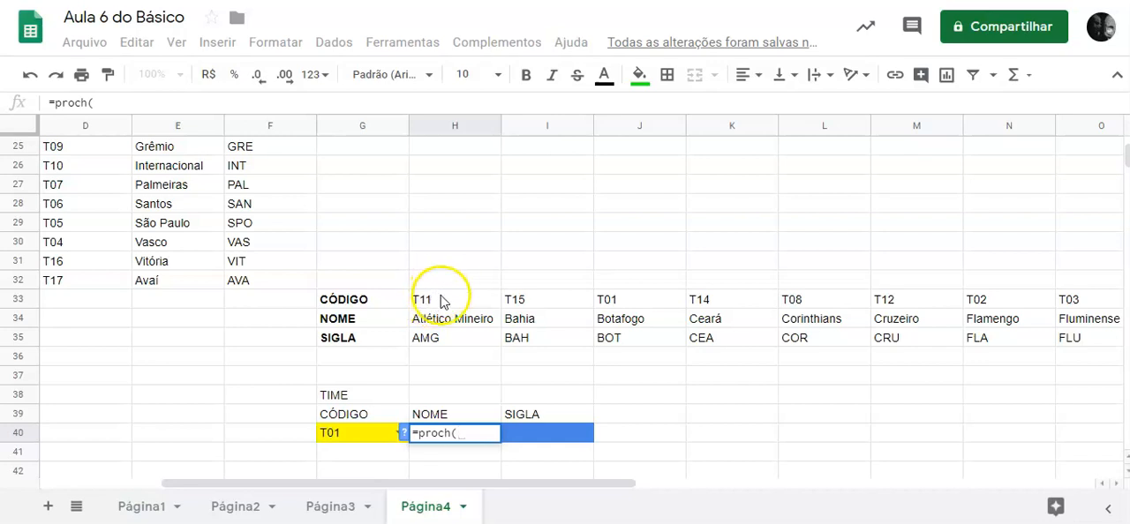
left_click_drag(445, 308, 449, 341)
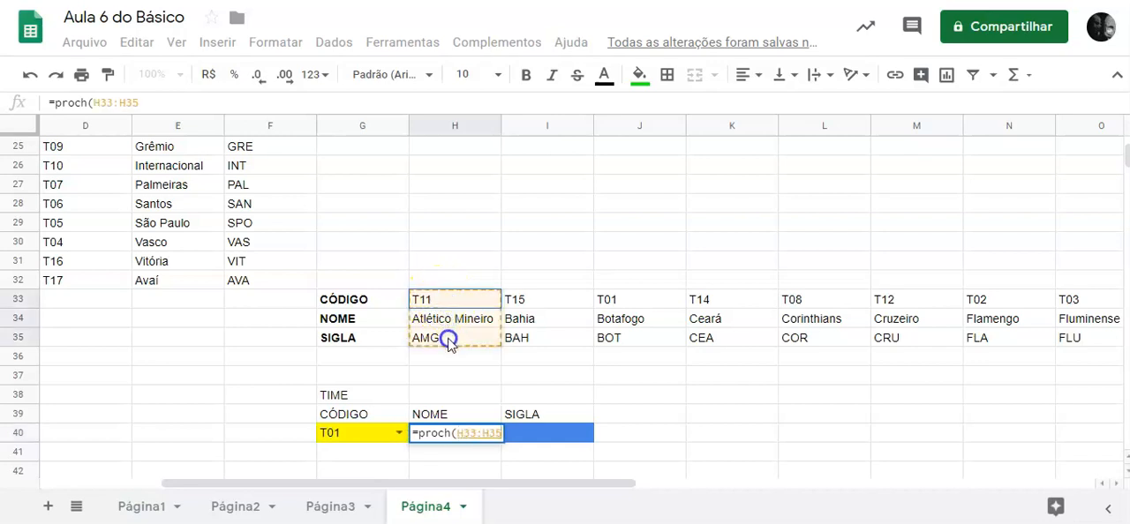
left_click_drag(442, 300, 802, 305)
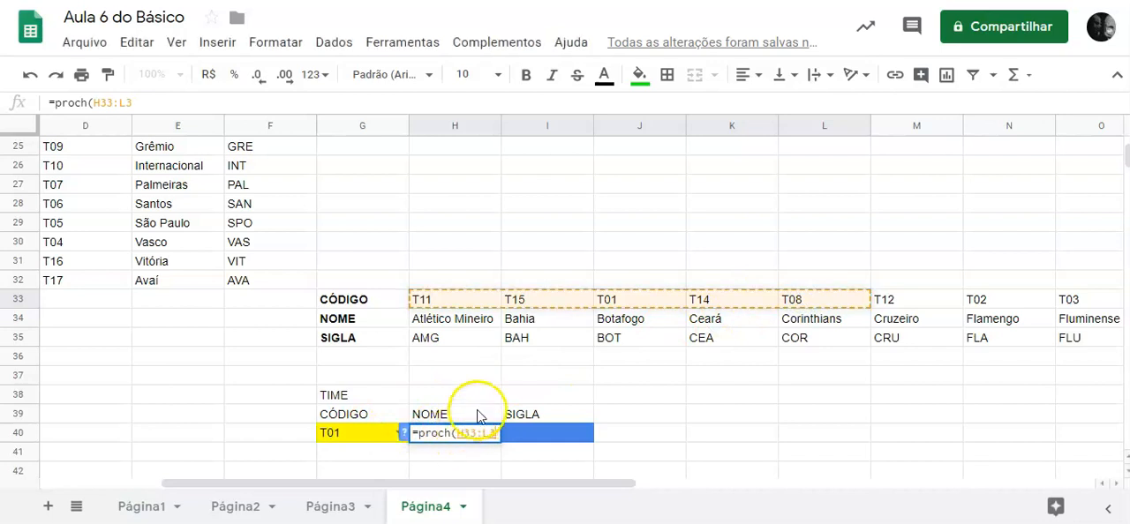
key("BackSpace")
key("BackSpace")
key("BackSpace")
key("BackSpace")
key("BackSpace")
key("BackSpace")
key("BackSpace")
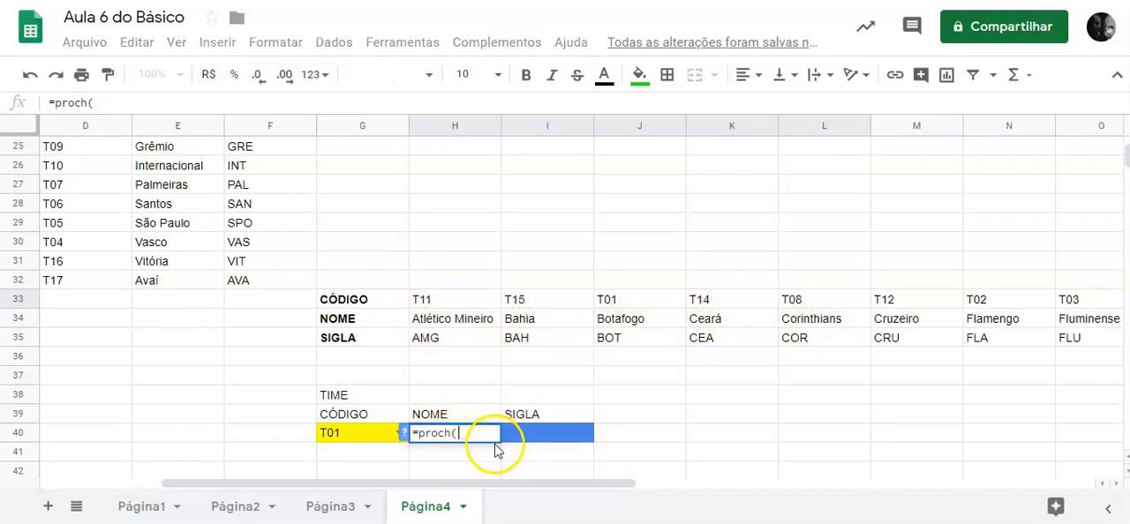
Give the PROCH formula in H40 the search key $G$40 and the open-ended range H33:35.
left_click(367, 433)
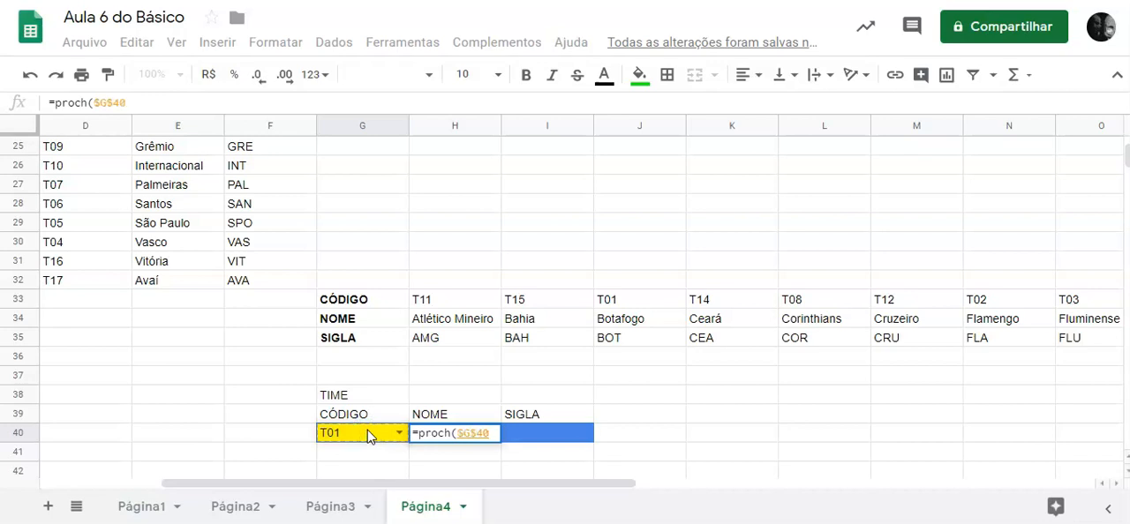
type(";")
left_click_drag(447, 301, 441, 338)
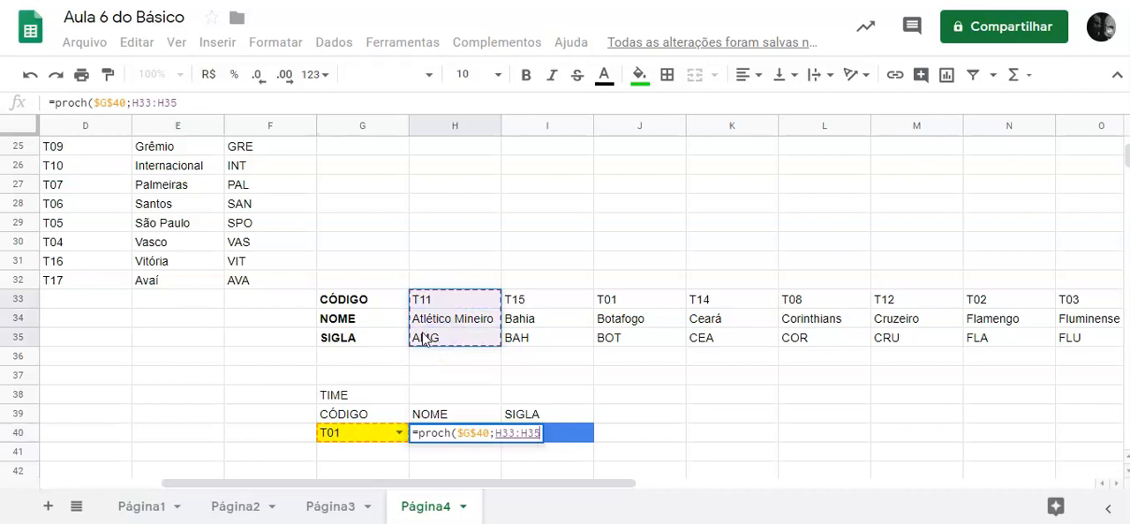
key("ctrl+shift+Right")
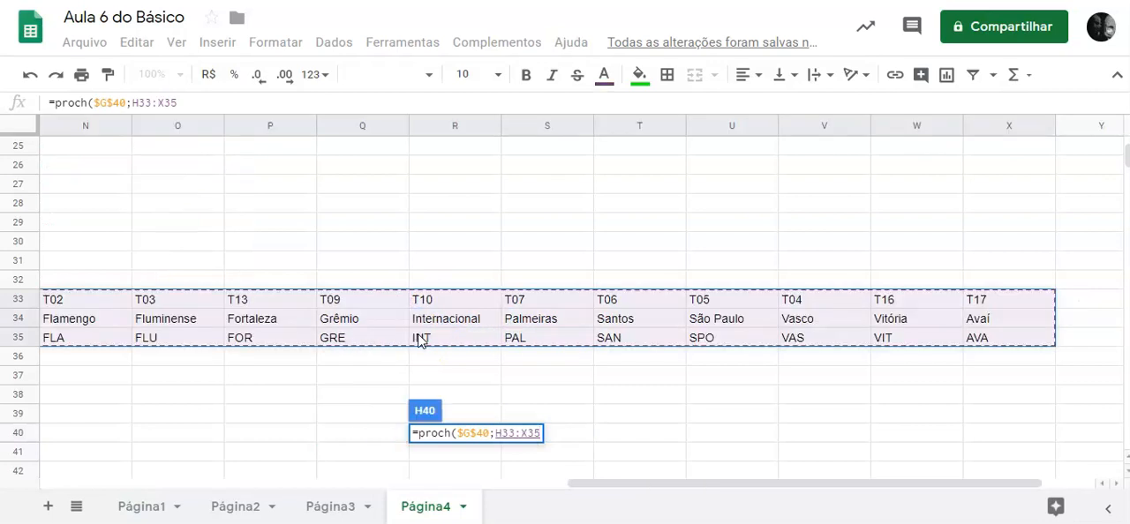
left_click(169, 103)
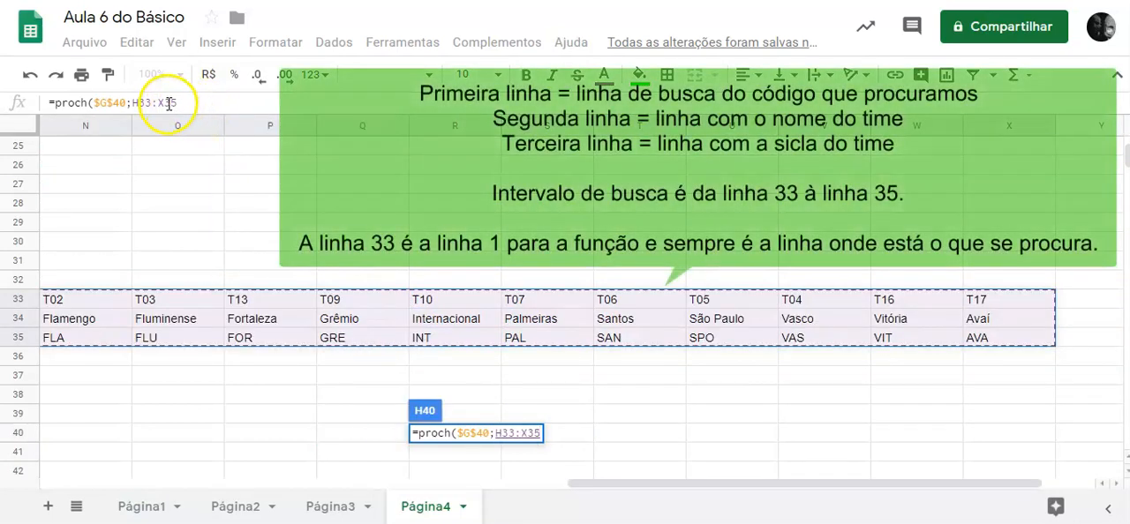
left_click(166, 104)
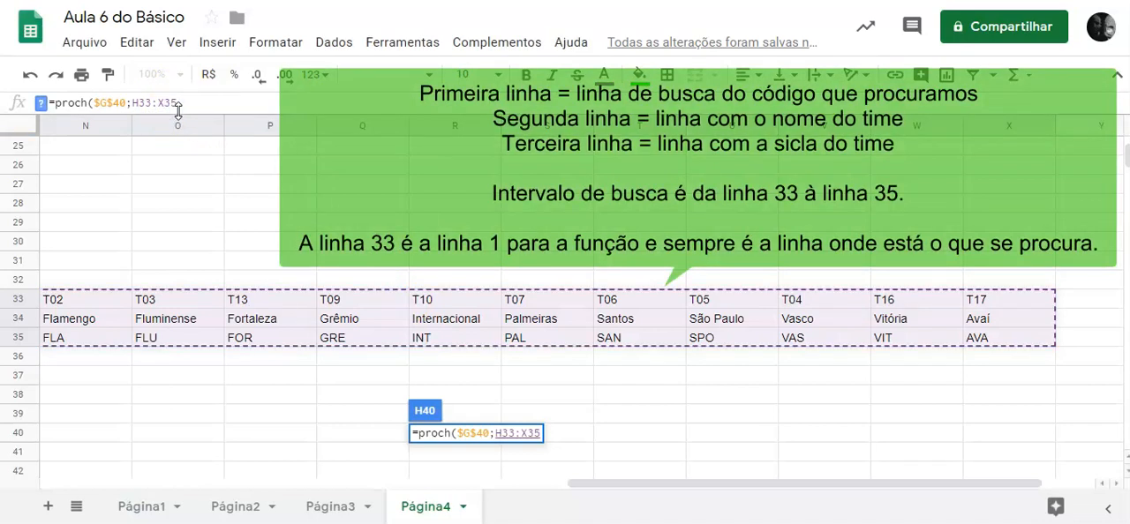
key("BackSpace")
left_click(196, 102)
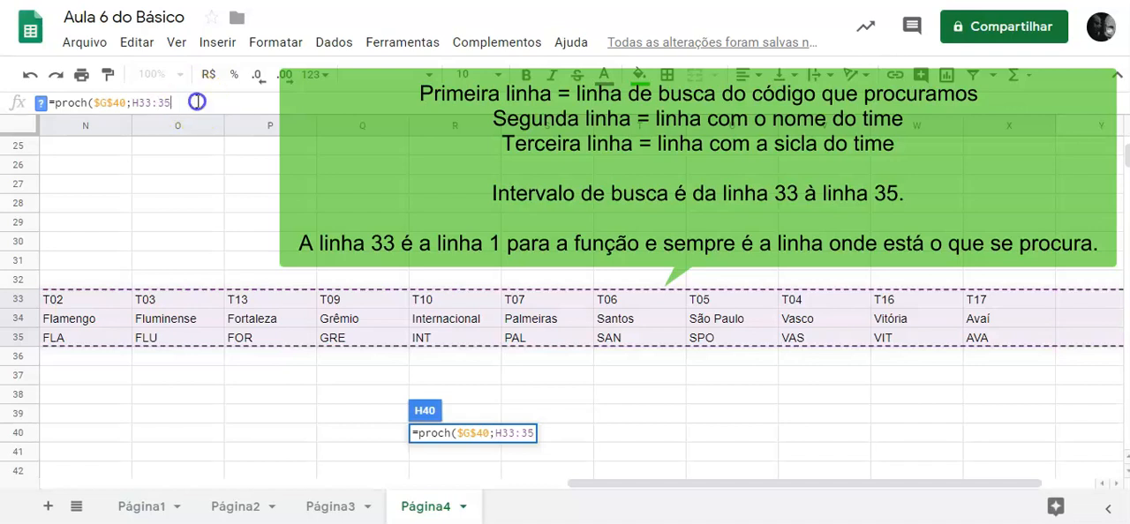
Complete the PROCH formula in H40 with row index 2 and 0 as the classificado argument.
type(";")
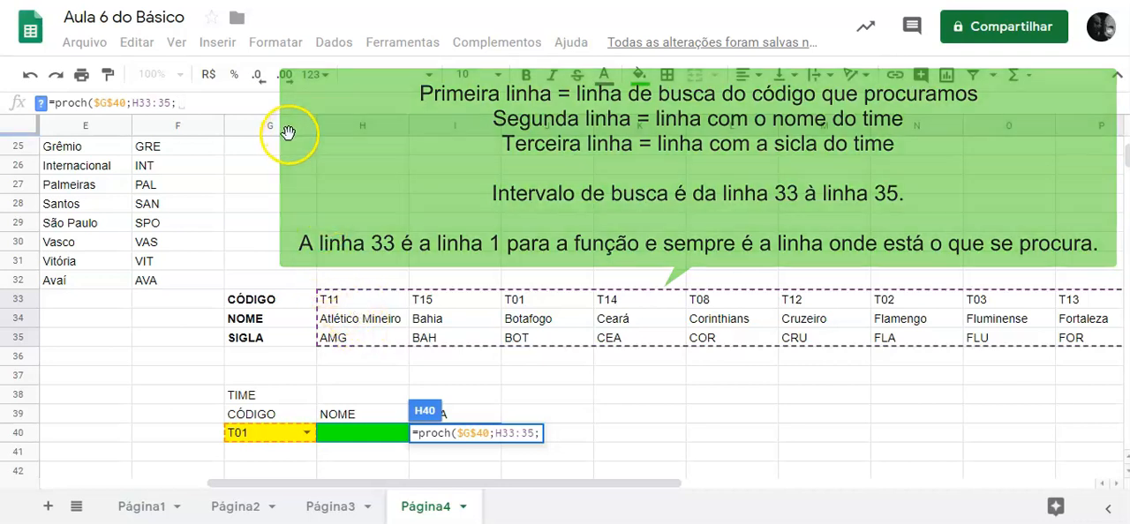
type("2")
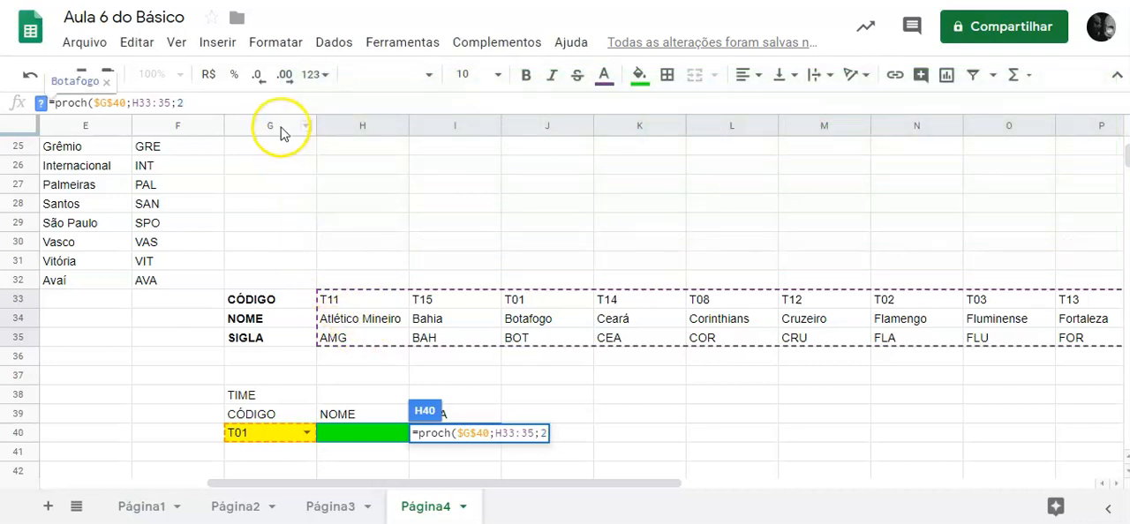
type(";")
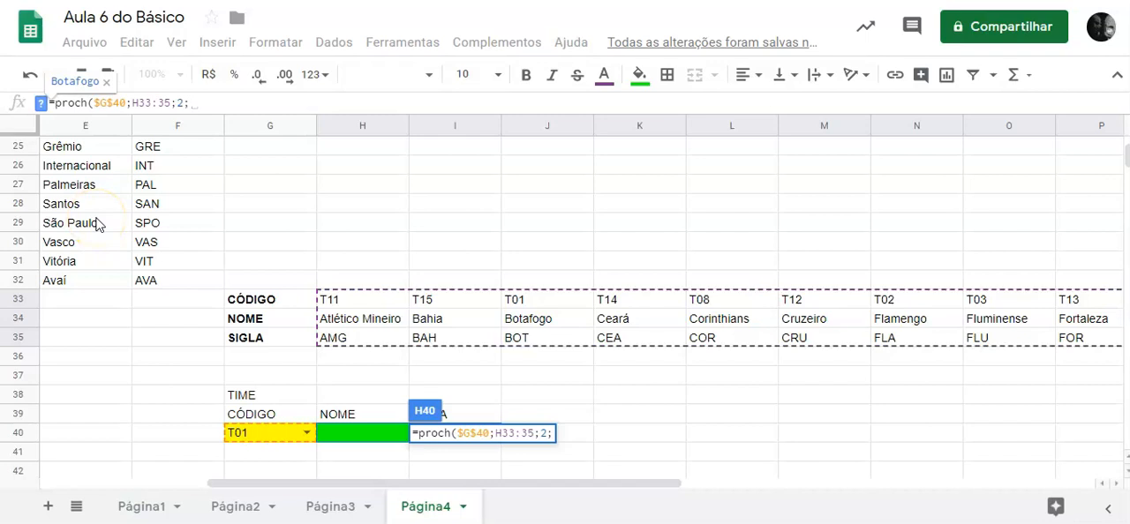
type("0")
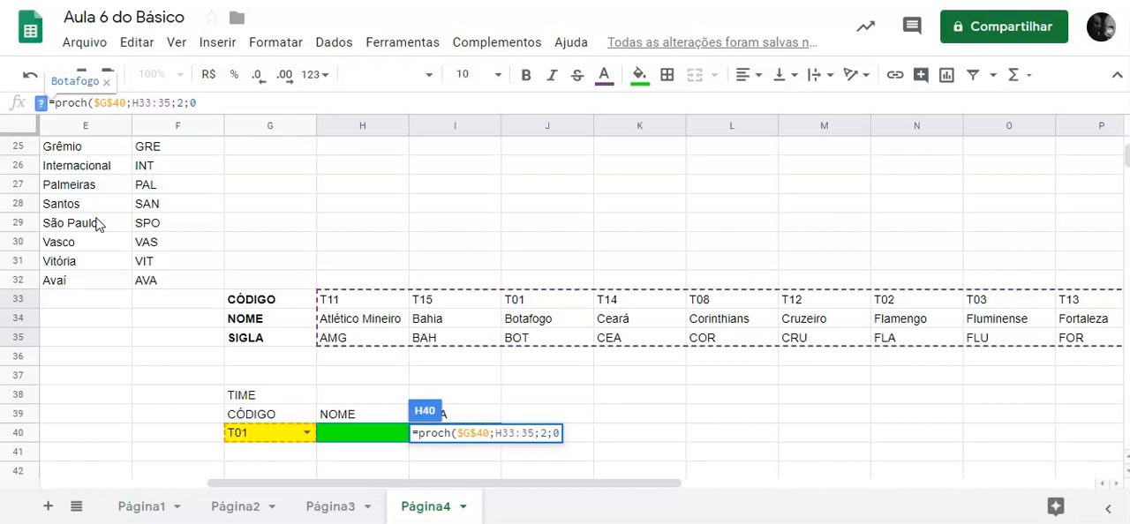
key("Return")
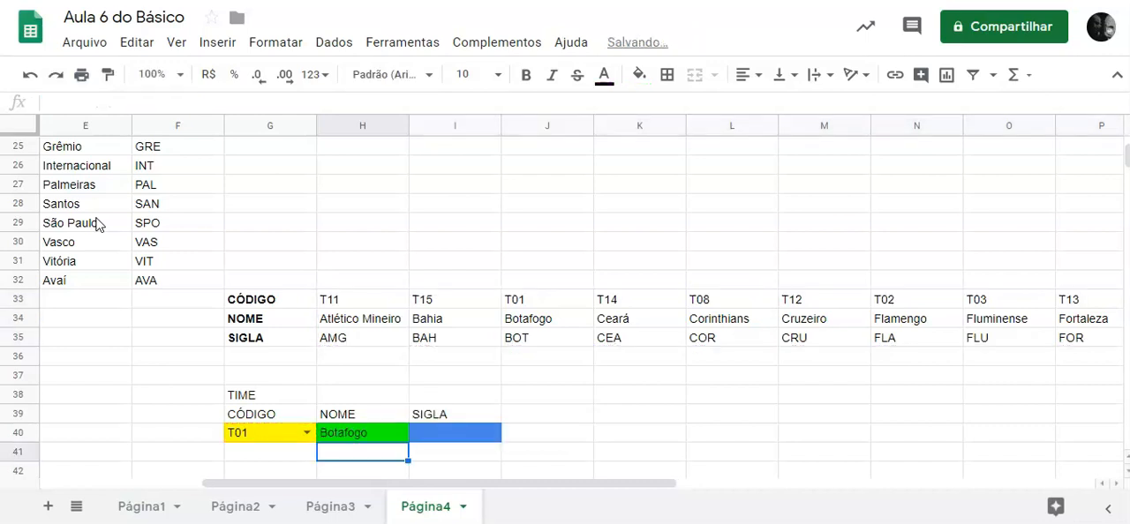
Make the search range in the H40 formula absolute as $H$33:$35.
left_click(346, 435)
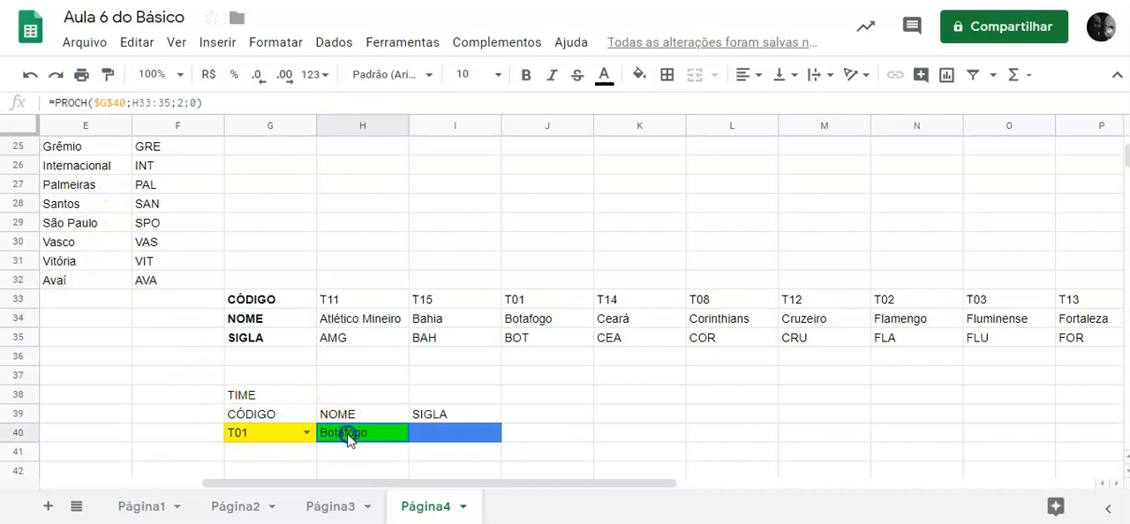
left_click(139, 103)
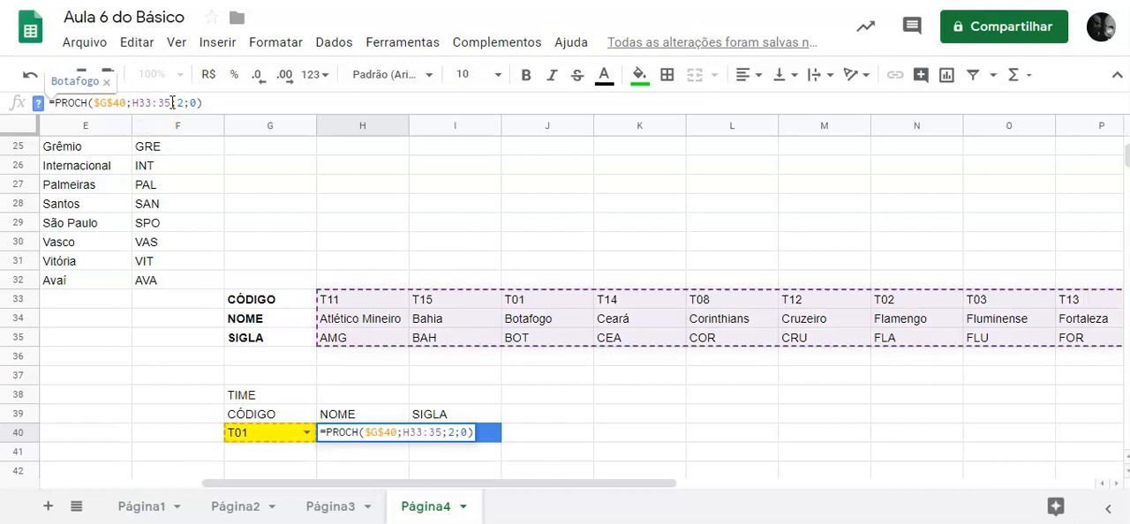
key("F4")
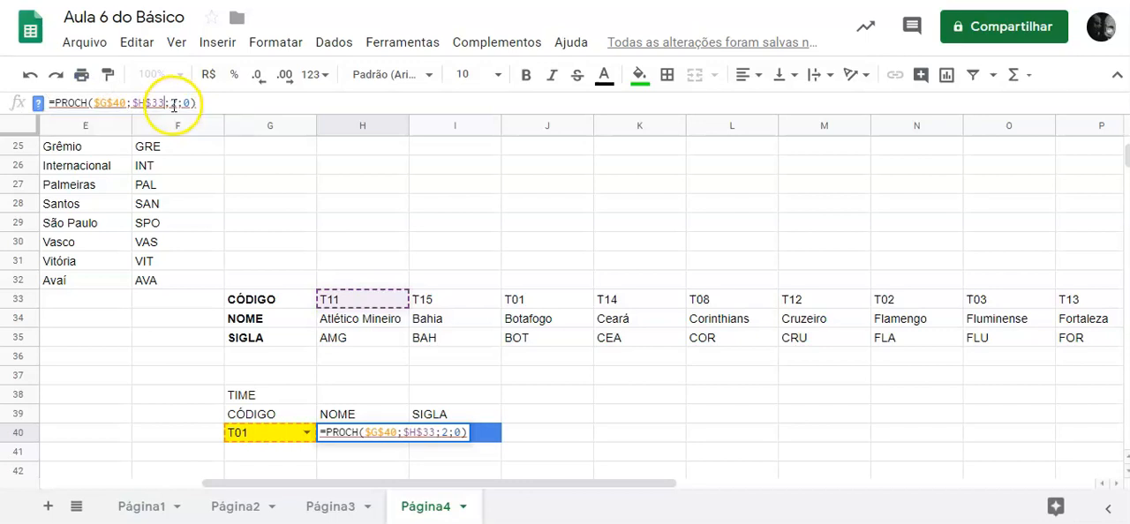
type(":")
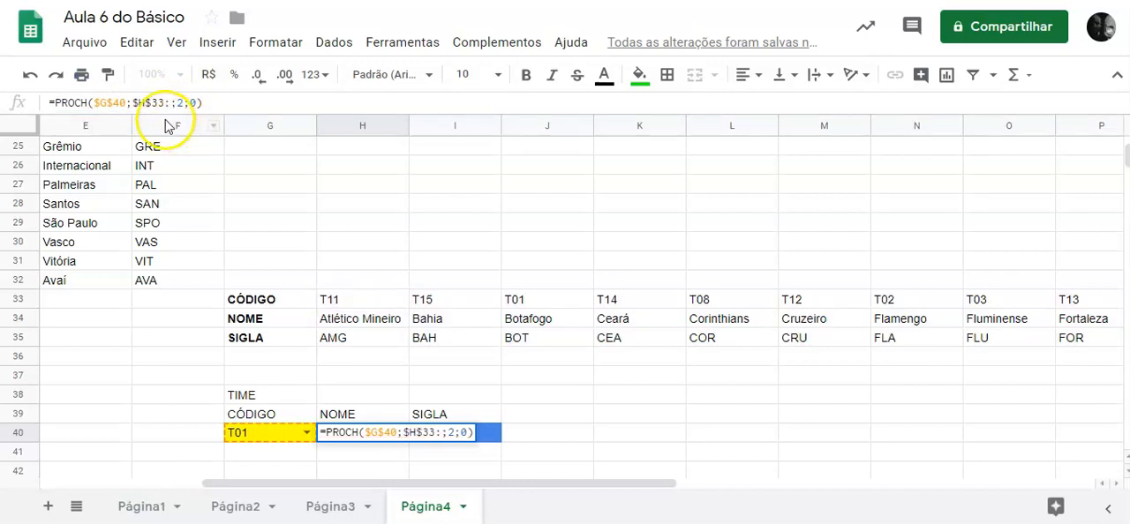
type("3")
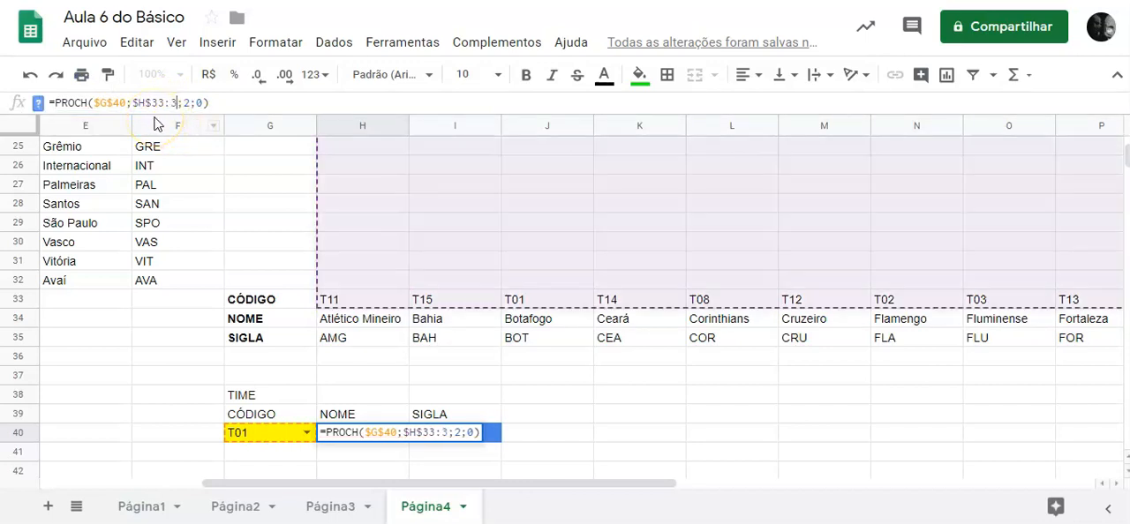
type("5")
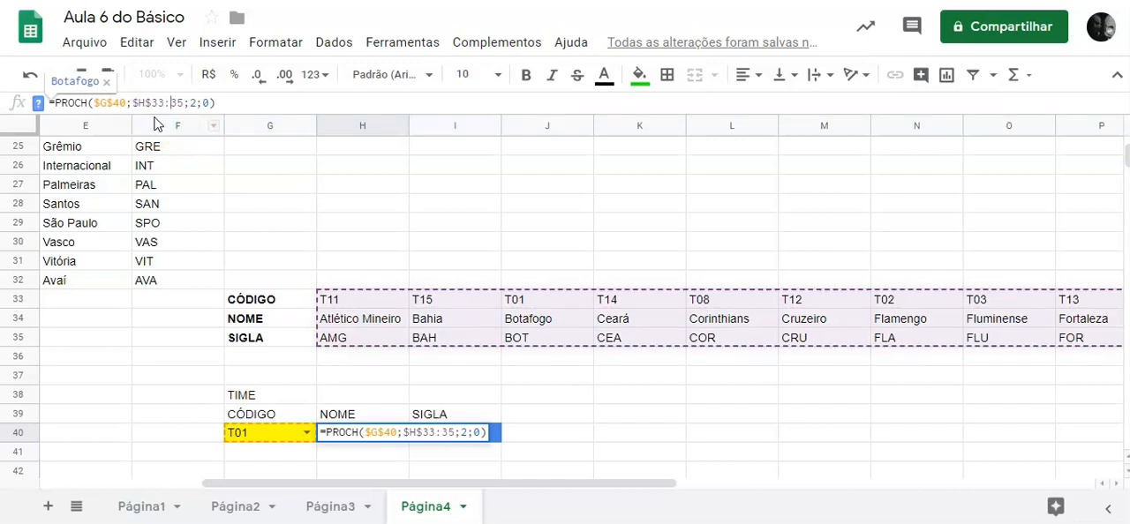
type("$")
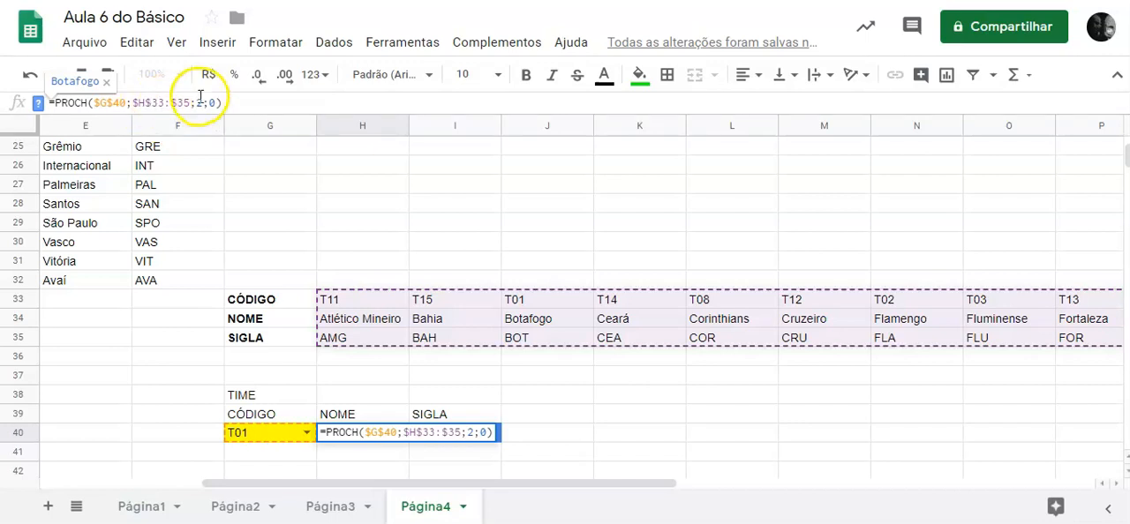
left_click(194, 104)
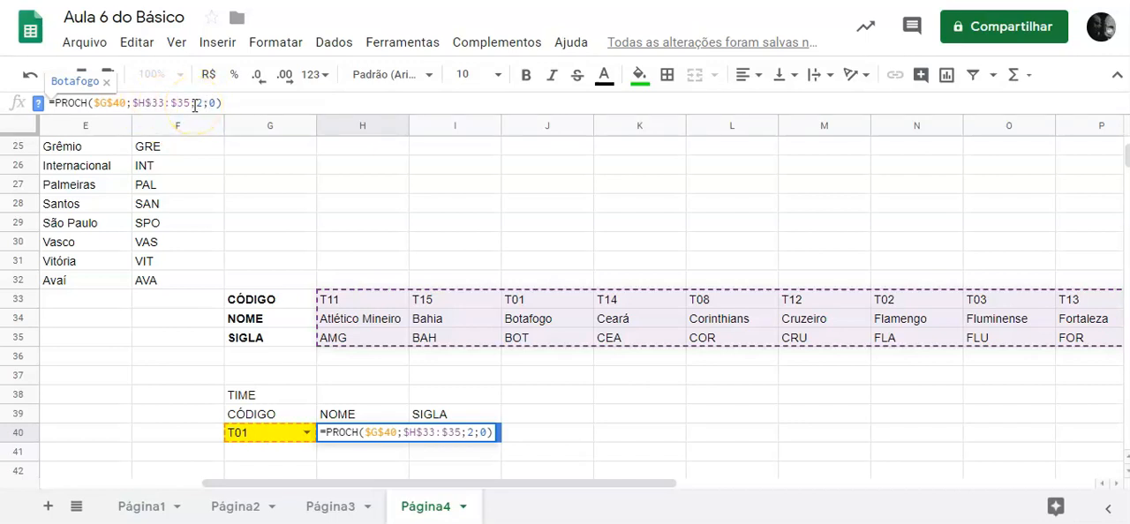
key("Return")
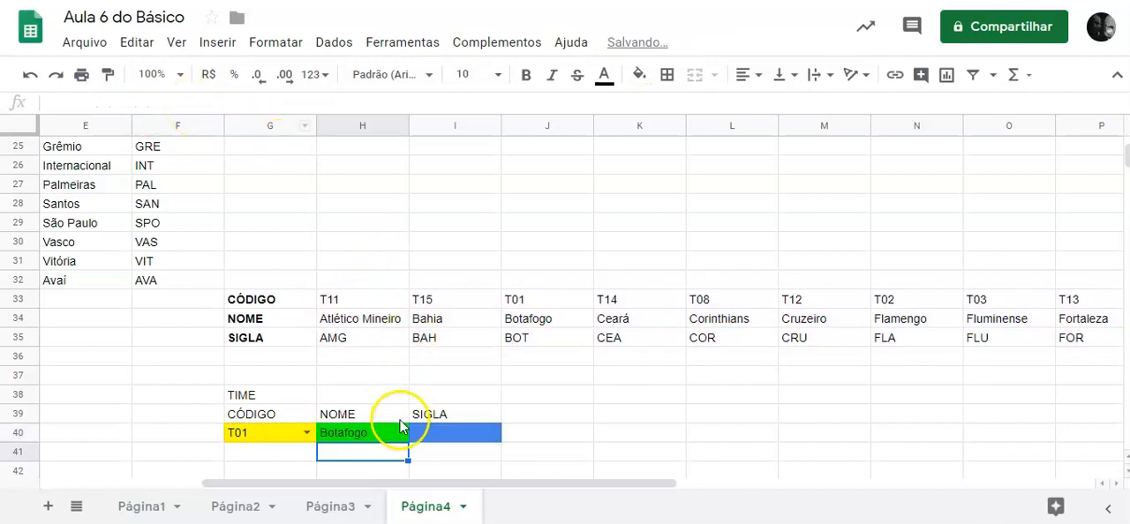
Try to fill the H40 formula across into I40, and undo the fill.
left_click(391, 434)
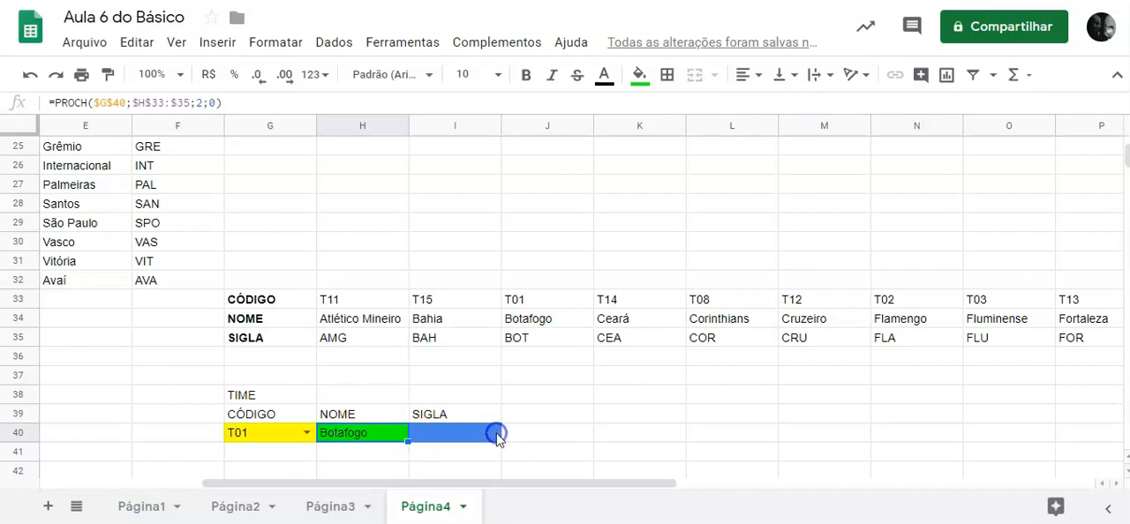
left_click_drag(497, 434, 497, 436)
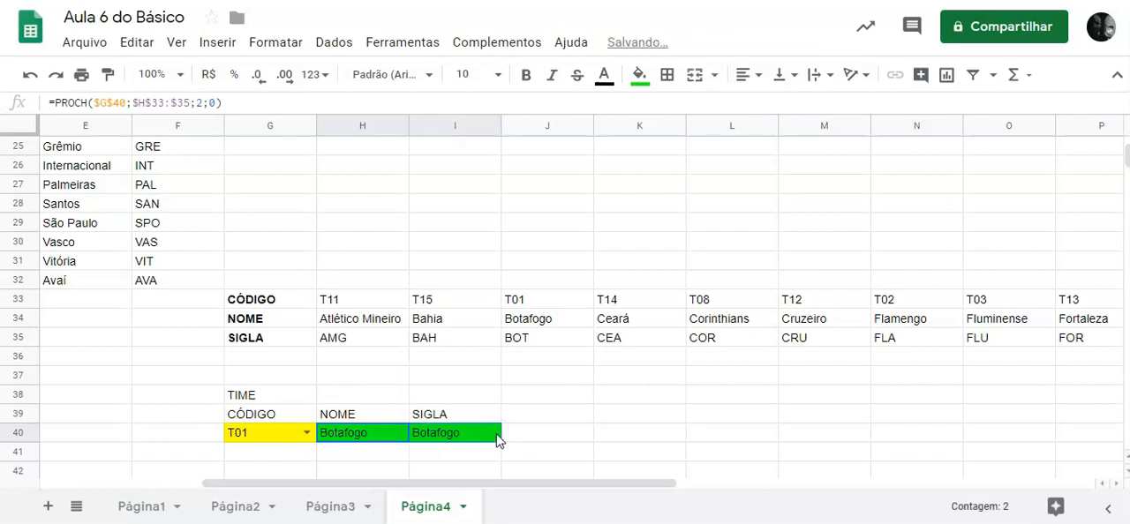
left_click(637, 74)
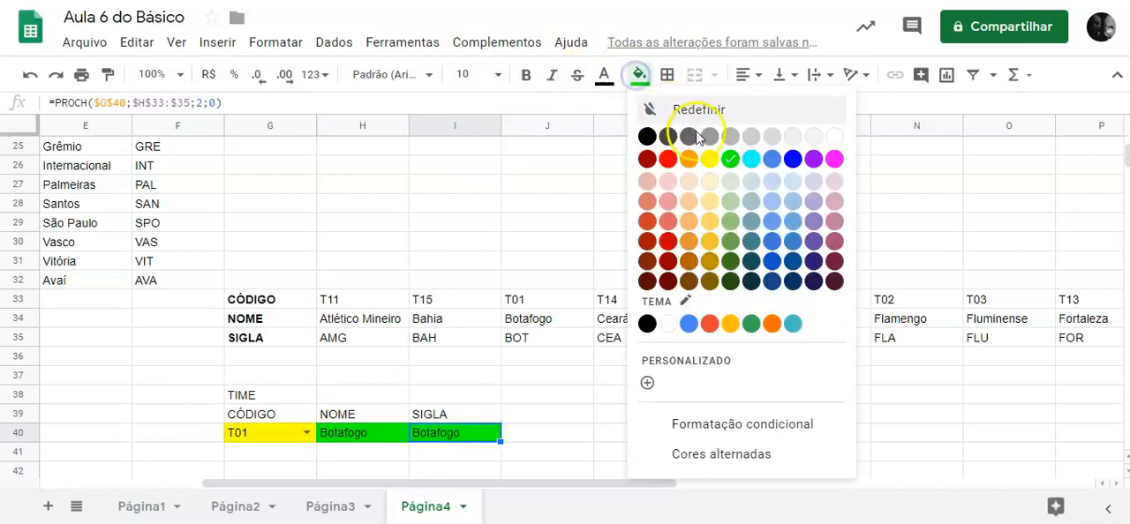
left_click(539, 412)
left_click(479, 433)
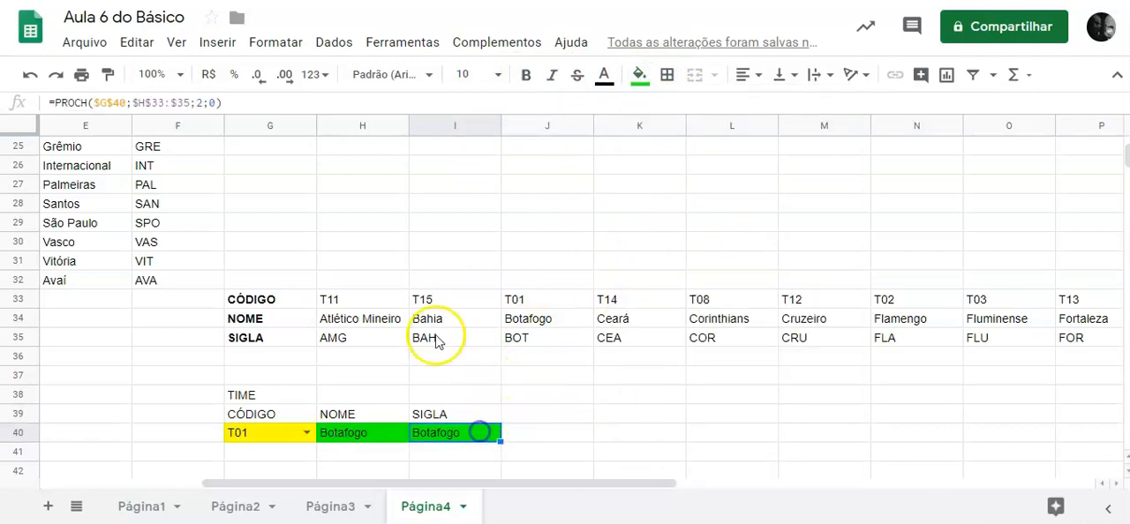
left_click(30, 74)
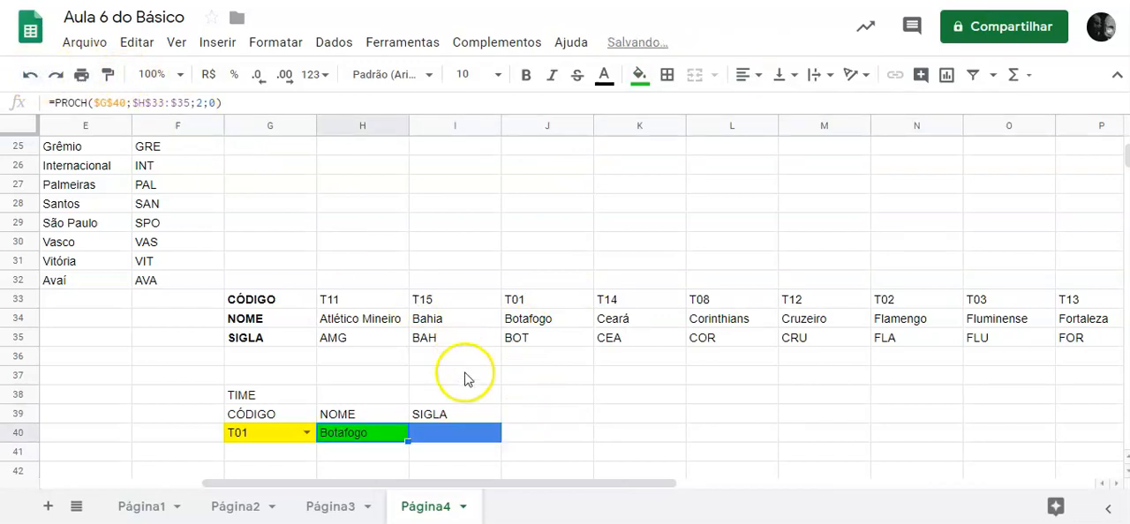
triple_click(244, 105)
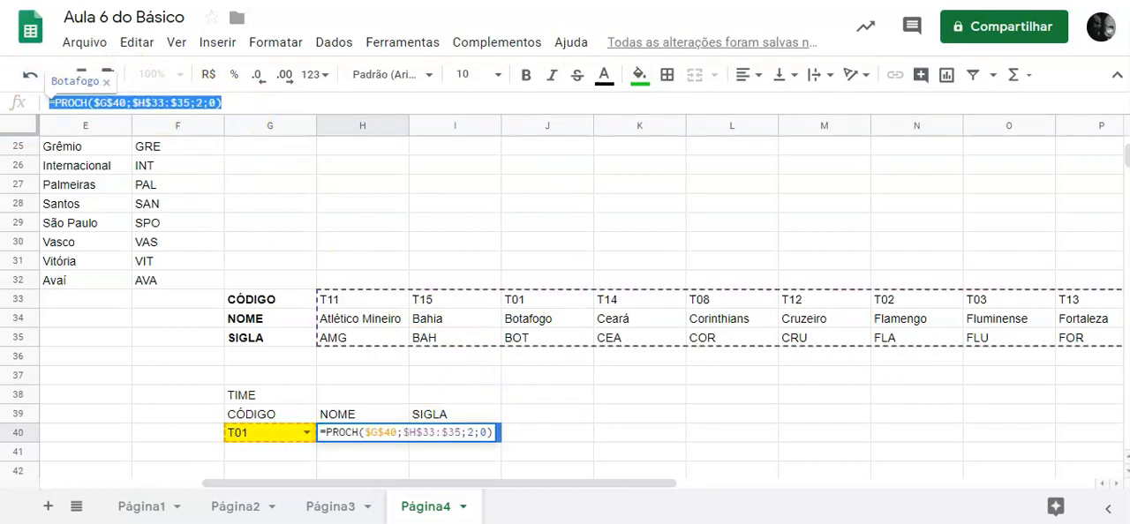
left_click(586, 414)
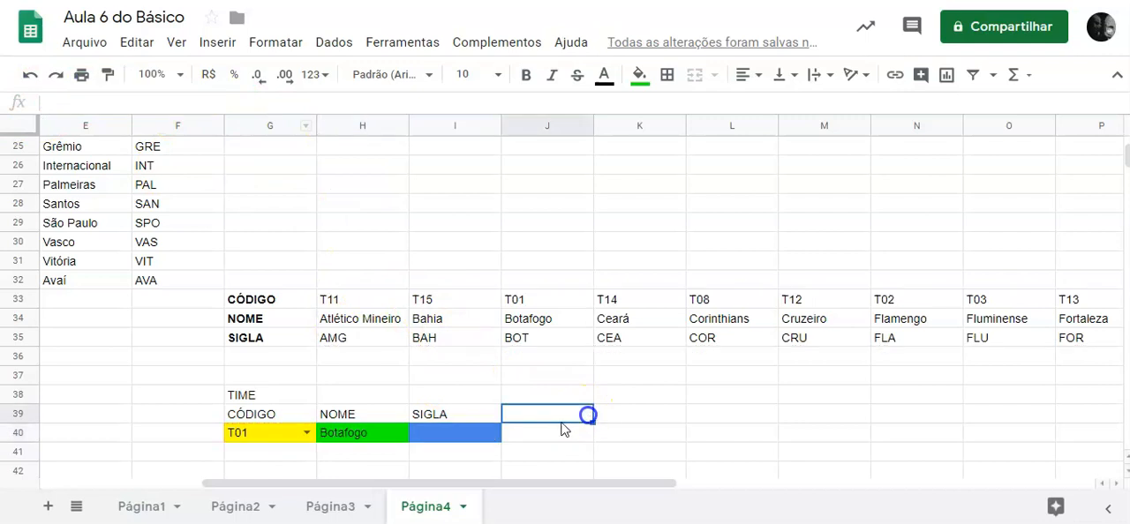
Copy H40 and paste only its formula into I40, keeping the cell's blue fill.
left_click(379, 444)
key("ctrl+c")
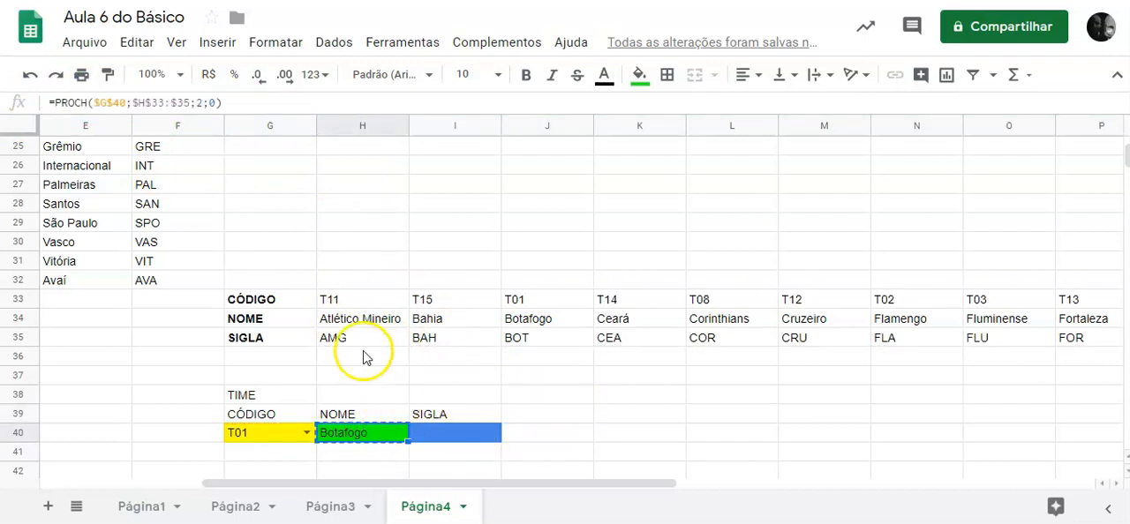
left_click(471, 432)
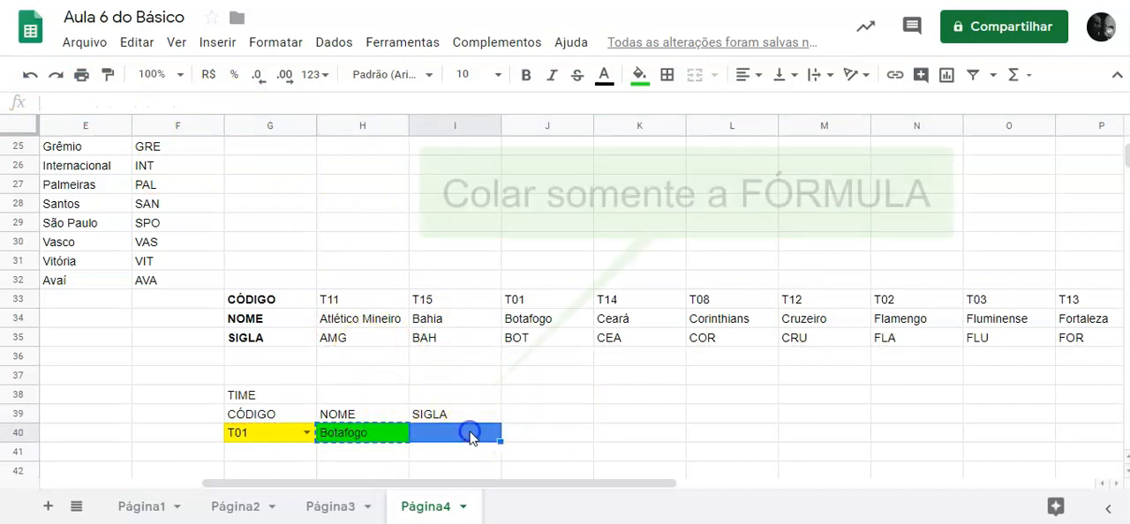
left_click(137, 42)
mouse_move(203, 235)
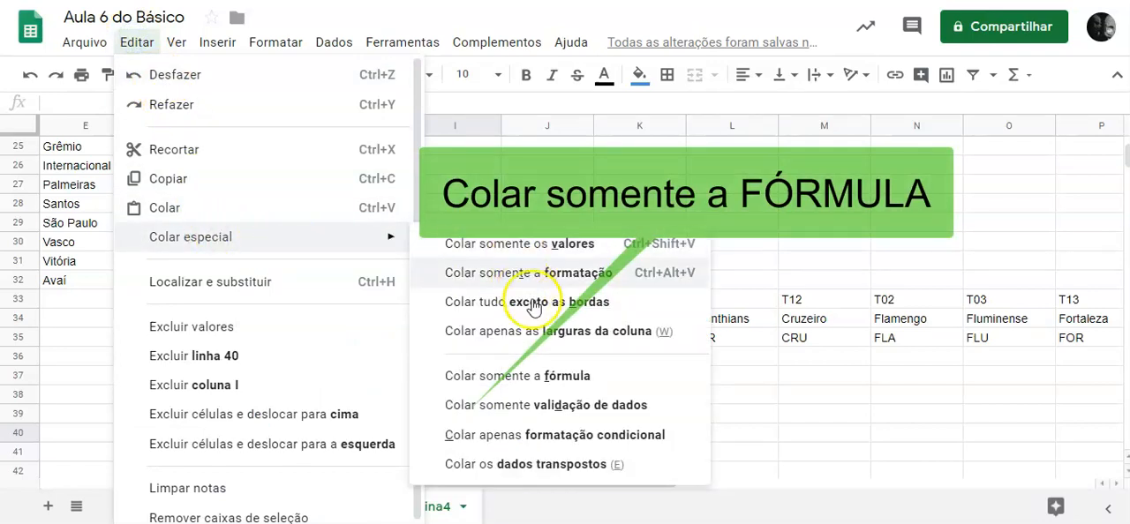
left_click(572, 378)
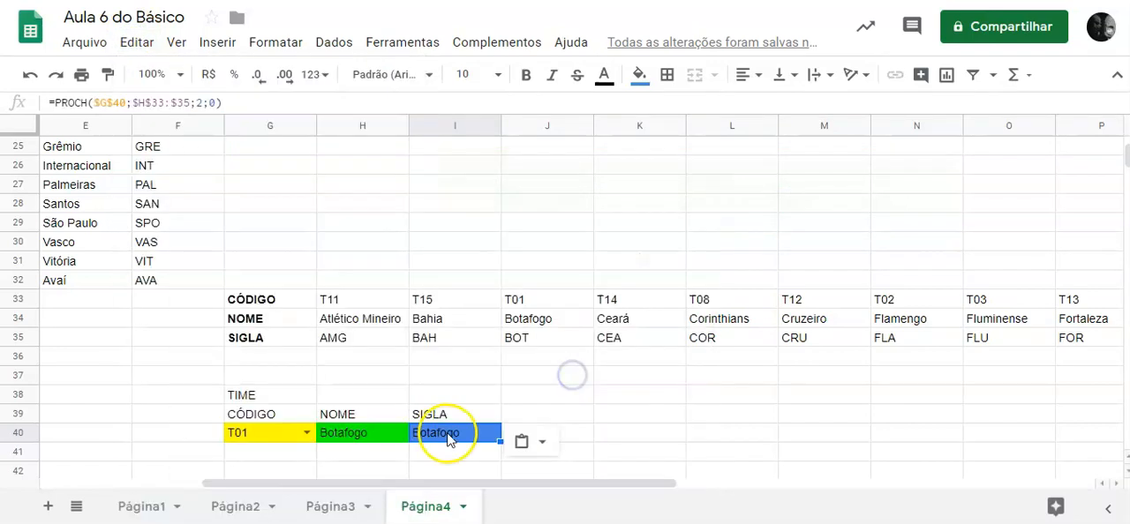
Compare the formulas in H40 and I40, and count the table rows for code, name and abbreviation in H33:H35.
left_click(379, 435)
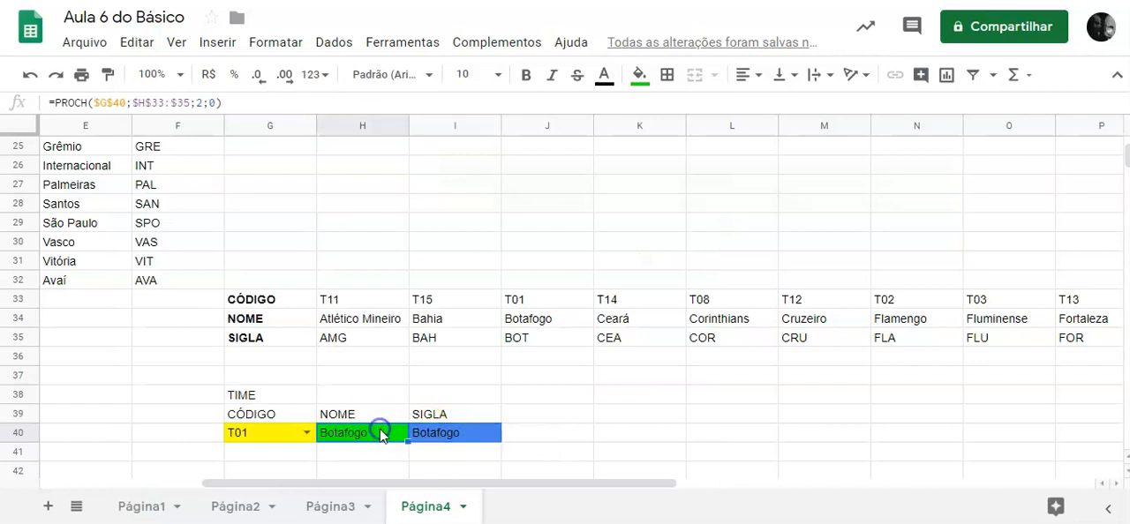
left_click(452, 437)
left_click(380, 304)
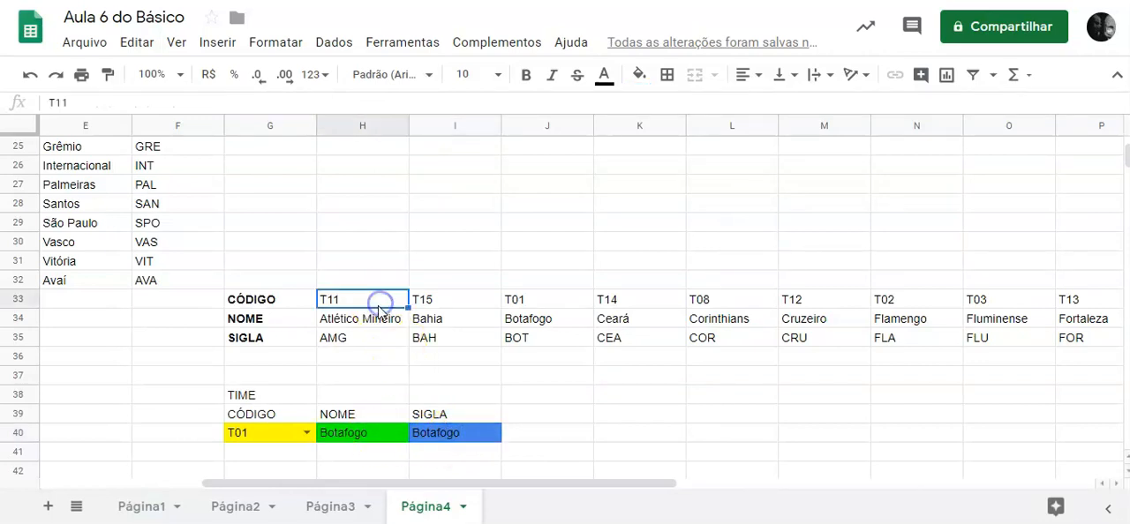
left_click(380, 319)
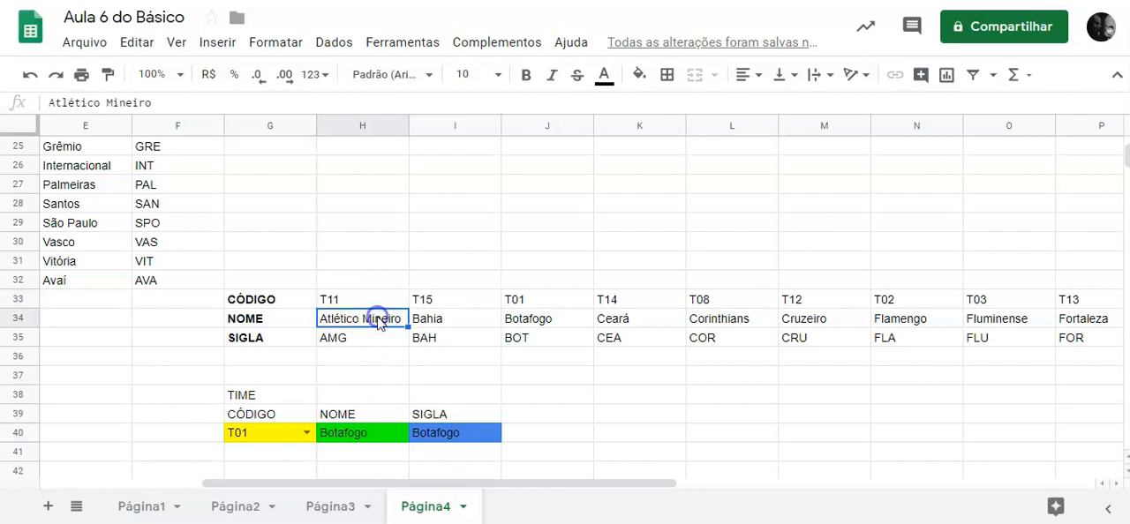
left_click(381, 342)
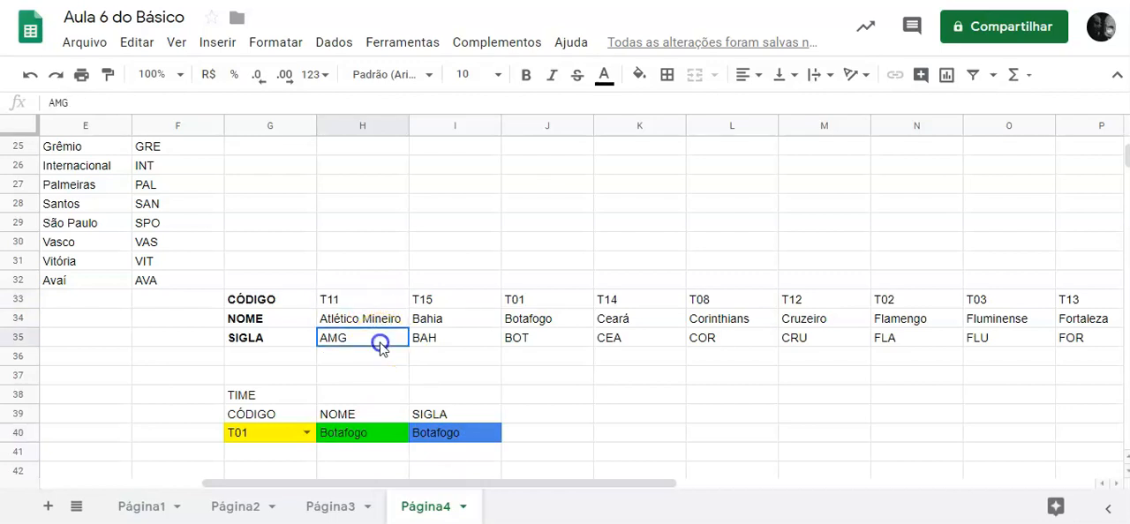
Set the row index of the PROCH formula in I40 to 3 to return the team abbreviation.
left_click(452, 434)
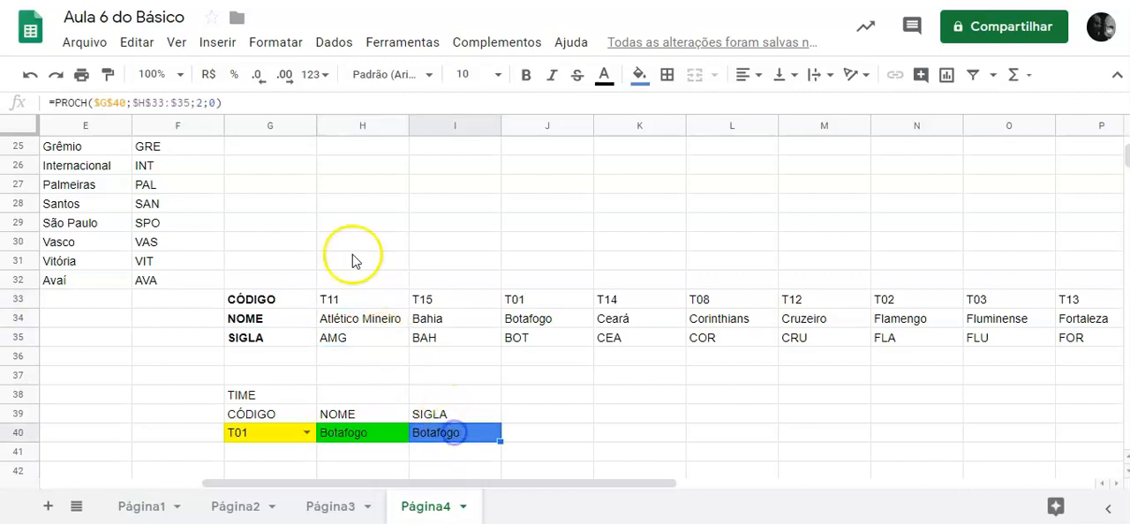
left_click(200, 102)
key("BackSpace")
type("3")
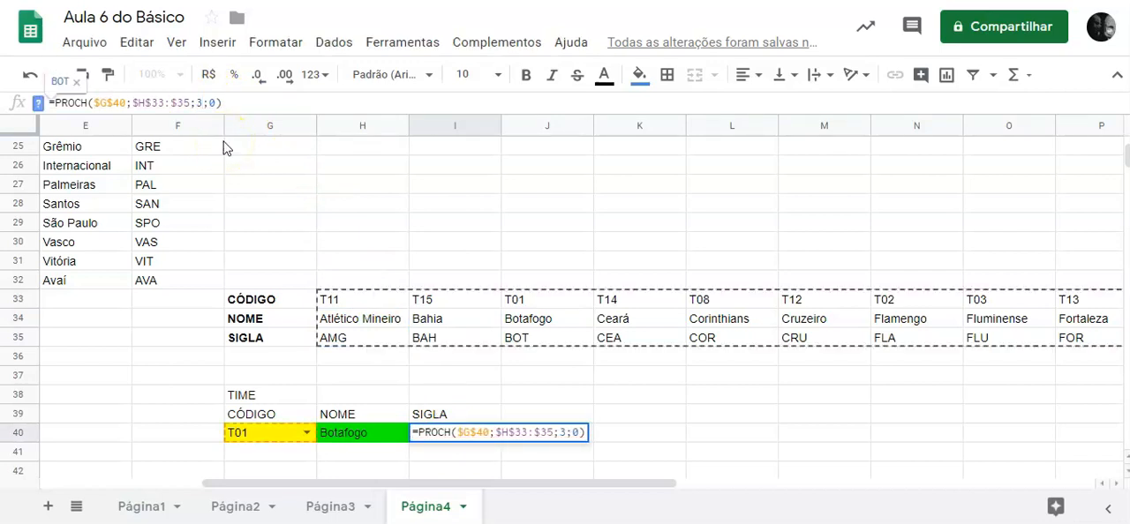
key("Return")
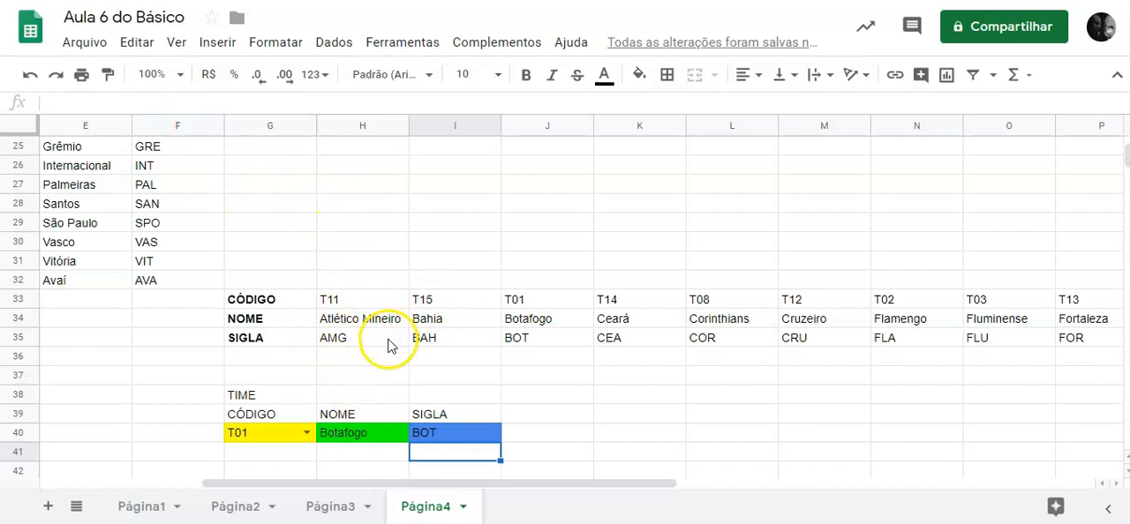
Choose code T01 in H14 and compare the PROCV formulas in I14 and I16.
scroll(388, 346, "up", 6)
left_click(397, 260)
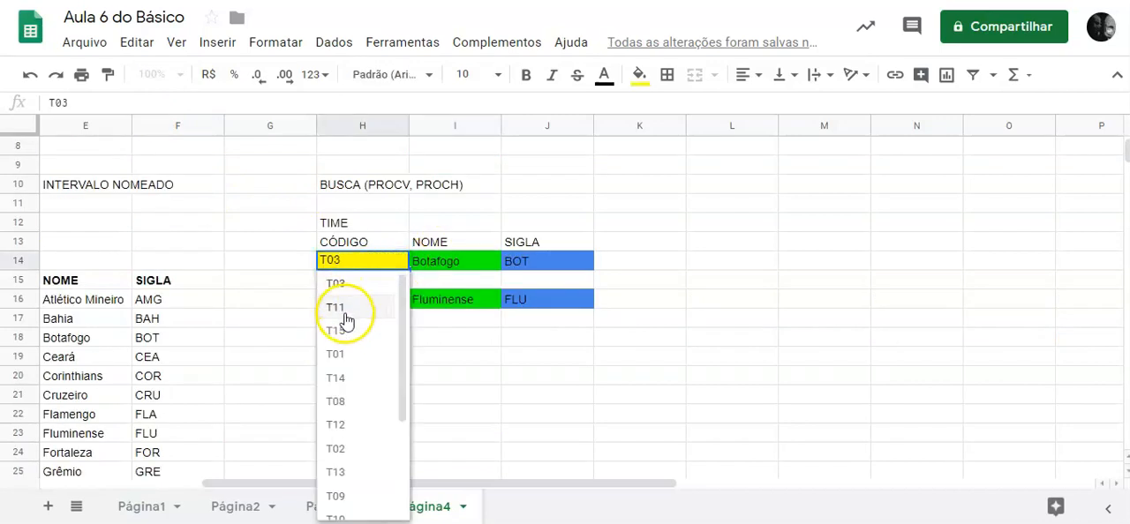
left_click(348, 354)
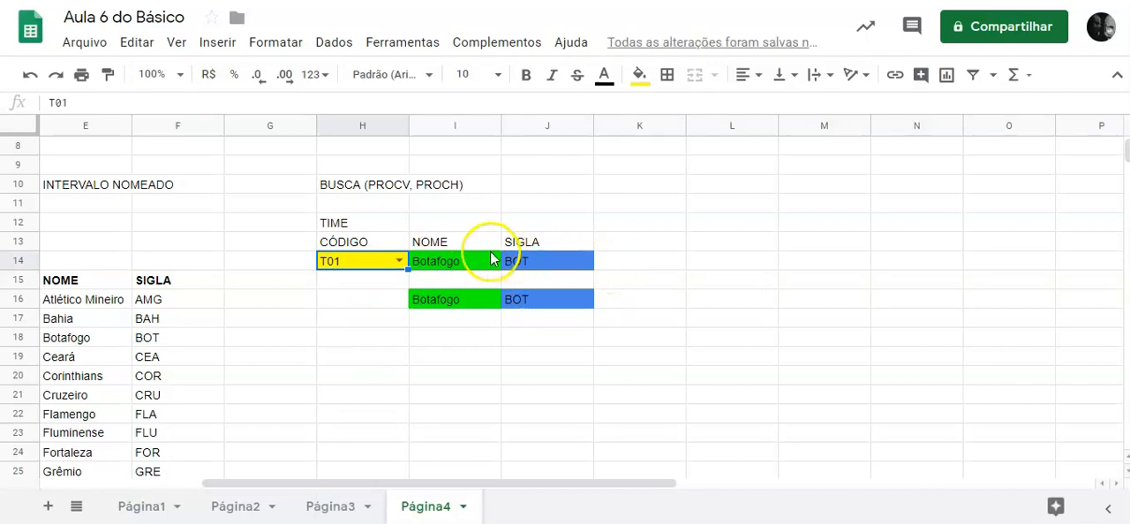
left_click(461, 269)
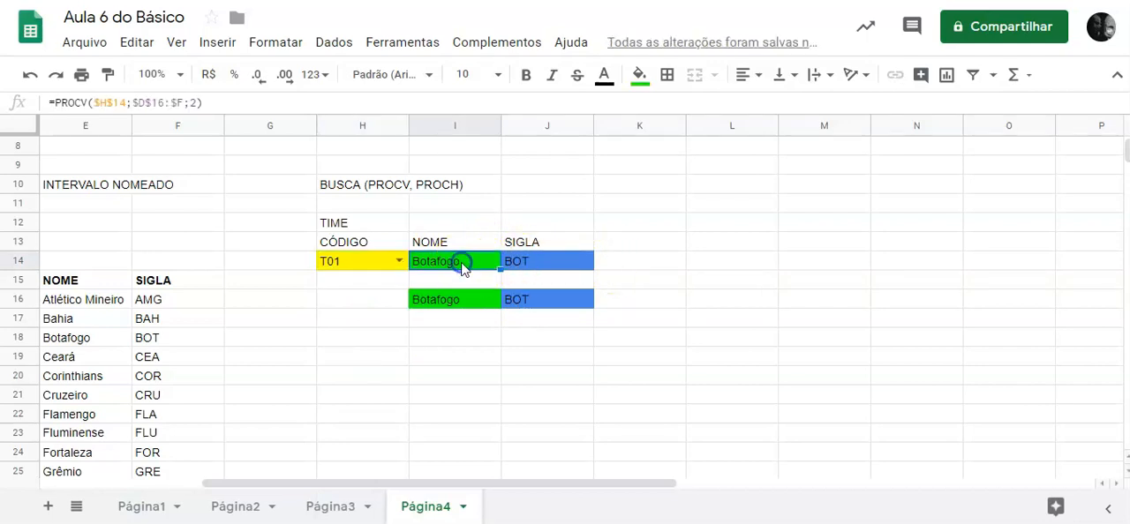
double_click(194, 103)
type("2")
left_click(446, 303)
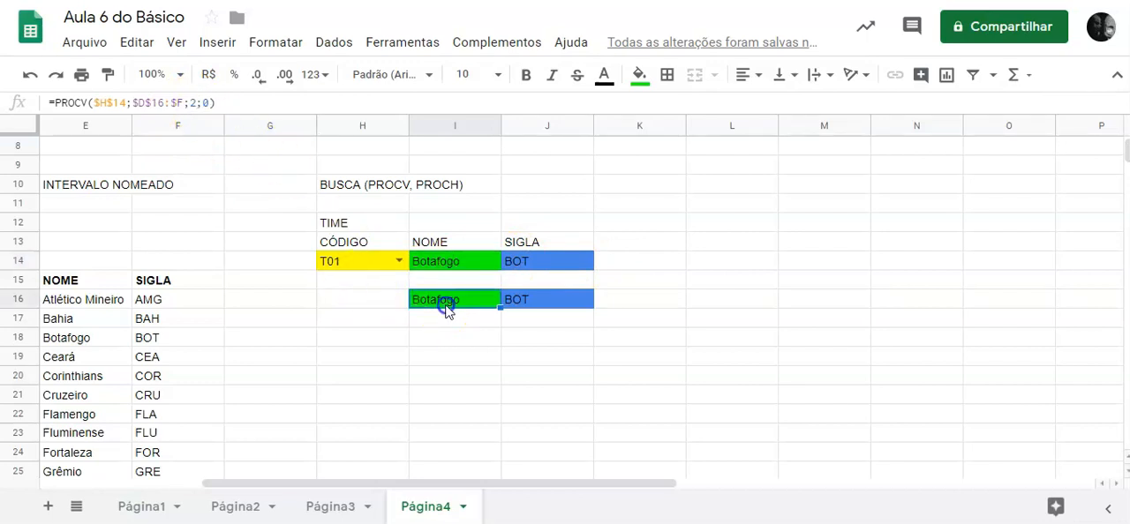
Choose code T03 in H14 and check the exact-match PROCV formula in I16.
left_click(399, 261)
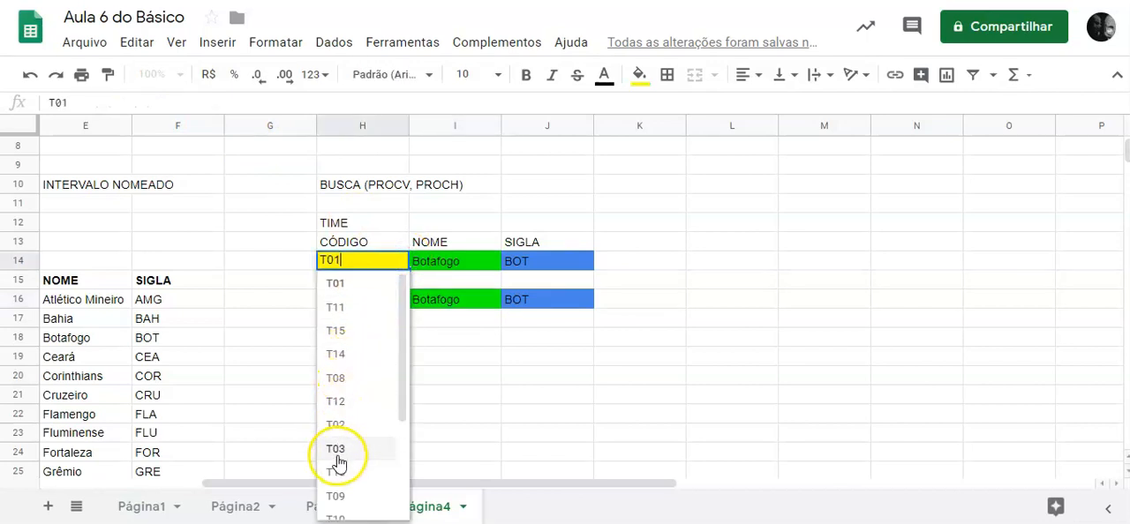
left_click(336, 448)
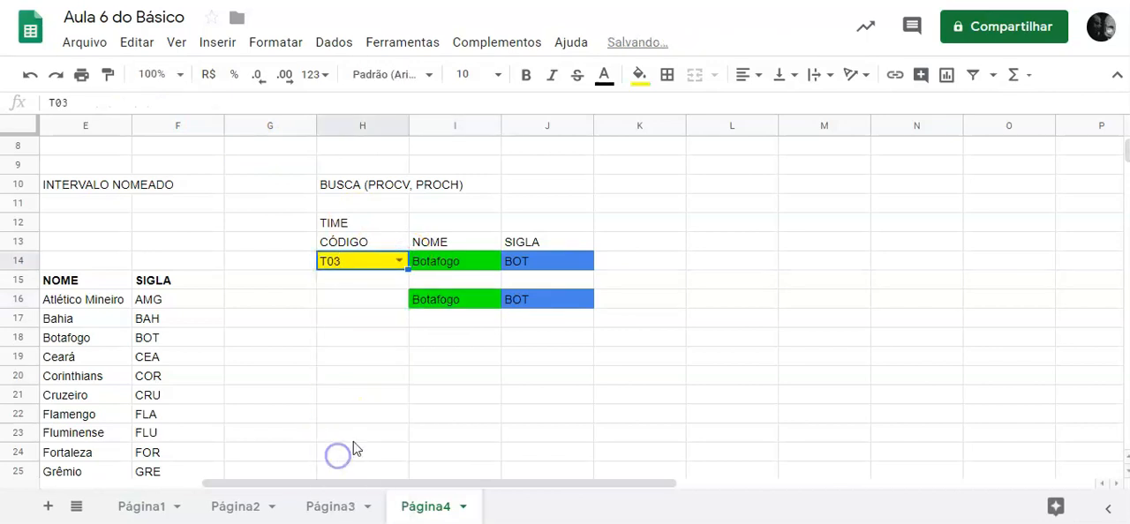
left_click(476, 299)
Test the PROCH lookup by choosing code T03 in G40.
scroll(473, 305, "down", 1)
scroll(473, 309, "down", 6)
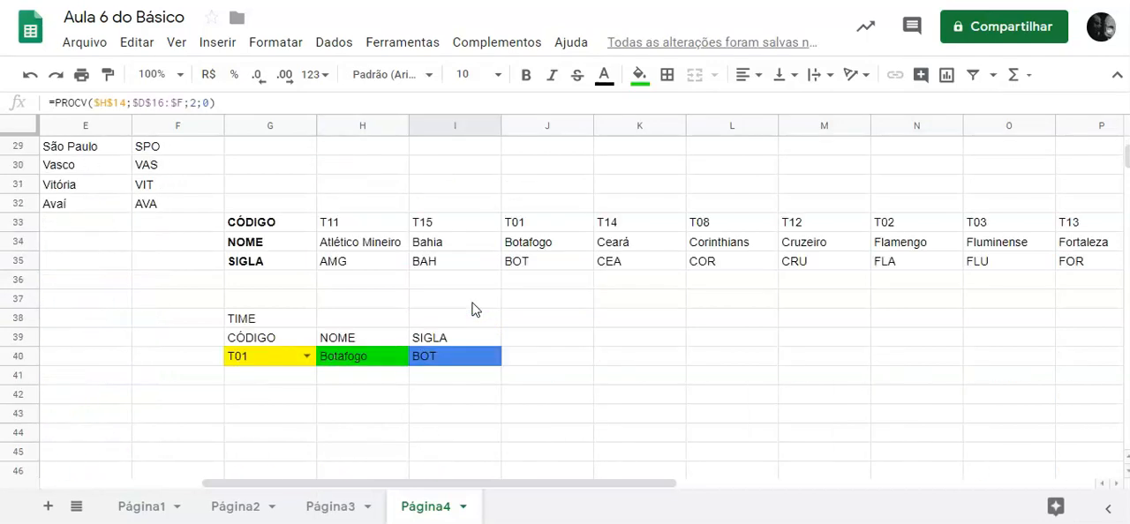
left_click(307, 356)
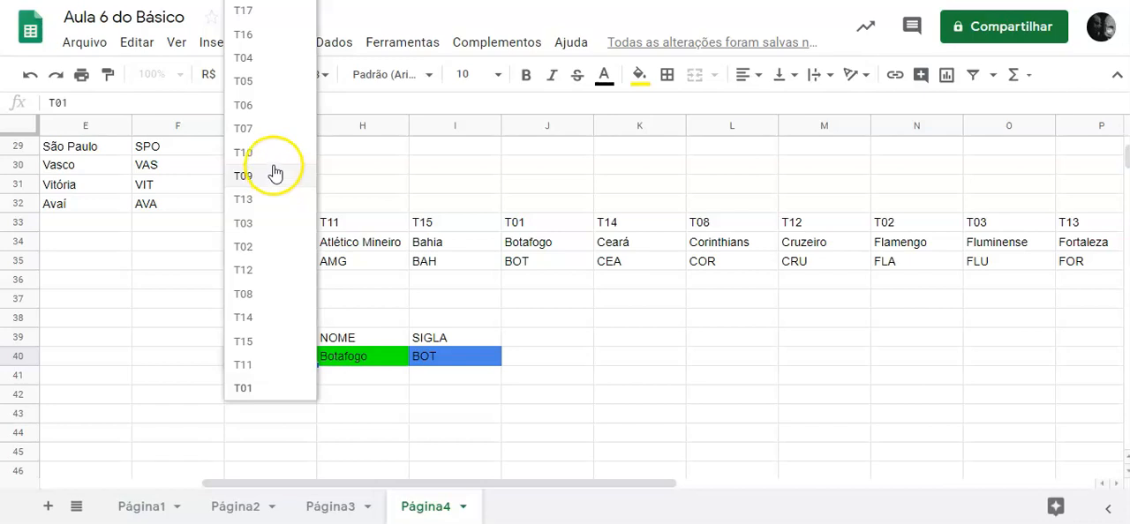
left_click(250, 230)
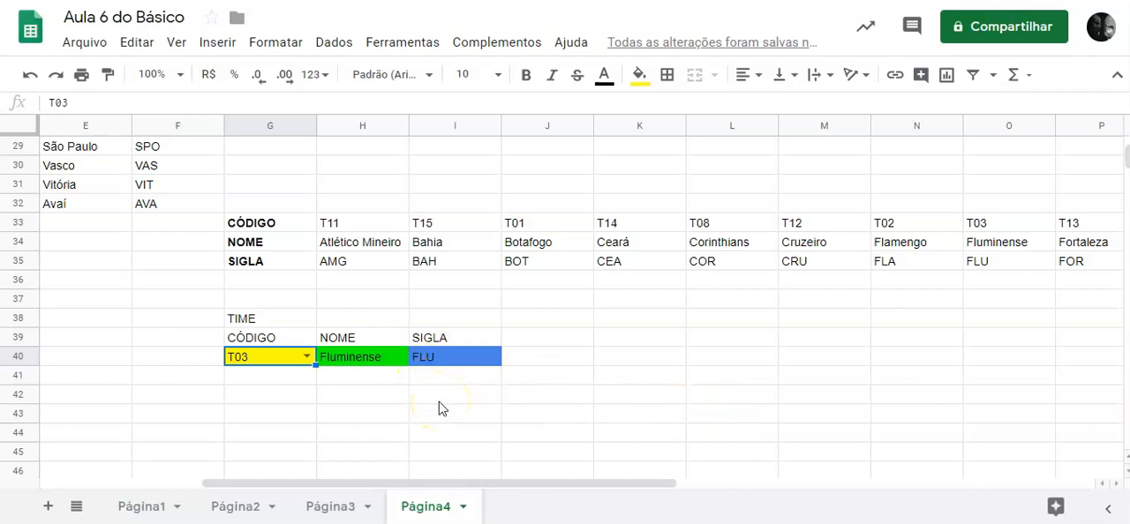
scroll(633, 380, "up", 1)
scroll(633, 380, "up", 1)
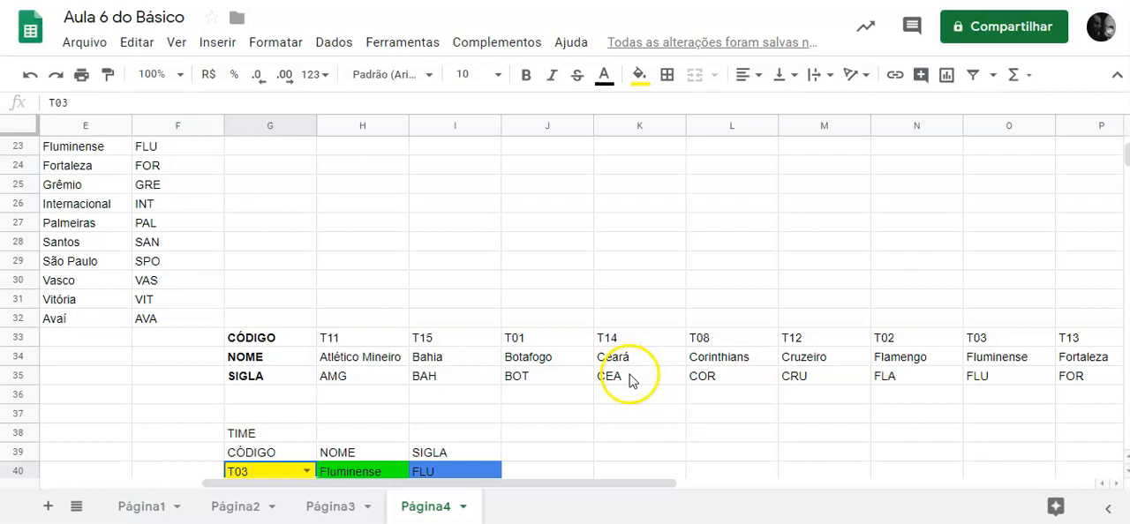
scroll(631, 381, "down", 1)
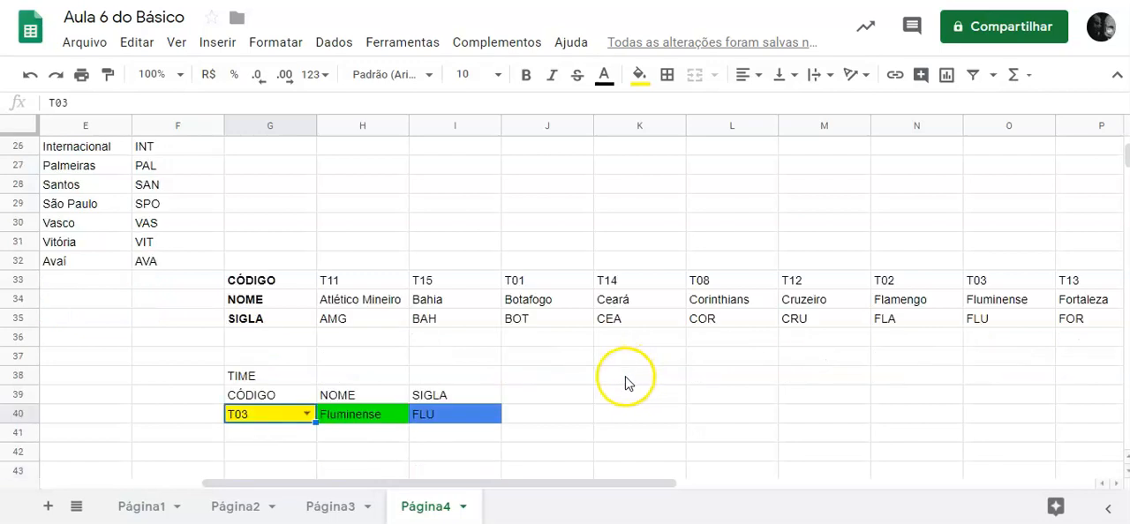
left_click_drag(466, 483, 232, 487)
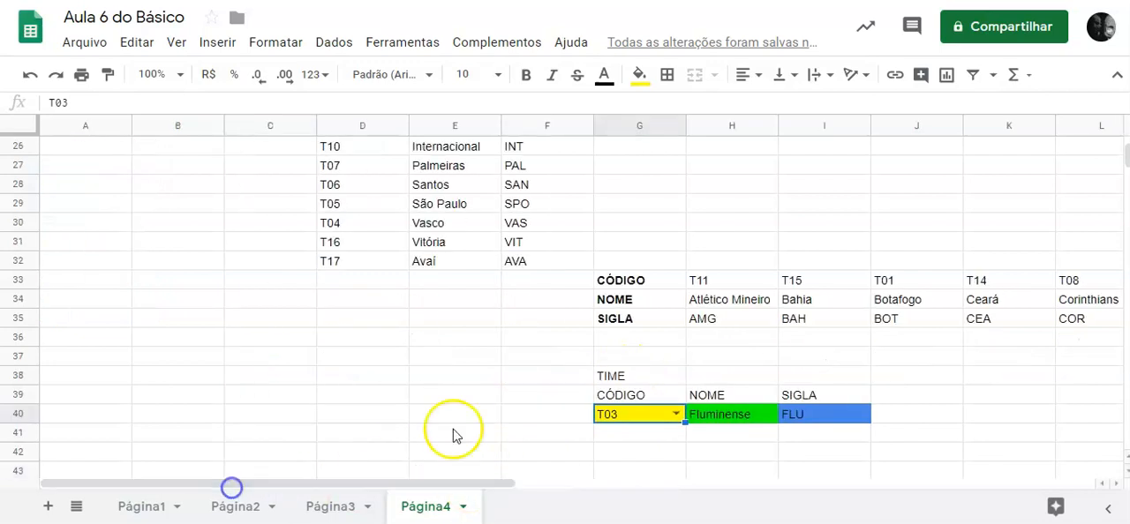
scroll(675, 327, "up", 2)
scroll(673, 326, "down", 2)
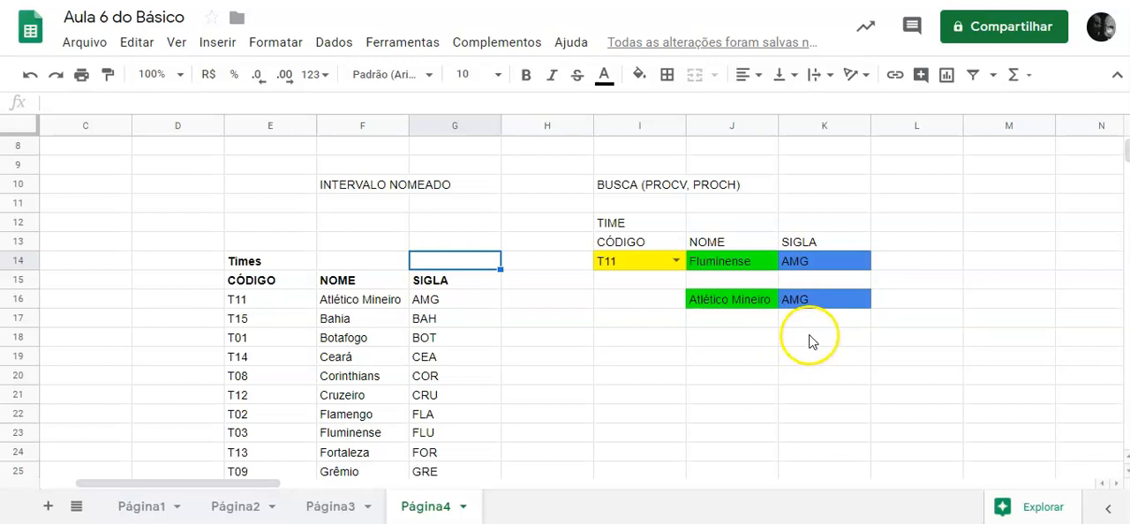
Move the exact-match PROCV formulas from J16:K16 to J14:K14, replacing the formulas there.
left_click(730, 307)
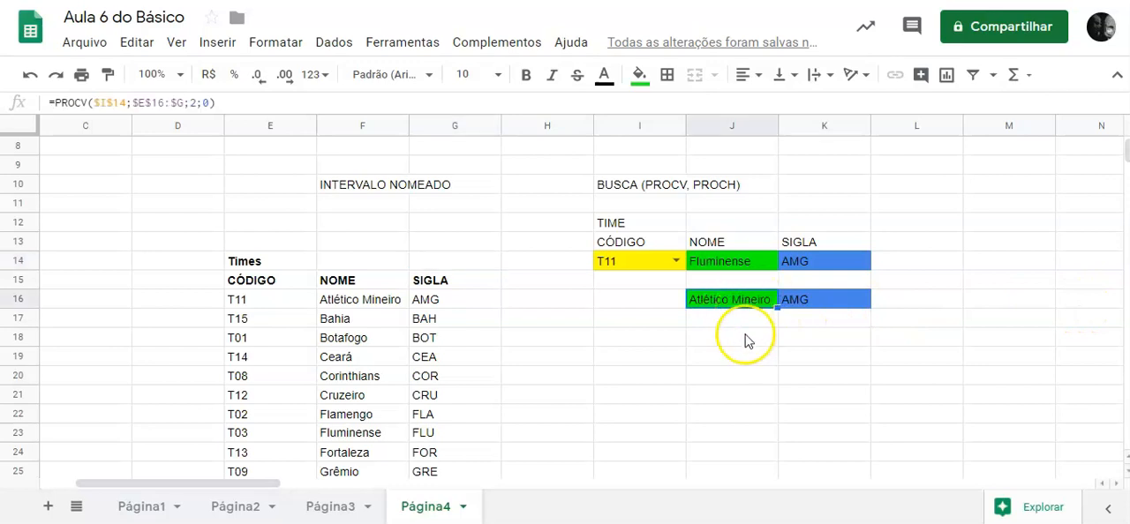
left_click(744, 337)
left_click_drag(744, 302, 821, 269)
key("ctrl+c")
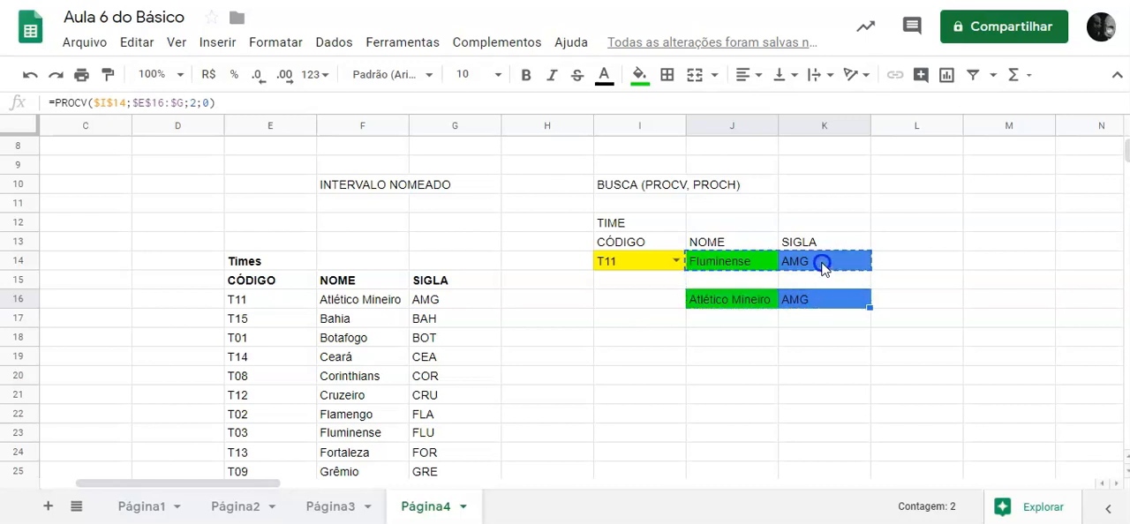
left_click_drag(821, 268, 821, 264)
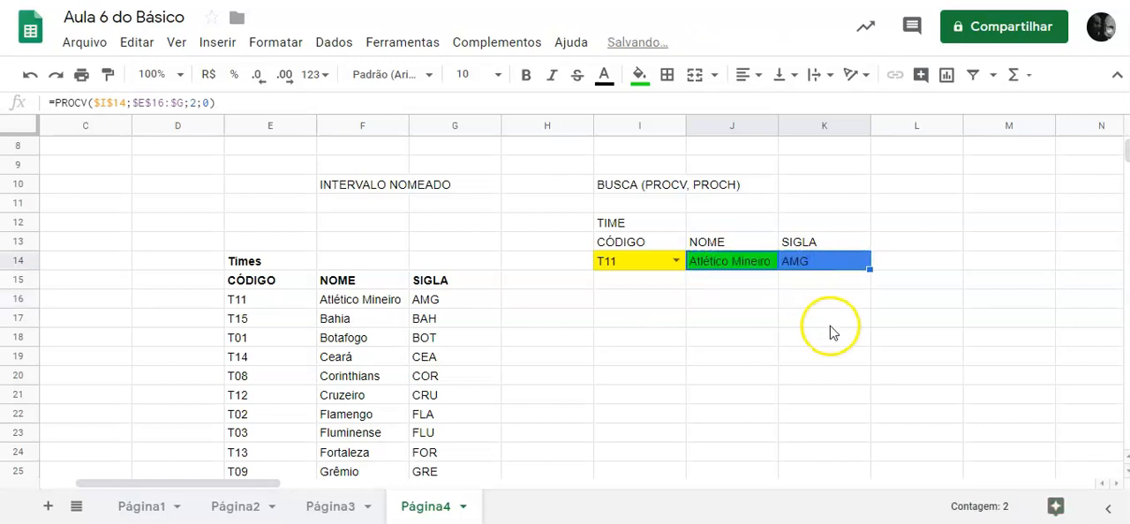
Test the moved PROCV lookup by choosing code T01 and lastly T08 in I14.
left_click(675, 261)
left_click(612, 327)
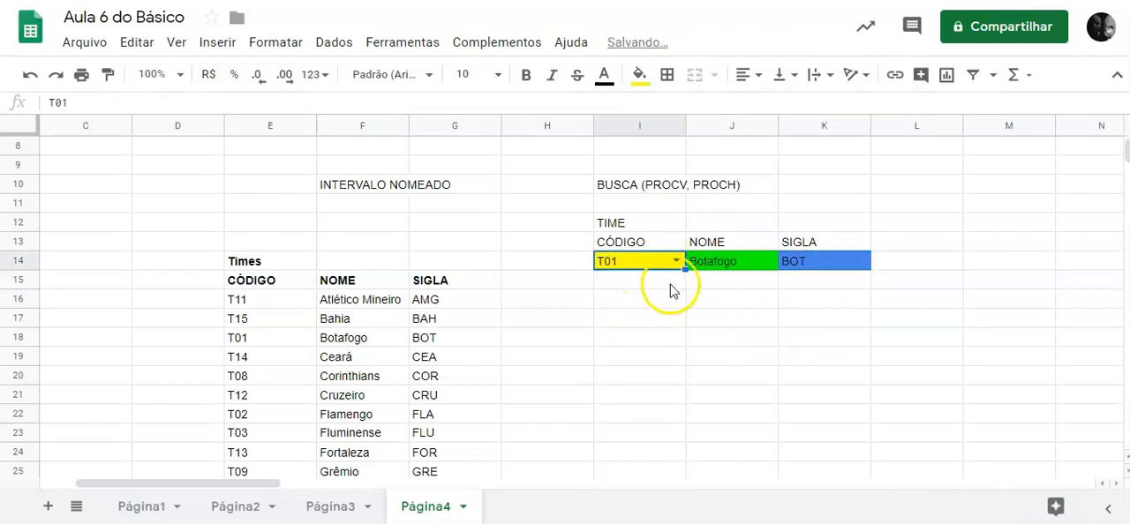
left_click(676, 261)
left_click(611, 378)
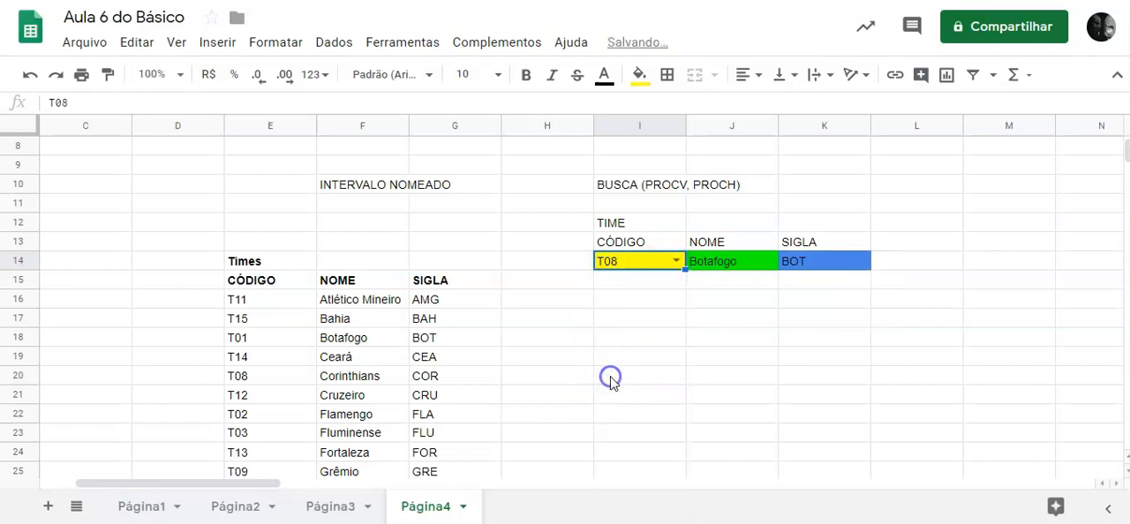
Examine the arguments and highlighted ranges of the PROCV formula in J14 without changing it.
left_click(742, 262)
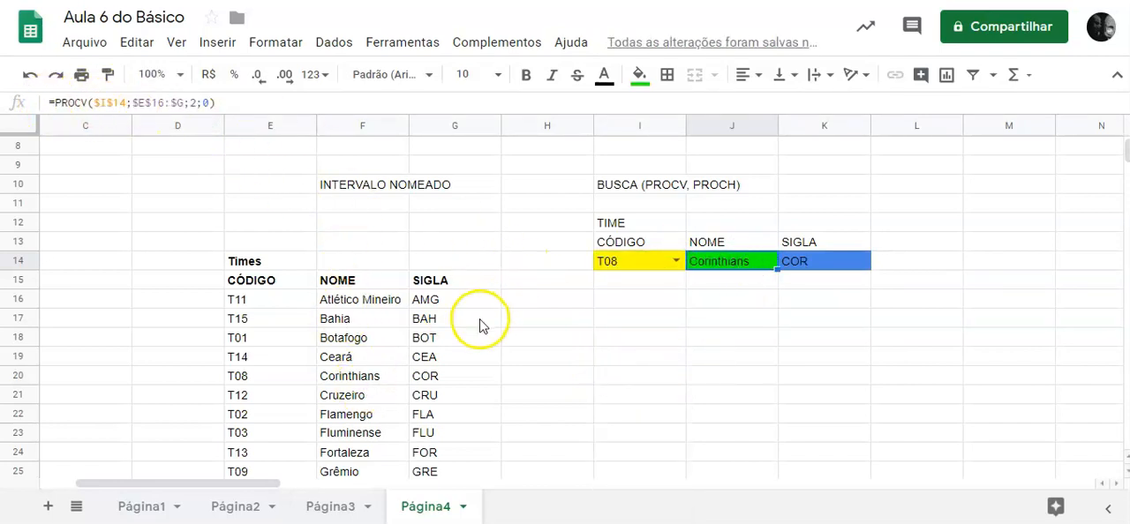
double_click(733, 271)
scroll(401, 344, "down", 1)
scroll(408, 372, "down", 1)
scroll(415, 366, "up", 2)
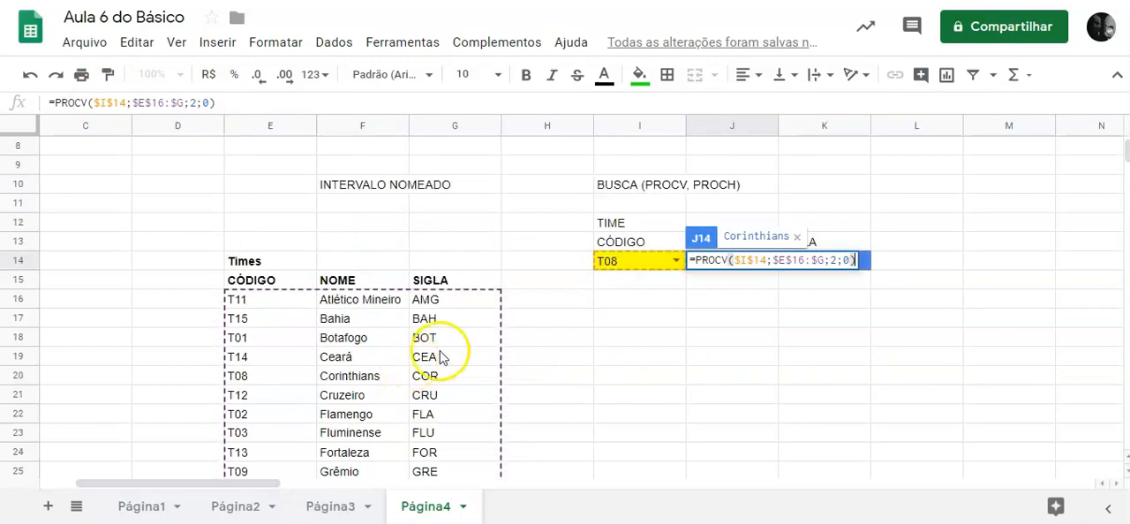
left_click(666, 302)
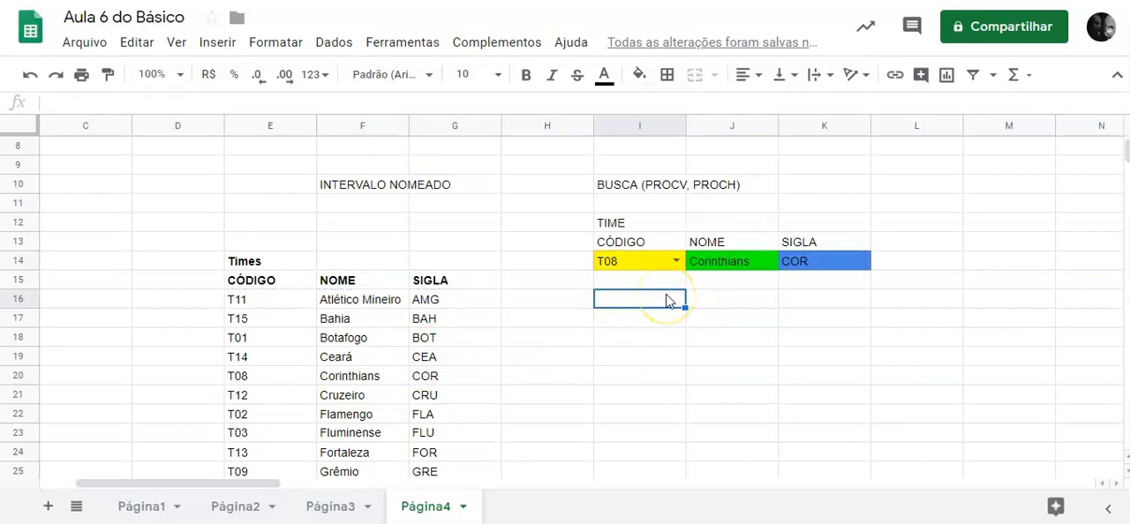
Try to add a named range called "Código do time" for cell I14.
left_click(655, 262)
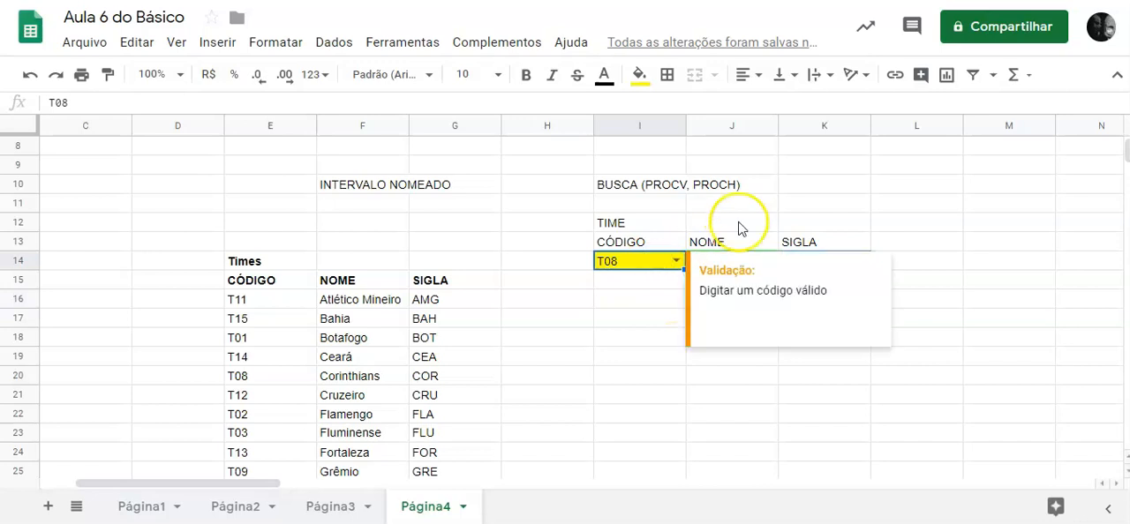
left_click(338, 43)
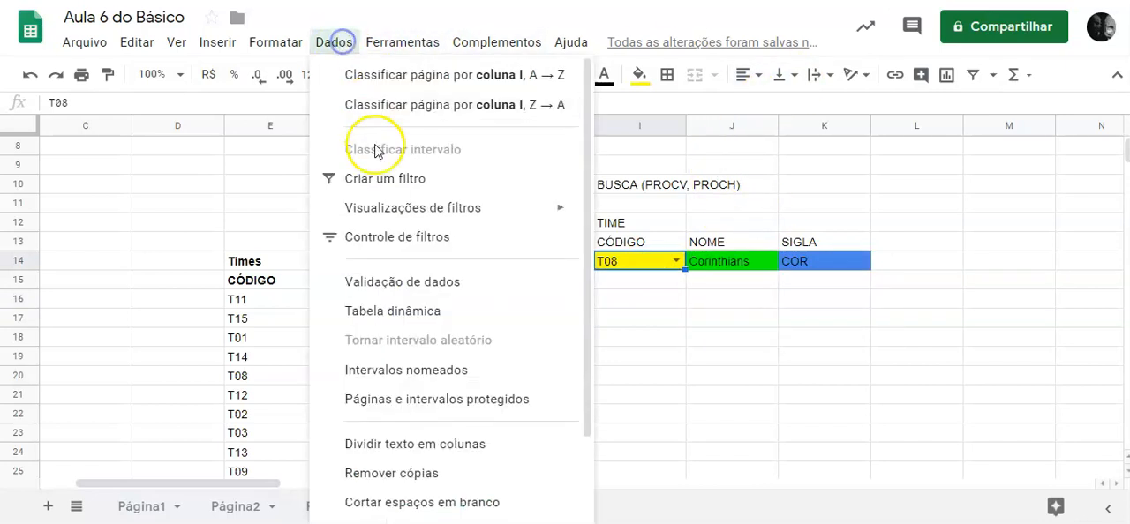
left_click(429, 374)
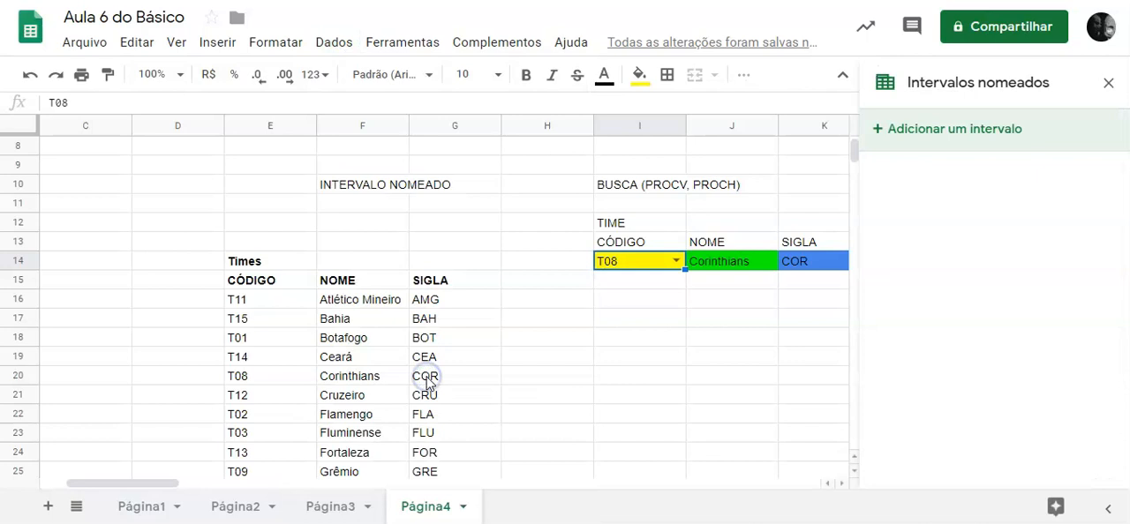
left_click(953, 133)
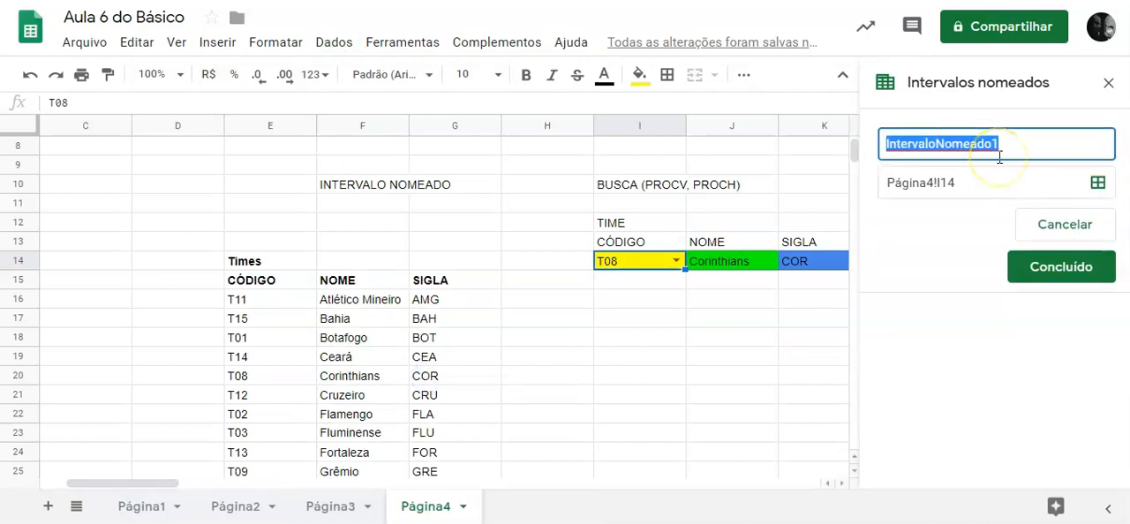
type("Código do time")
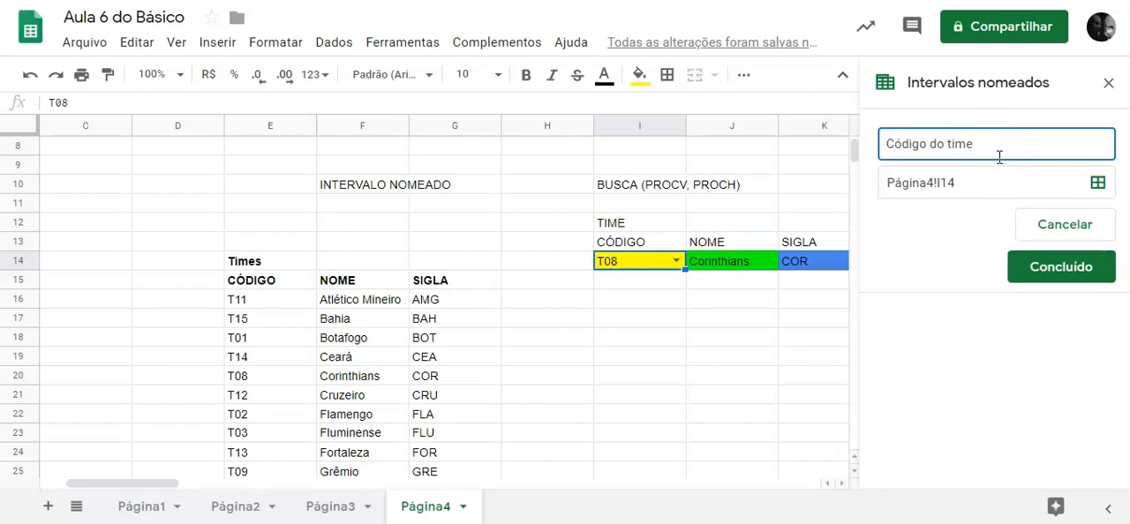
left_click(1065, 266)
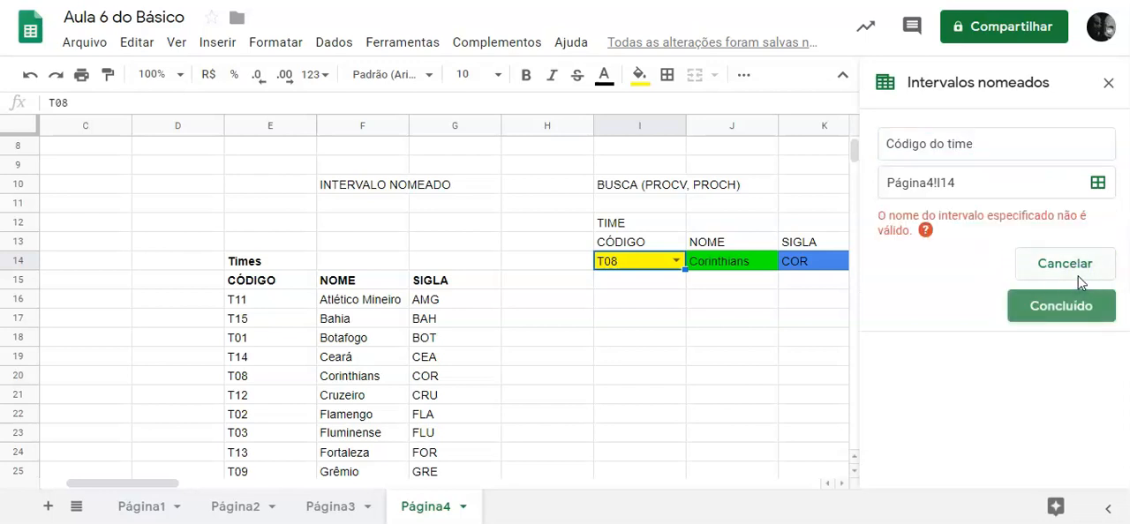
Replace the range name for I14 with CodigoTime and save the named range.
left_click_drag(985, 150, 874, 145)
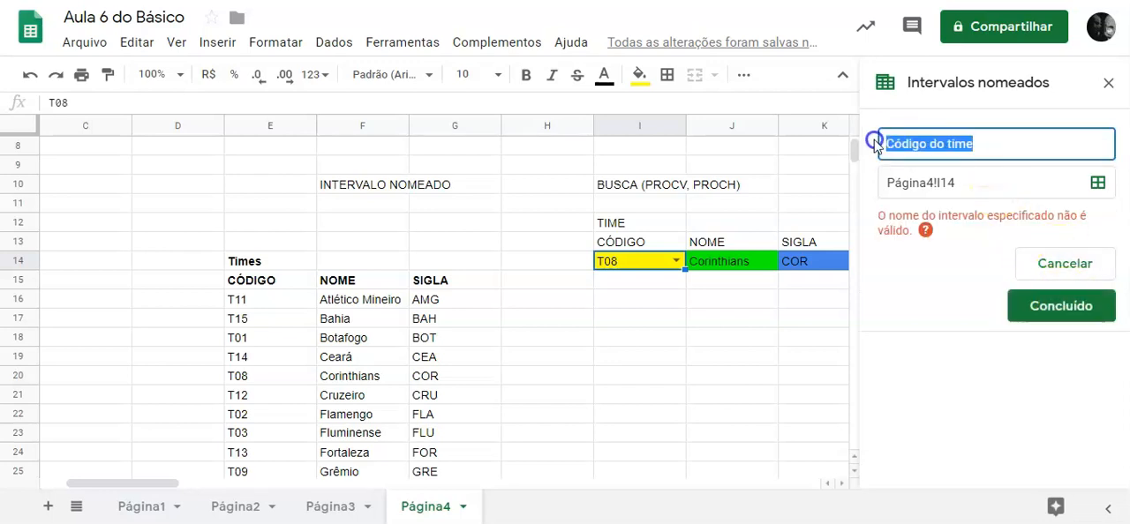
type("Codigo")
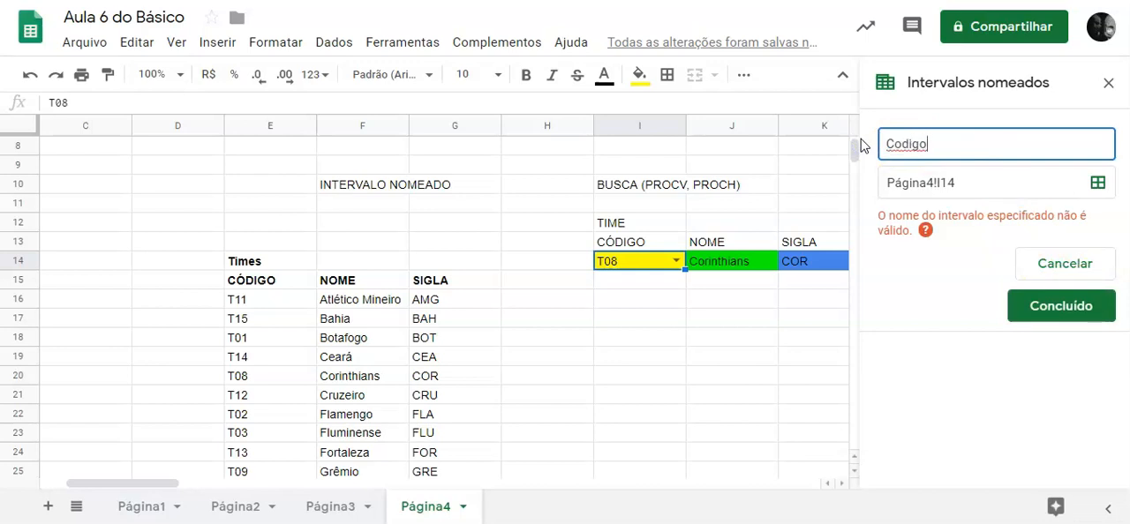
left_click(1072, 305)
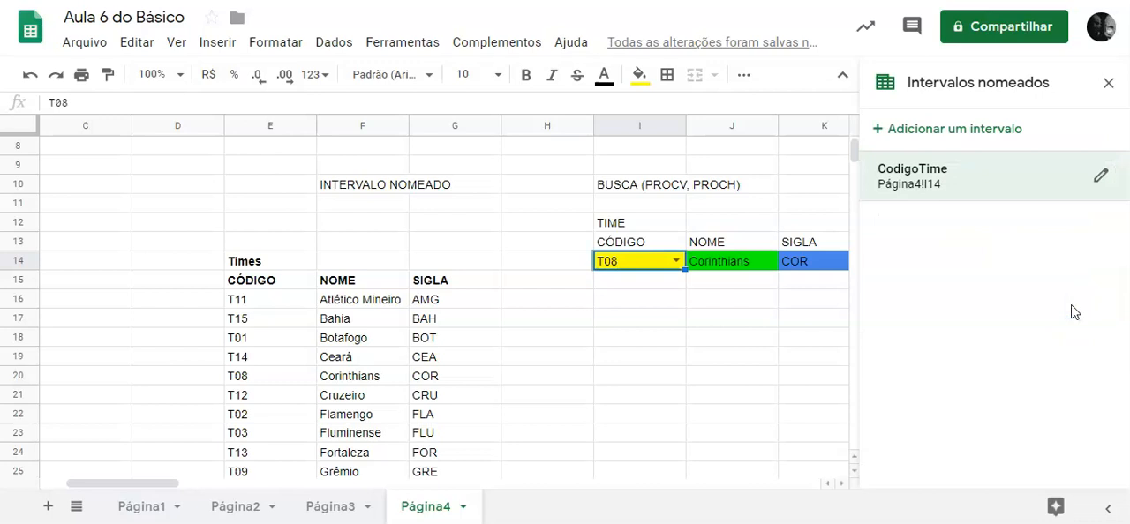
Rename the CodigoTime named range as CódigoTime.
left_click(1101, 175)
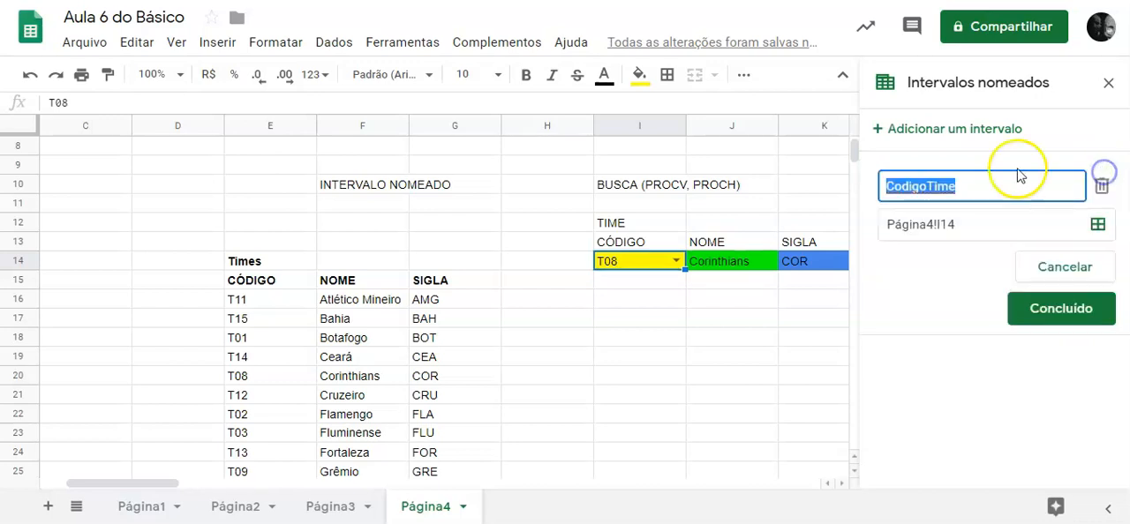
type("CódigoTi")
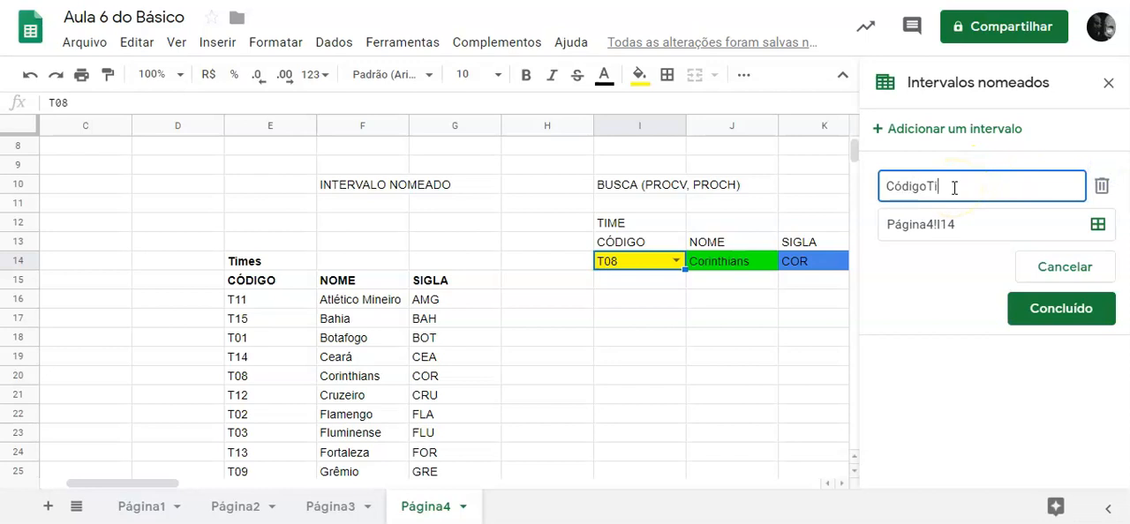
type("me")
left_click(1064, 311)
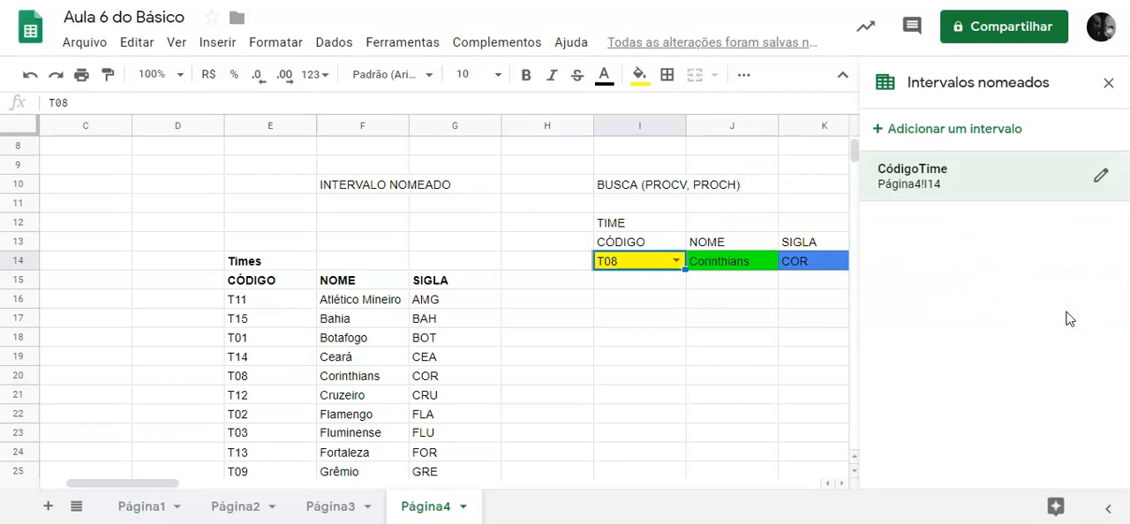
Rename the named range for cell I14 as Código_Time.
left_click(1100, 174)
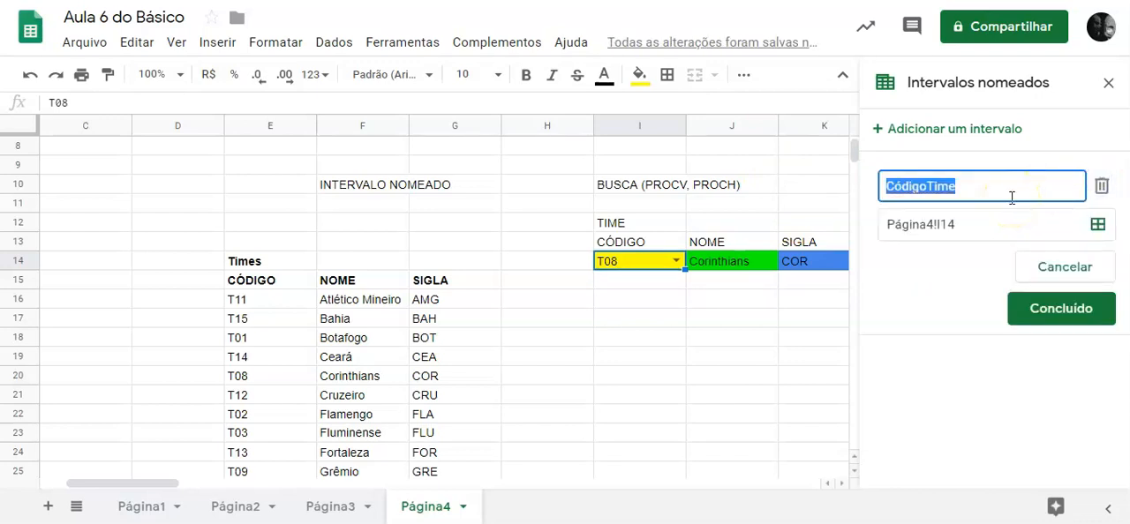
type("C")
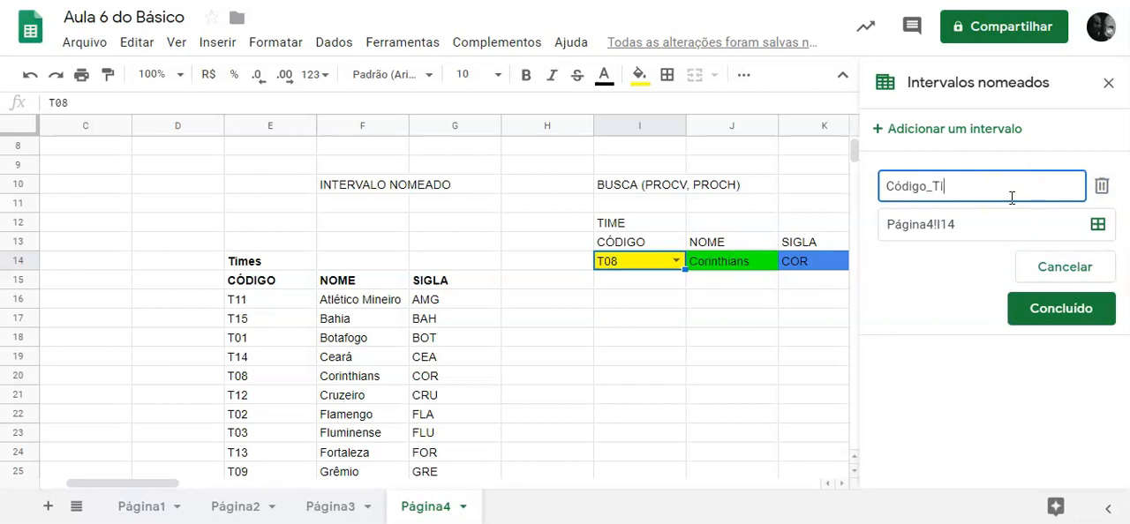
key("Return")
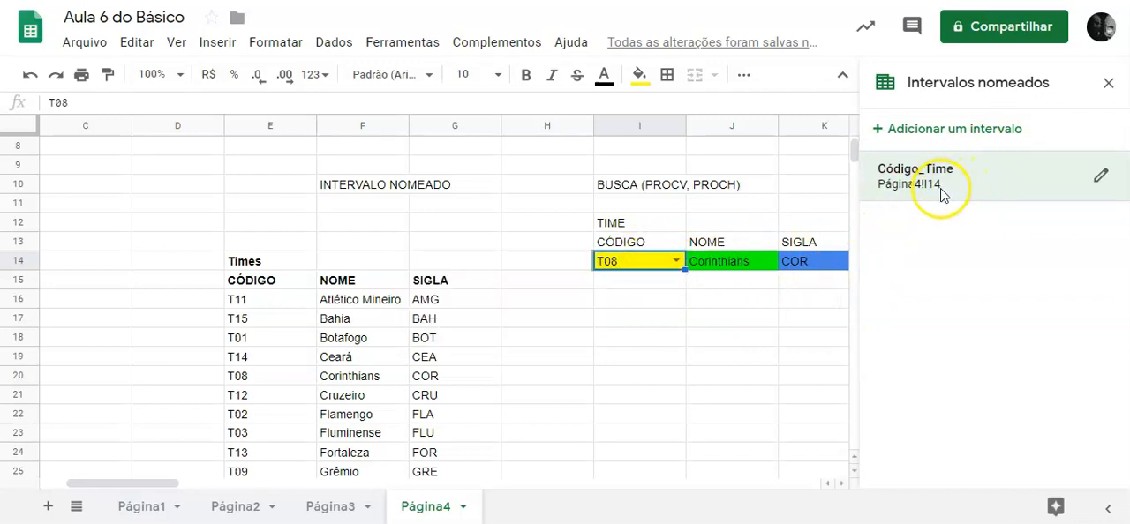
Turn off the validation help text for cell I14 and save the data validation rule.
left_click(650, 300)
left_click(621, 261)
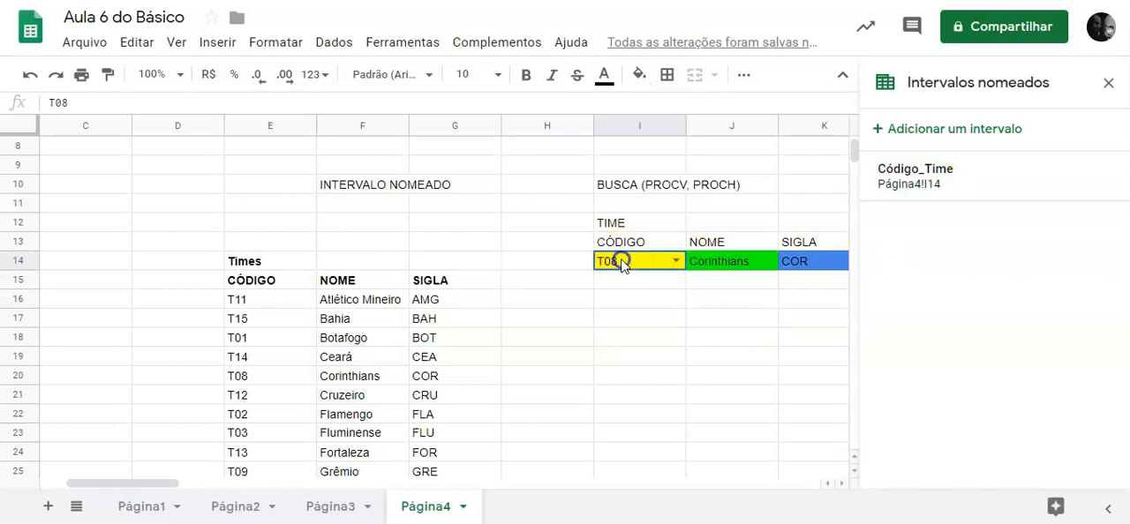
left_click(352, 43)
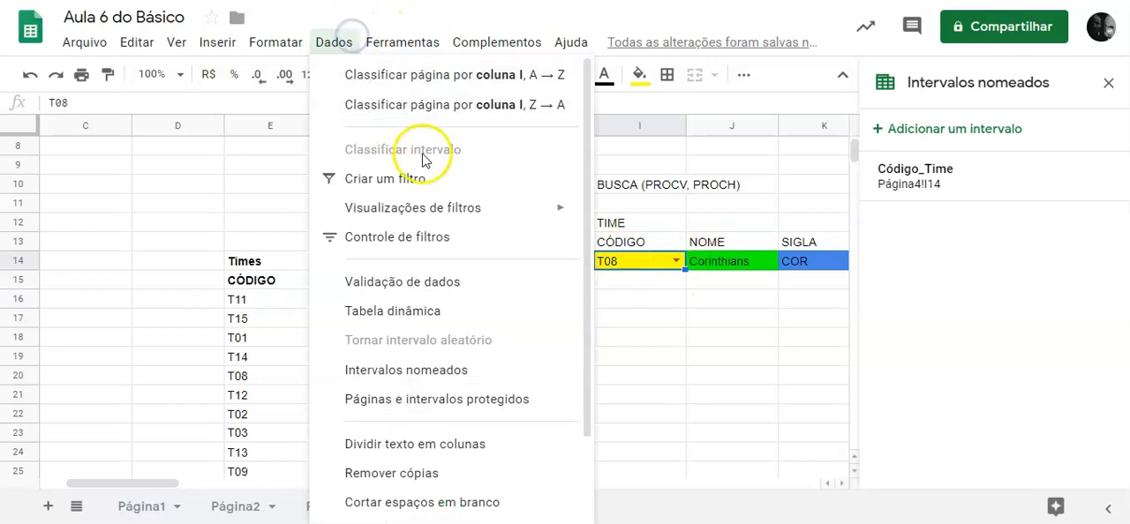
left_click(424, 287)
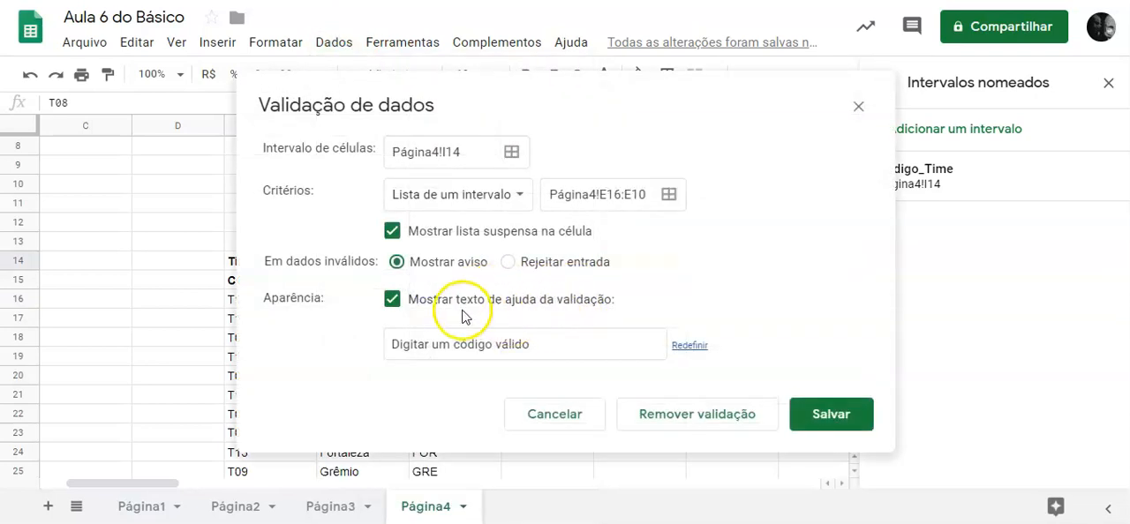
left_click(392, 300)
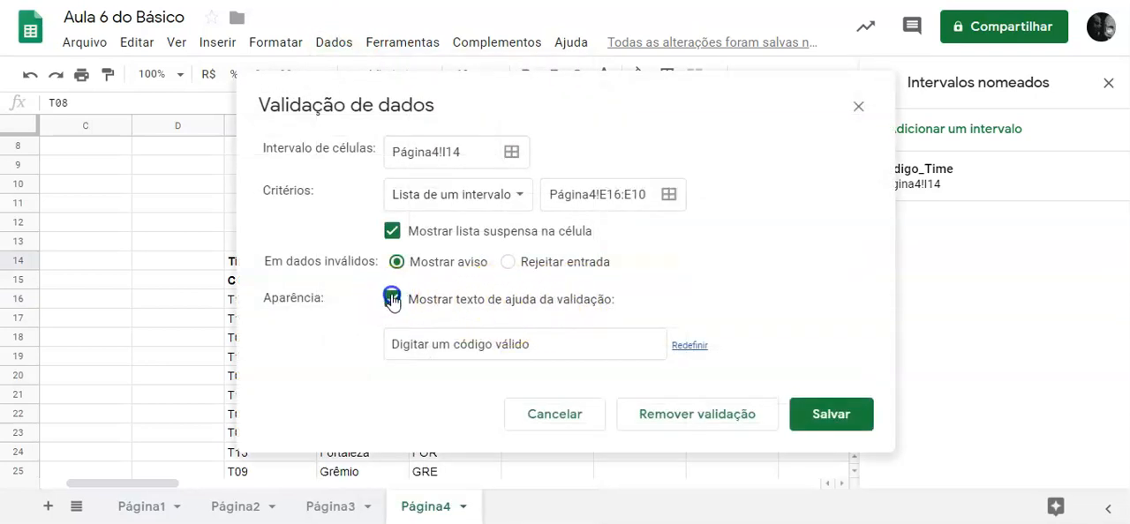
left_click(826, 355)
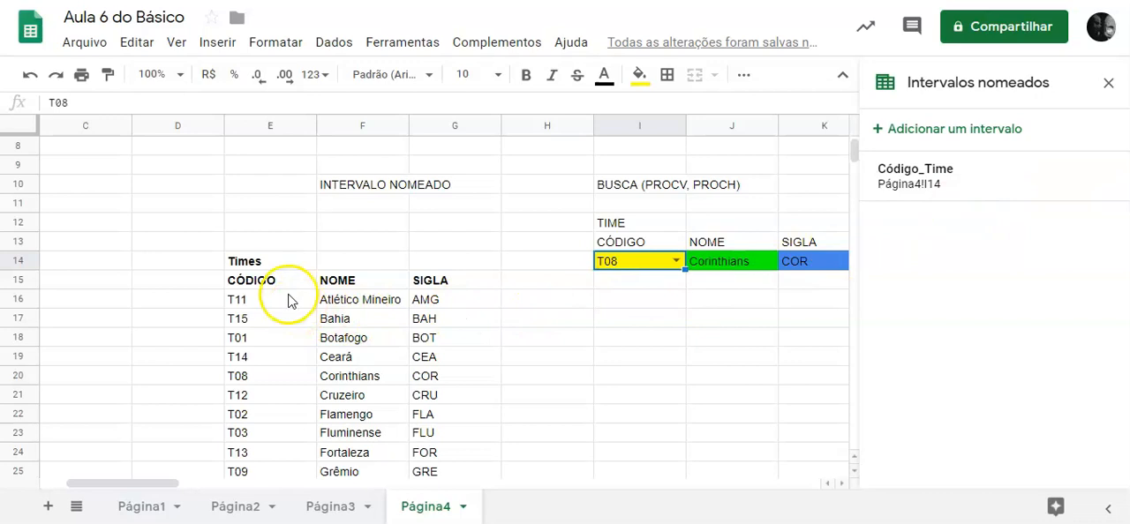
Add a named range called Lista_Times covering Página4!E16:G, from the first team row down through the three team columns.
left_click_drag(287, 300, 442, 314)
left_click(918, 133)
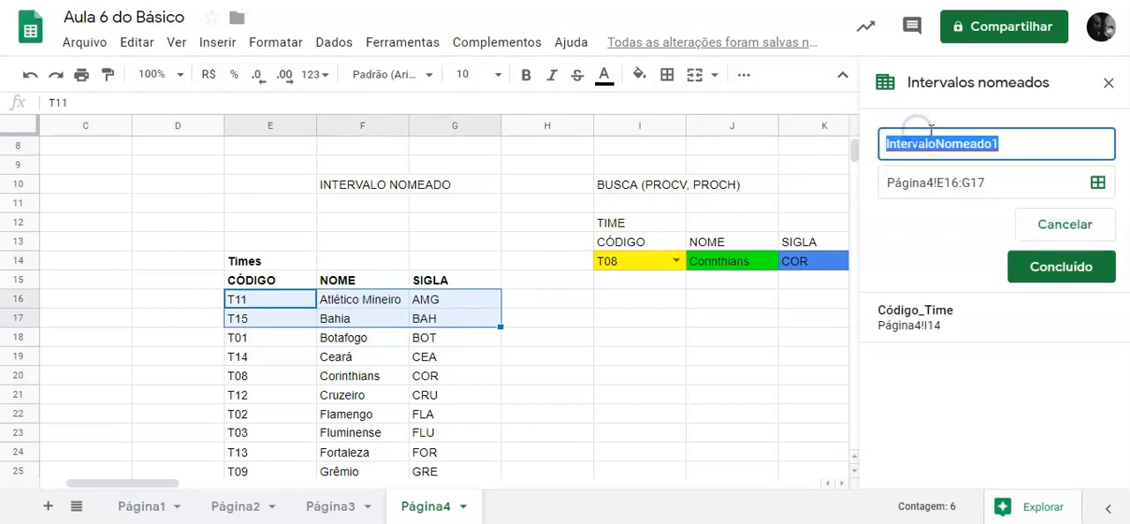
left_click(1010, 188)
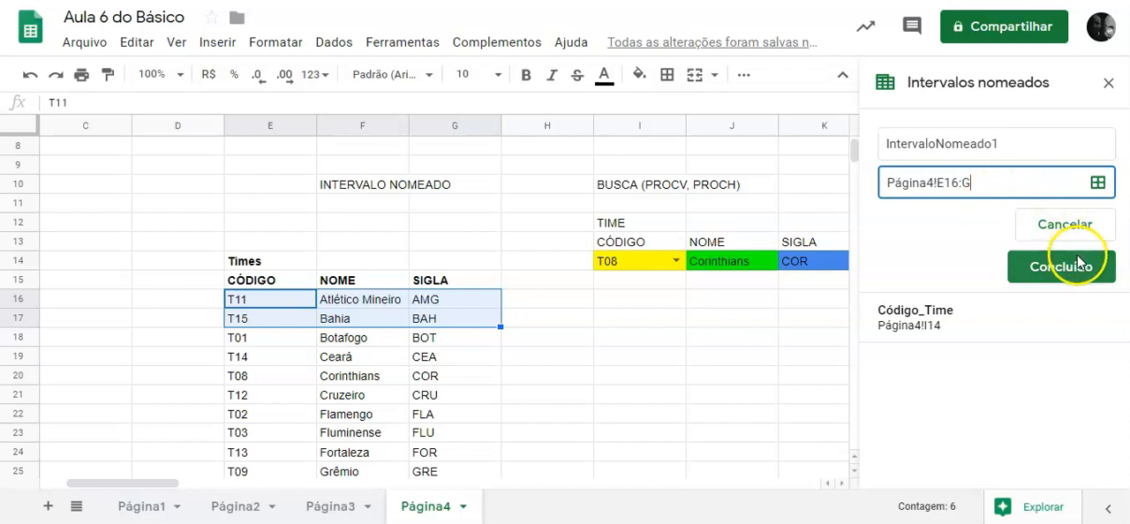
left_click_drag(1010, 141, 866, 144)
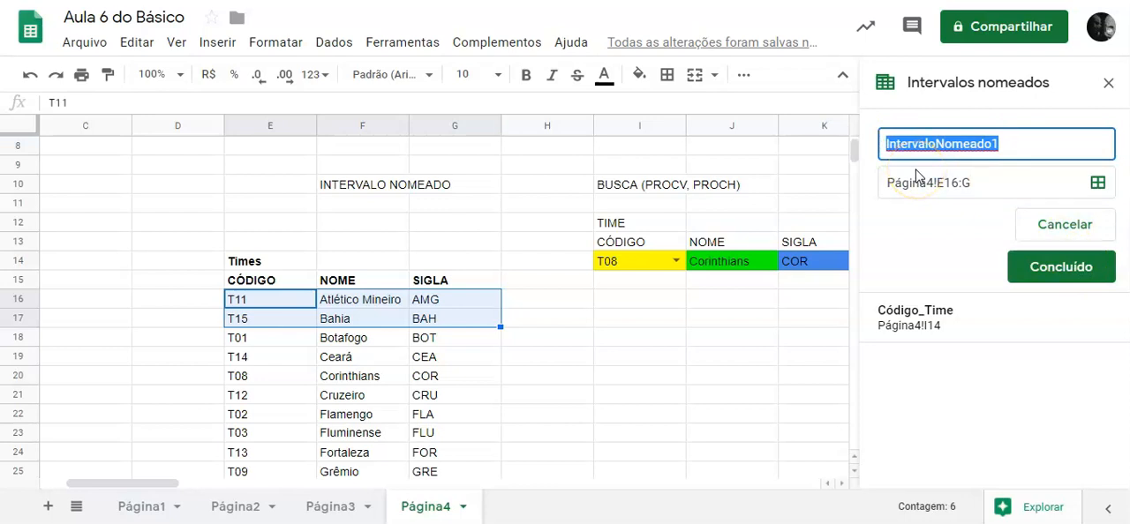
type("Lista_Times_V")
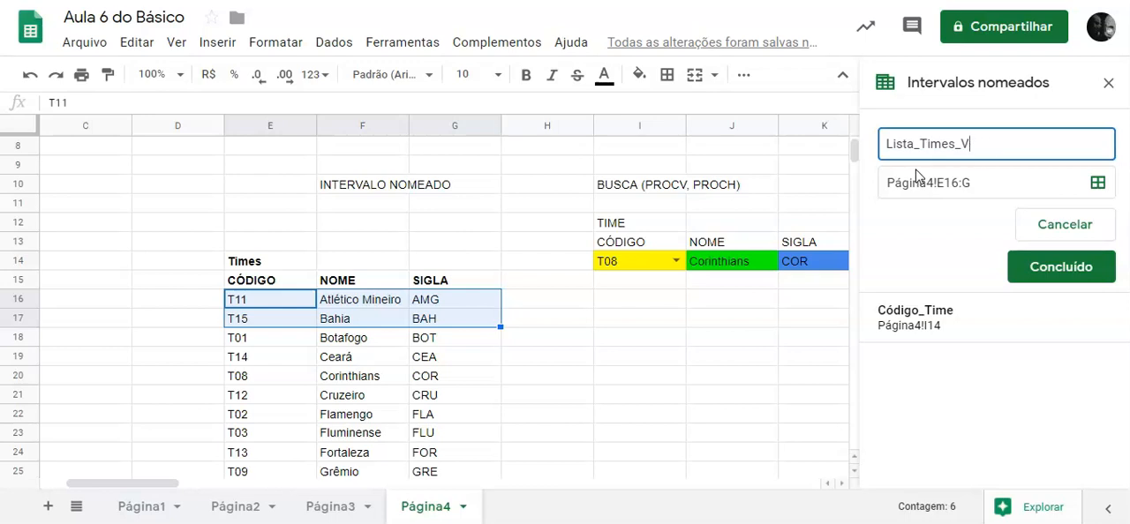
left_click(1068, 268)
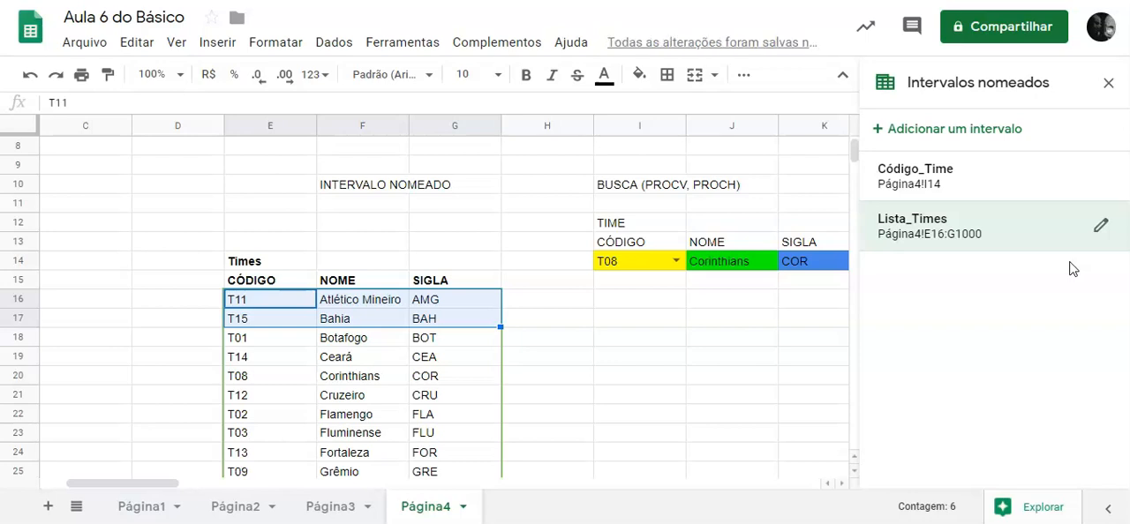
Check which cells the Código_Time and Lista_Times named ranges cover, and close the named ranges list.
left_click(971, 231)
left_click(942, 185)
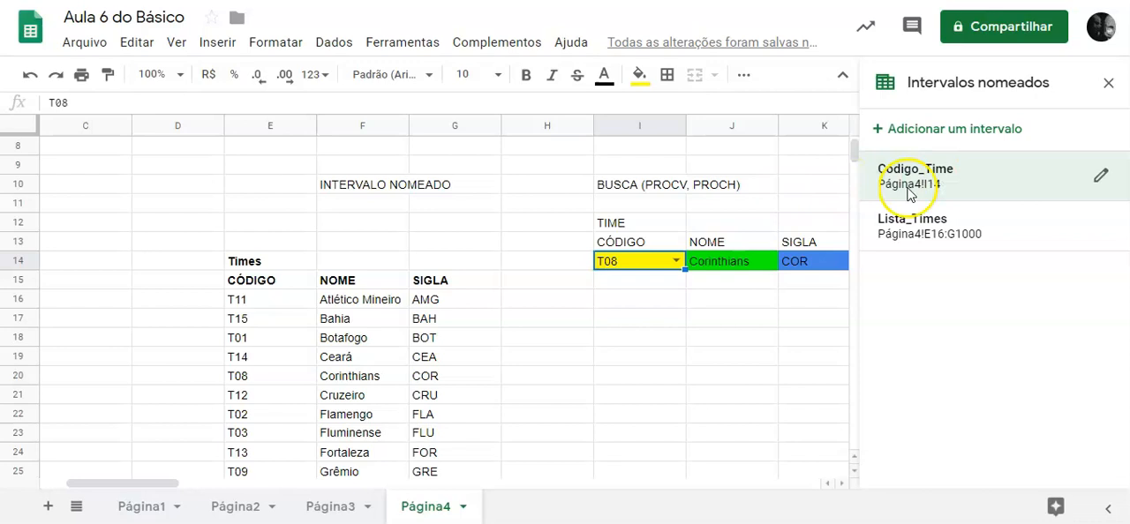
left_click(942, 231)
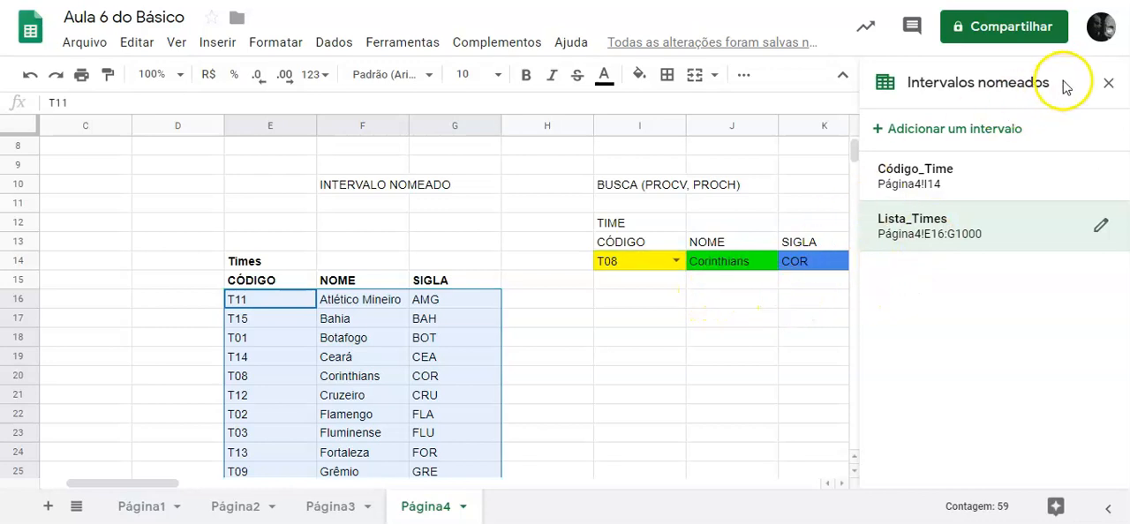
left_click(1107, 85)
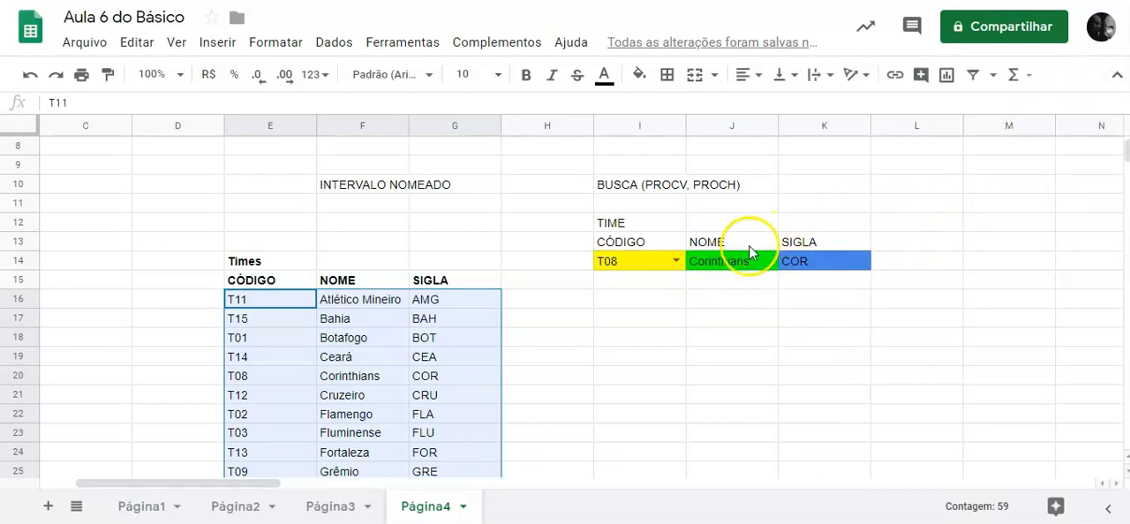
Compare the lookup formulas in J14 and K14 without changing them.
left_click(726, 261)
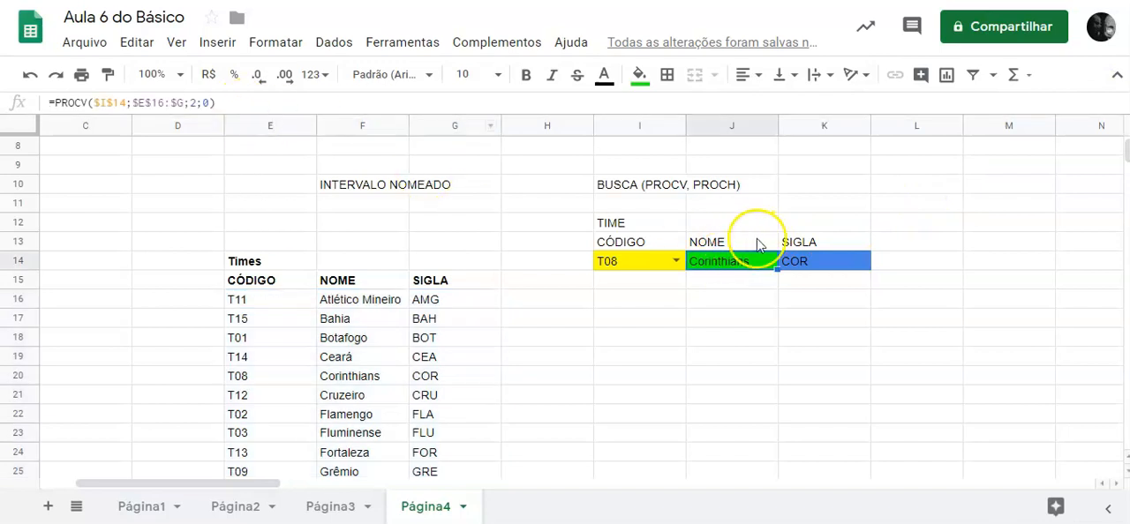
left_click(843, 261)
left_click(731, 262)
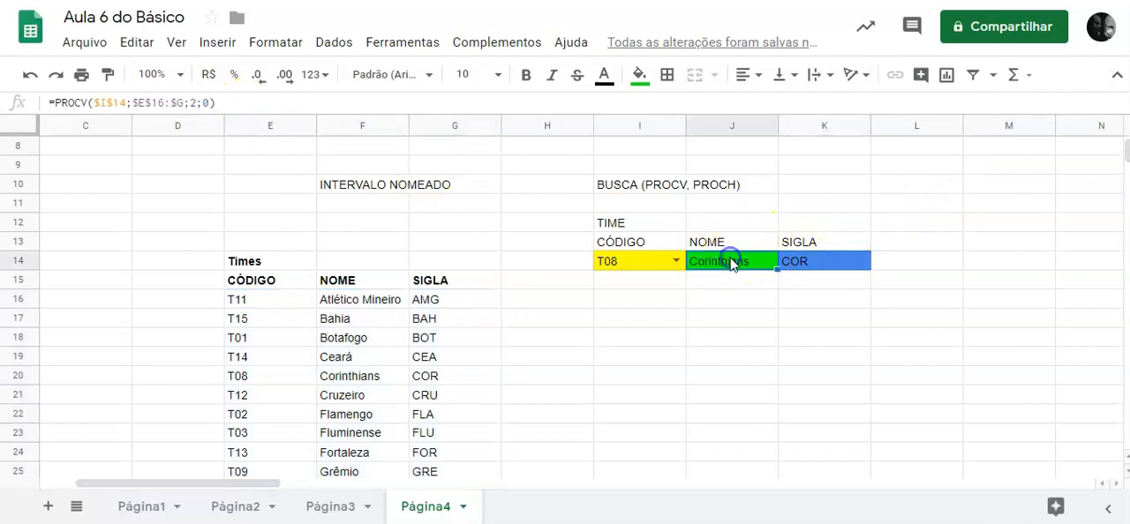
left_click(808, 263)
left_click(732, 263)
left_click(822, 263)
left_click(737, 260)
left_click_drag(183, 103, 132, 104)
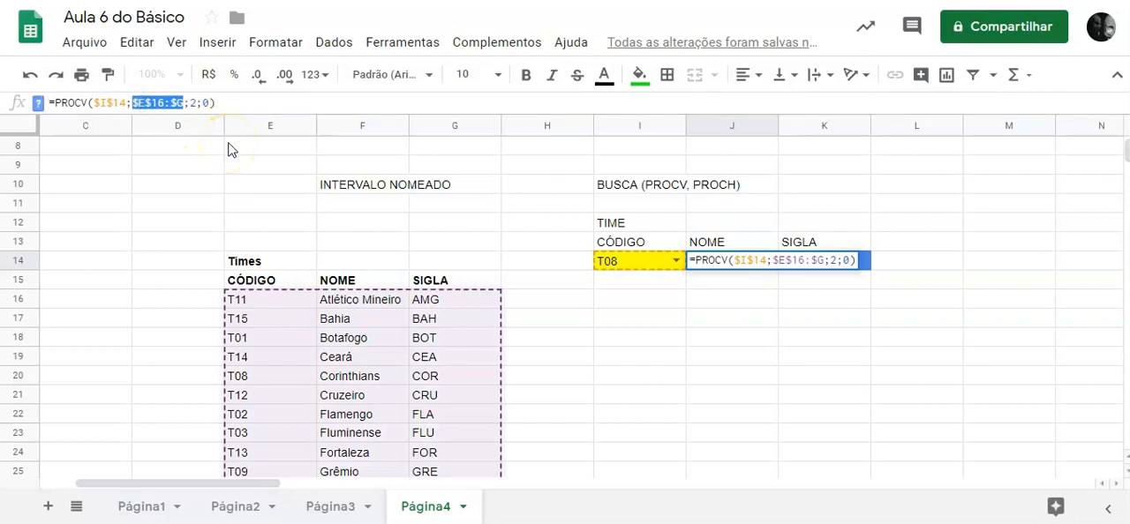
type("T")
type("ime")
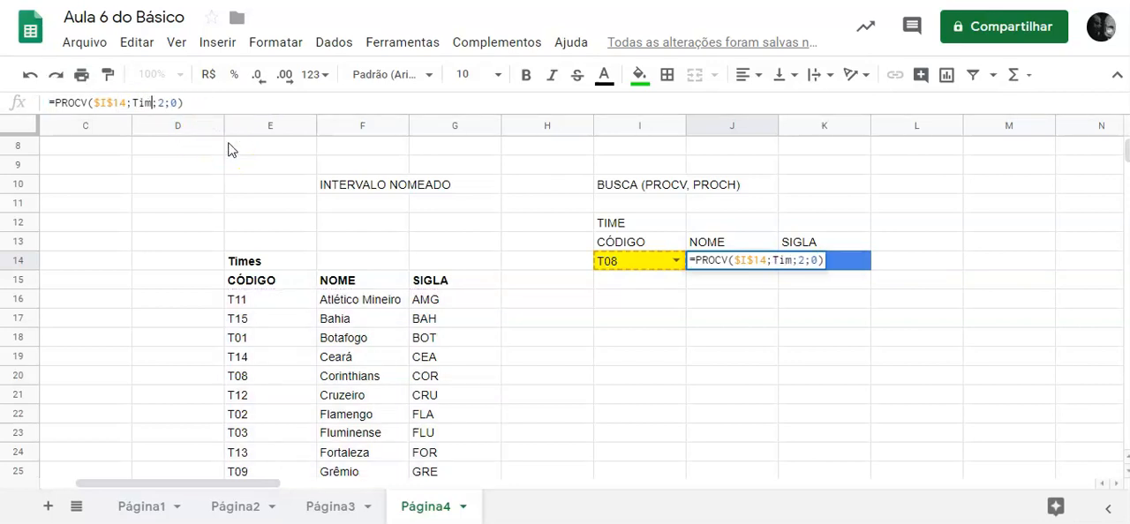
key("BackSpace")
key("BackSpace")
key("BackSpace")
key("BackSpace")
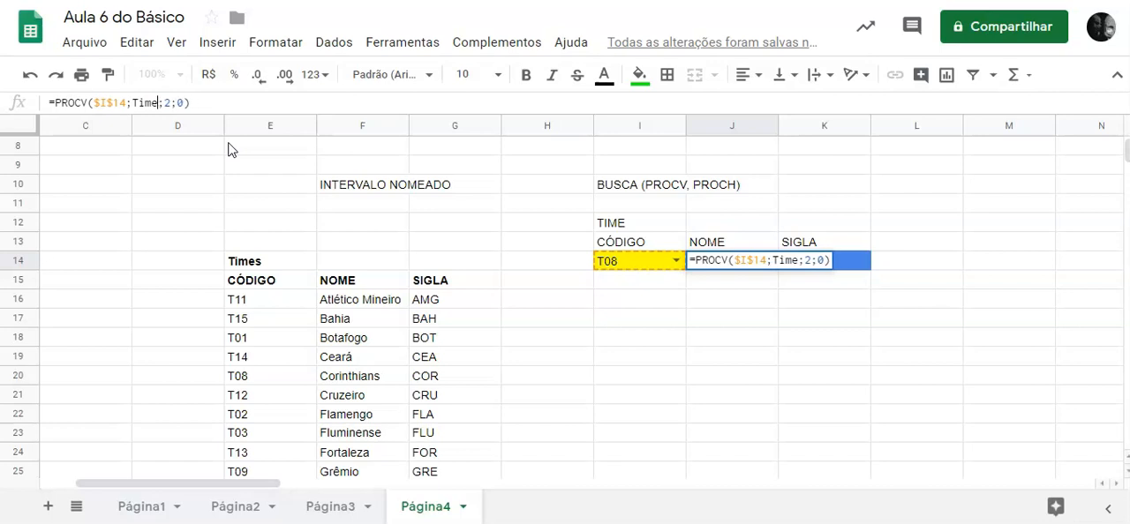
key("Escape")
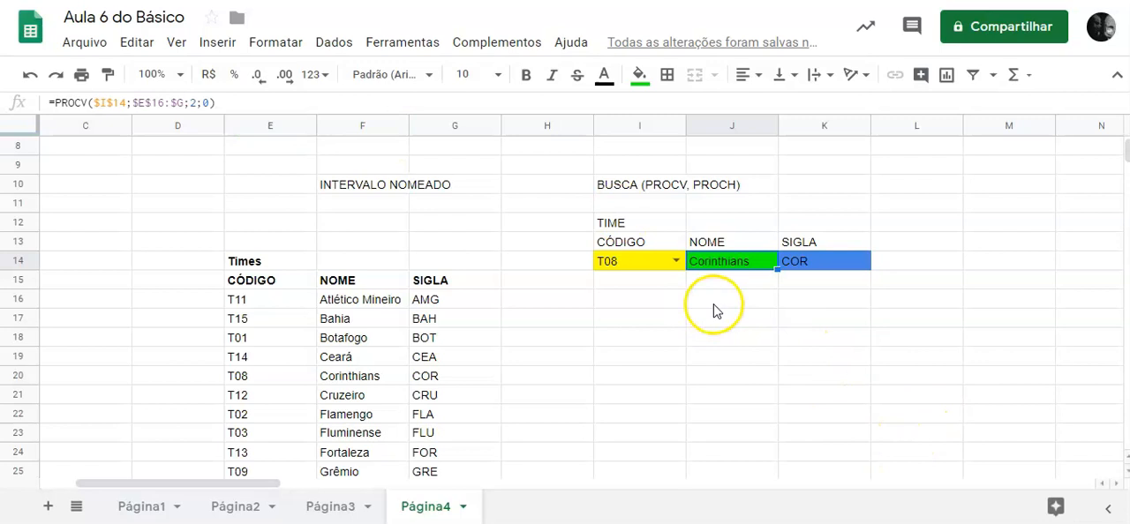
Copy the green and blue cell formatting of J14:K14 onto J16:K16.
left_click_drag(746, 271, 827, 263)
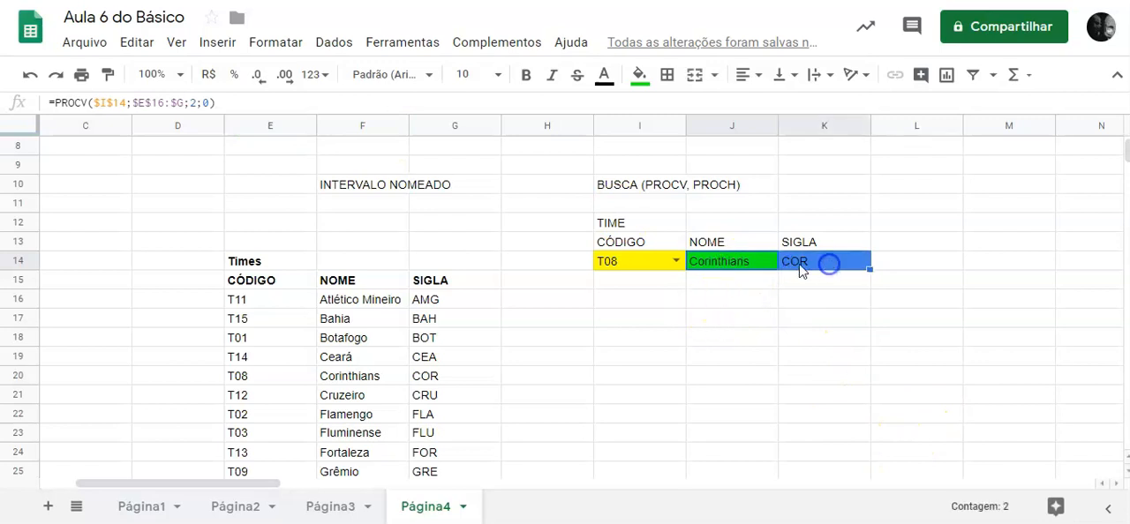
left_click(108, 74)
left_click(720, 301)
left_click(797, 338)
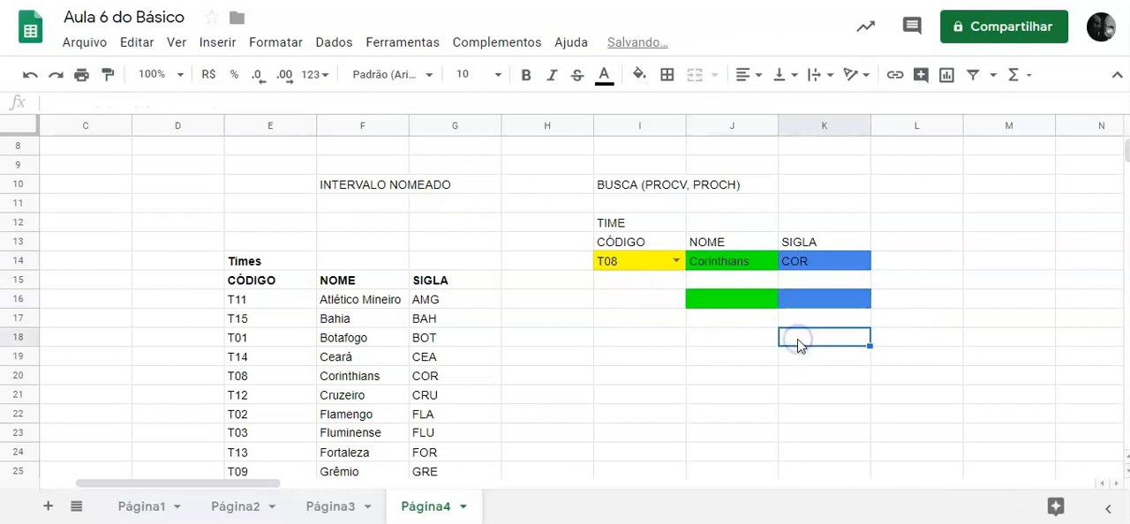
Enter a PROCV formula in J16 with I14 as its first argument.
left_click(742, 308)
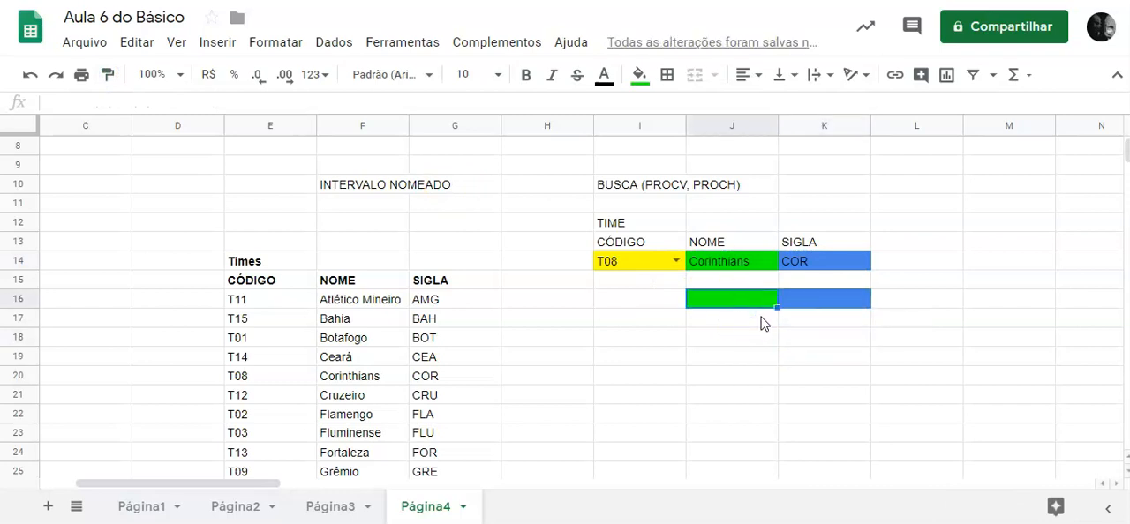
type("=")
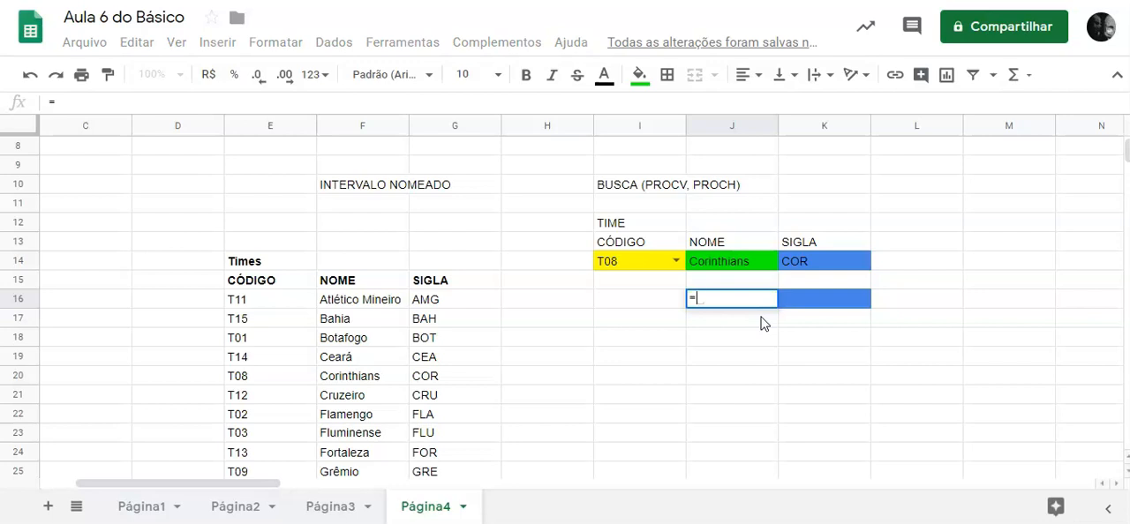
type("procv(")
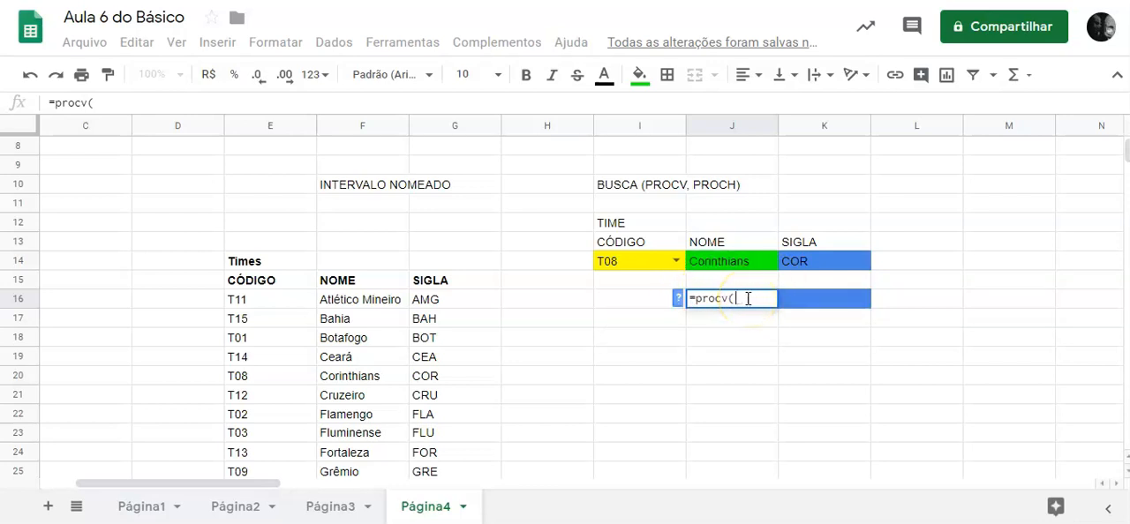
type("i14")
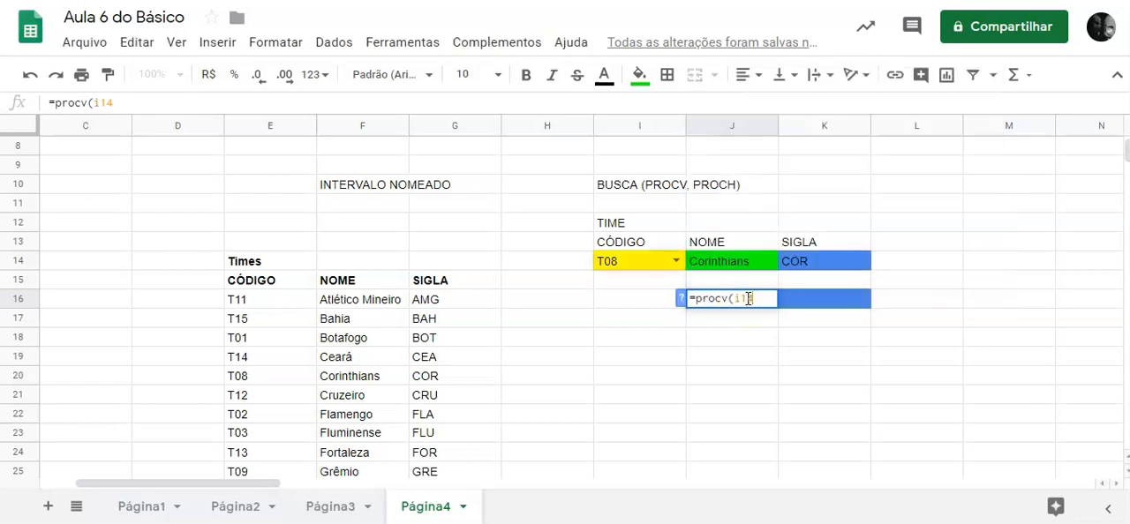
left_click(647, 262)
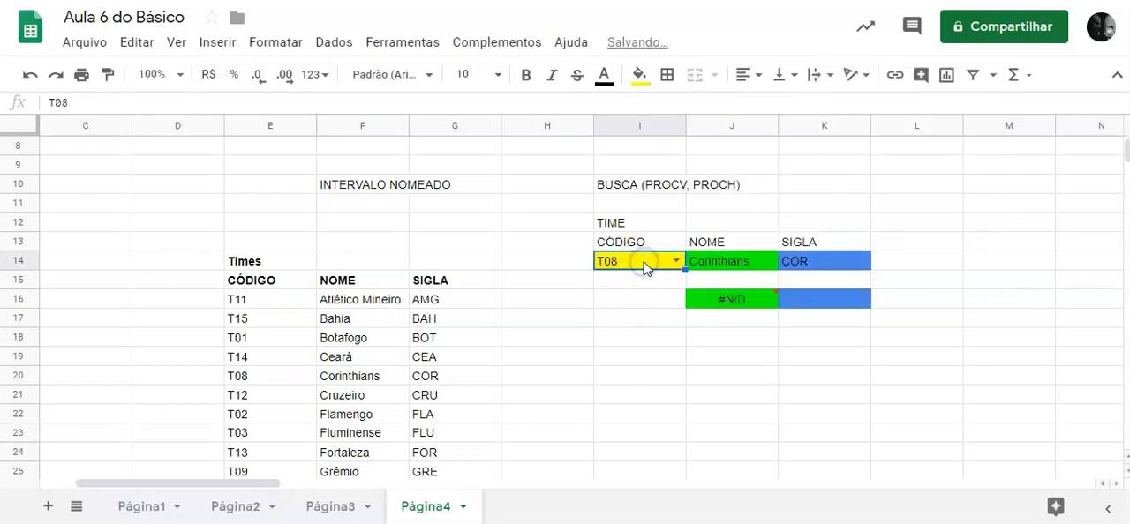
Replace the first argument of the PROCV formula in J16 with the named range Código_Time.
left_click(732, 298)
left_click(305, 103)
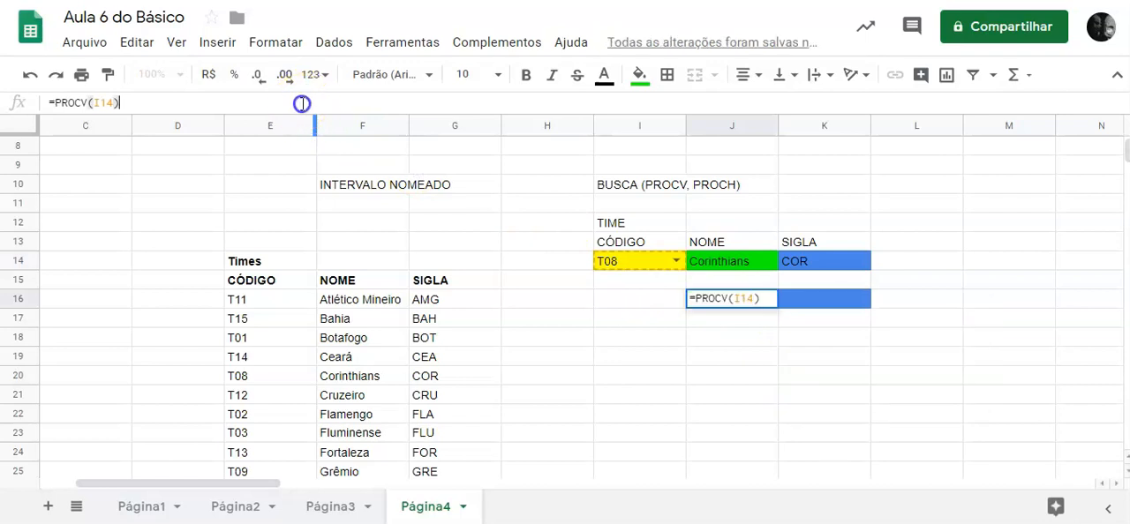
key("BackSpace")
key("BackSpace")
key("BackSpace")
key("BackSpace")
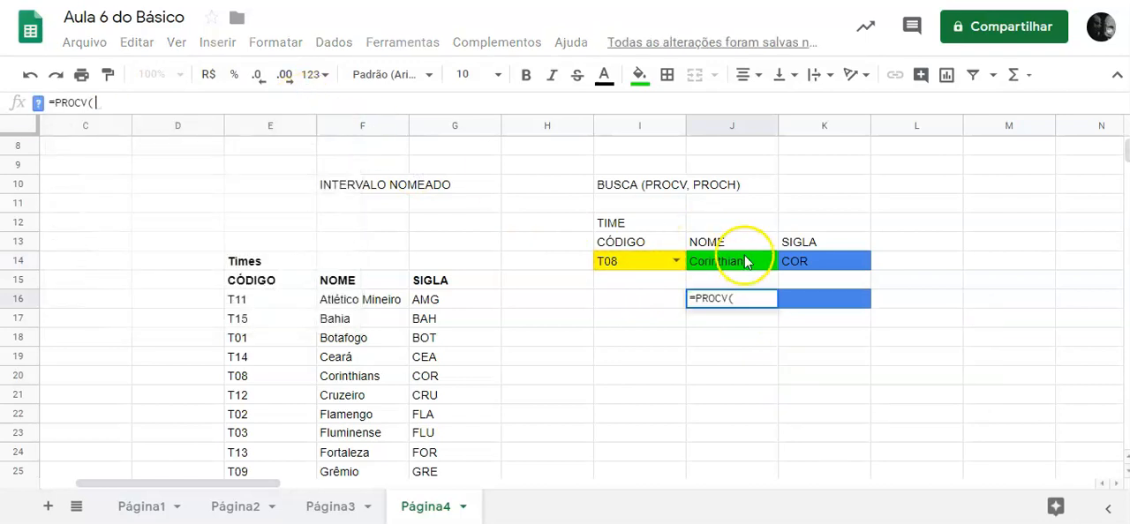
left_click(641, 263)
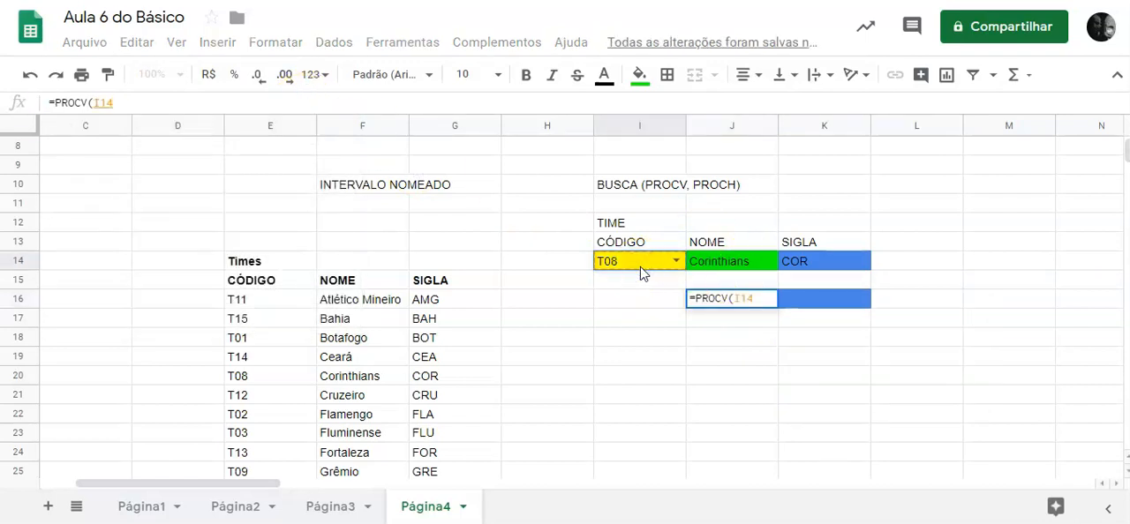
key("BackSpace")
key("BackSpace")
key("BackSpace")
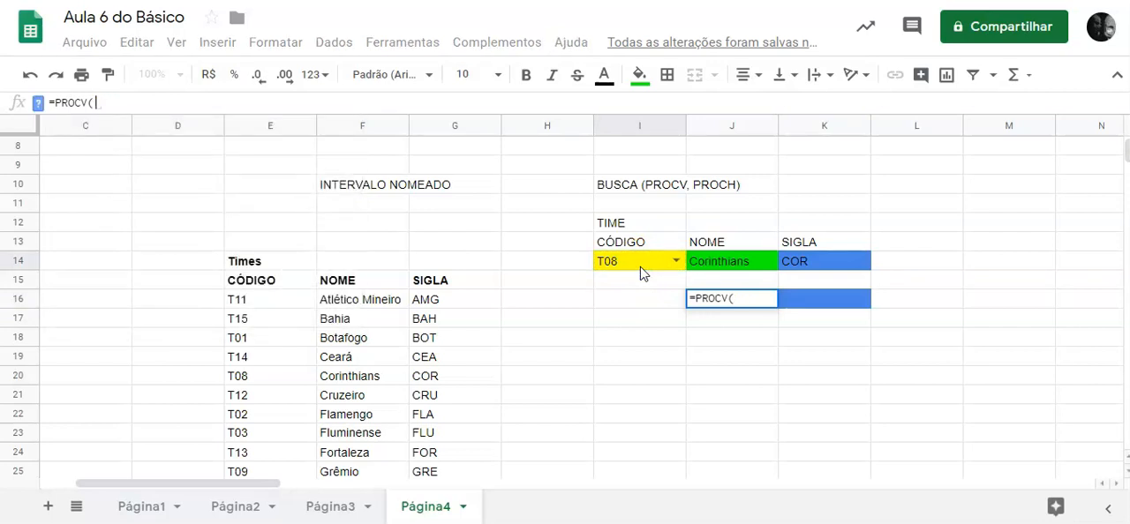
type("có")
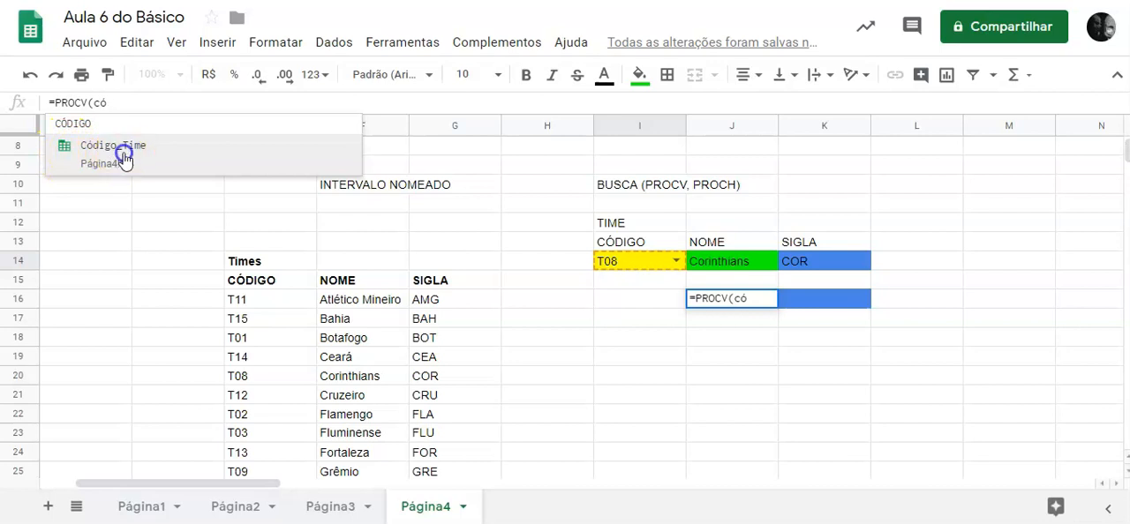
left_click(124, 156)
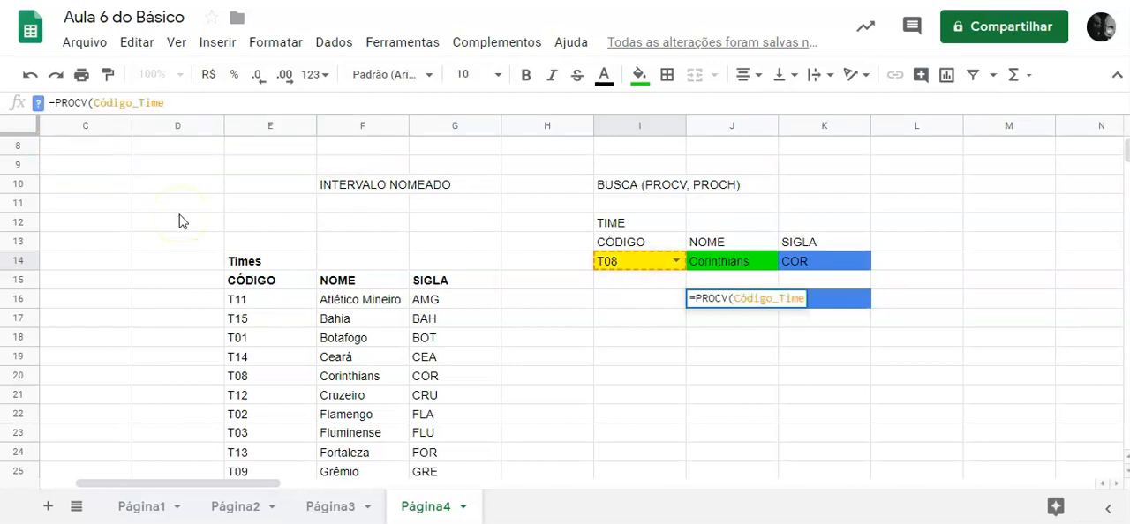
type(";")
Complete the J16 PROCV formula with the named range Lista_Times, column index 2 and 0 for an exact match.
scroll(180, 222, "up", 1)
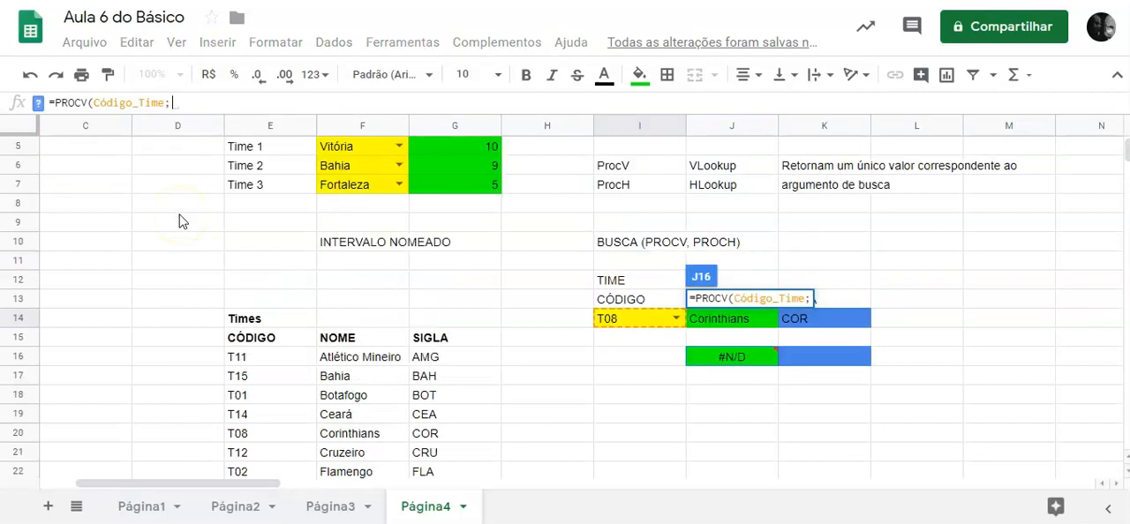
left_click(727, 360)
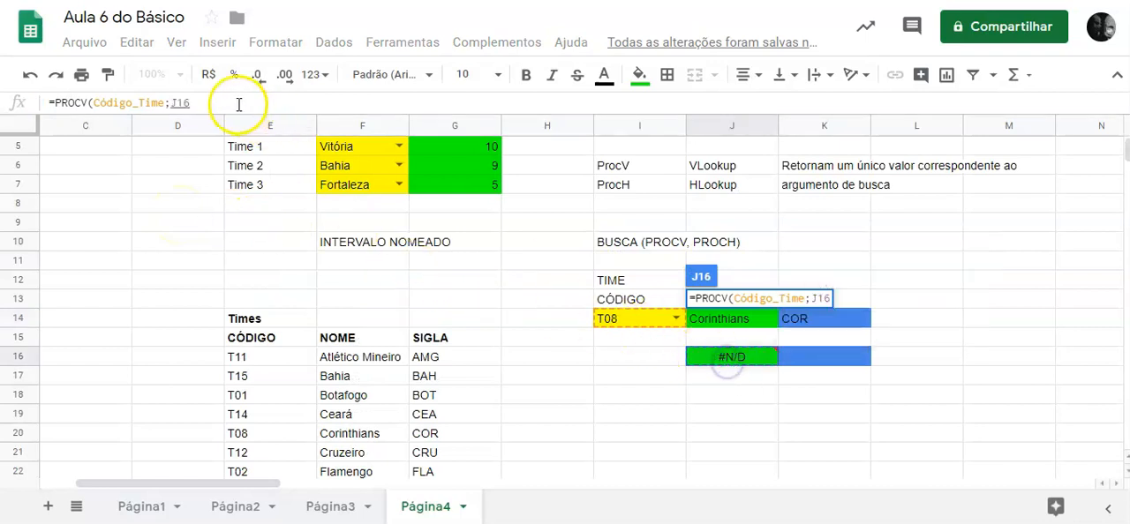
key("BackSpace")
key("BackSpace")
key("BackSpace")
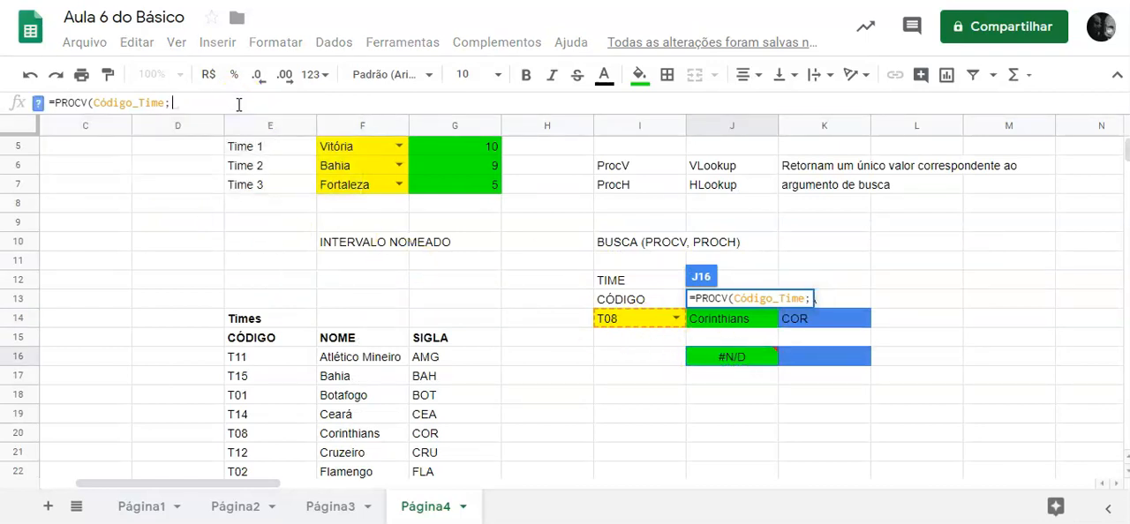
mouse_move(744, 357)
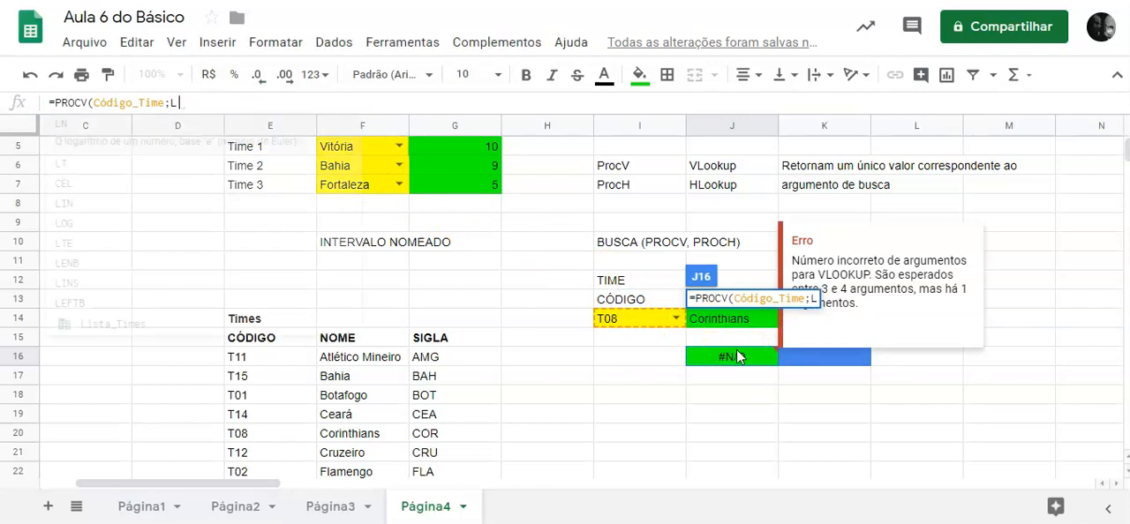
type("Li")
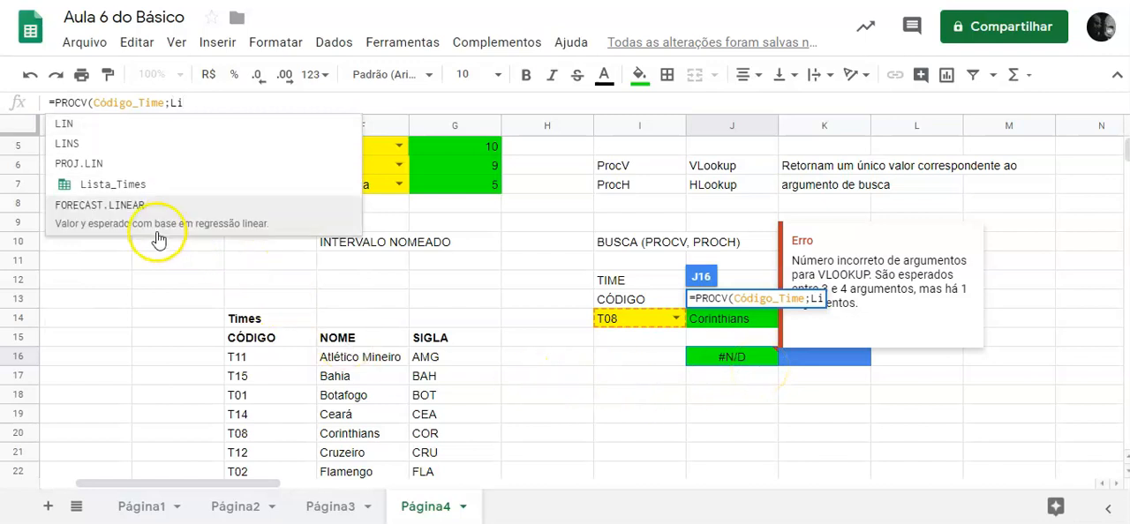
left_click(137, 189)
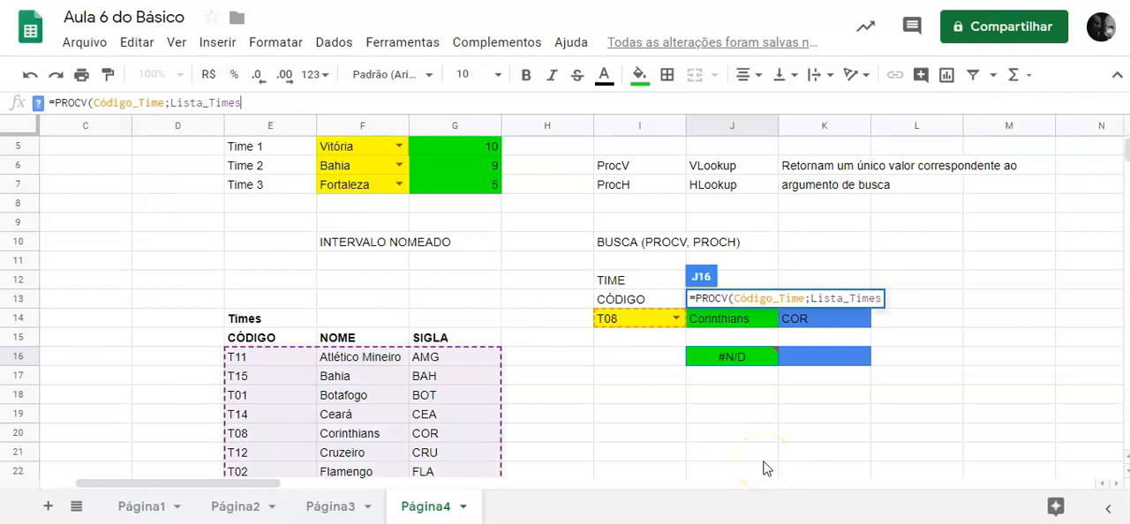
type(";")
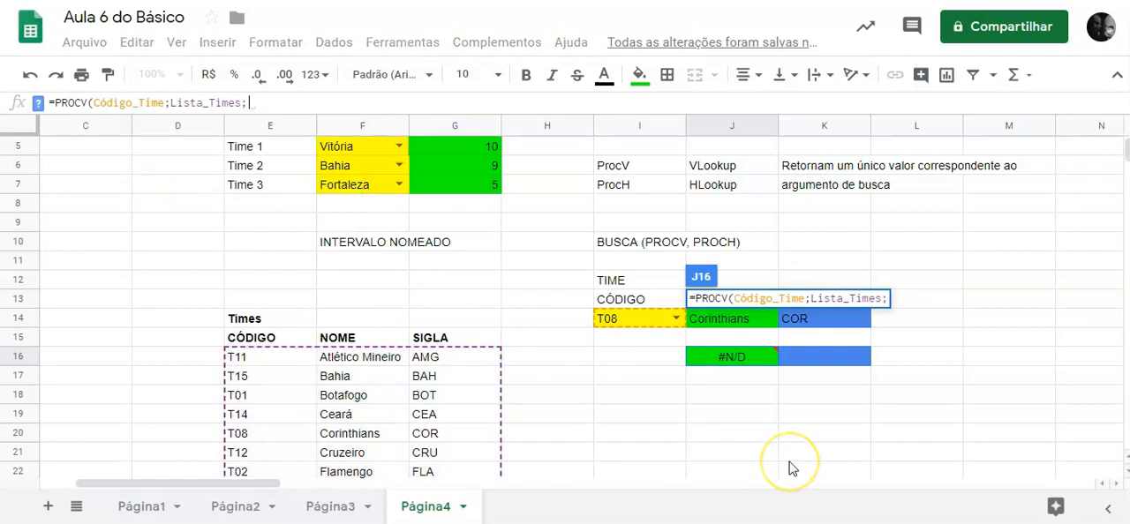
type("2")
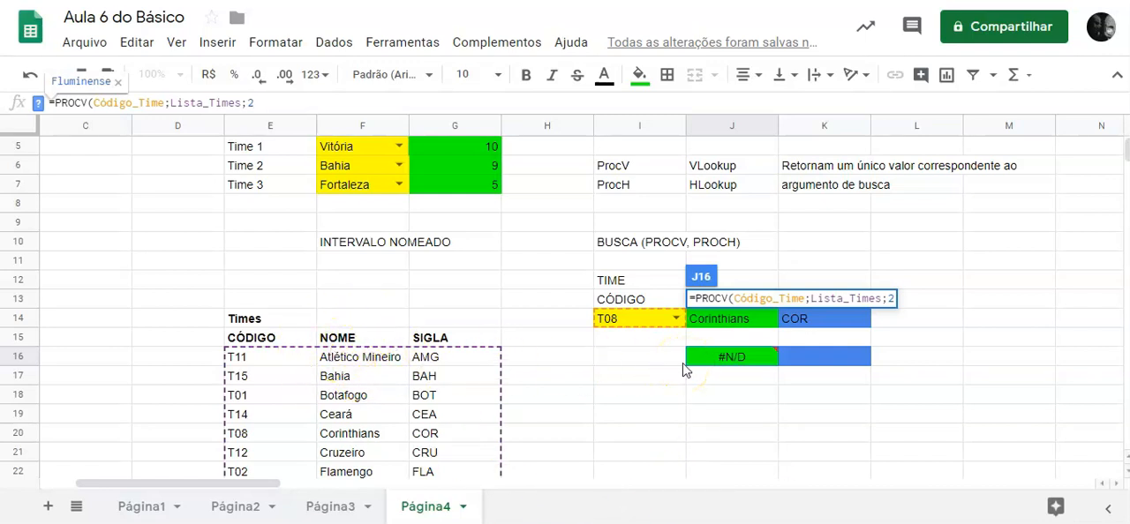
type(";0")
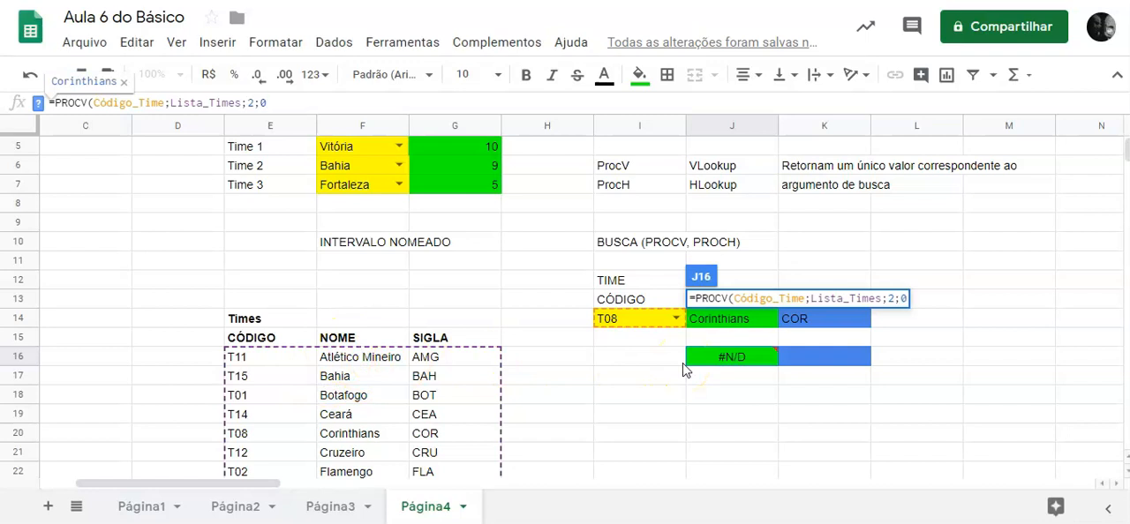
key("Return")
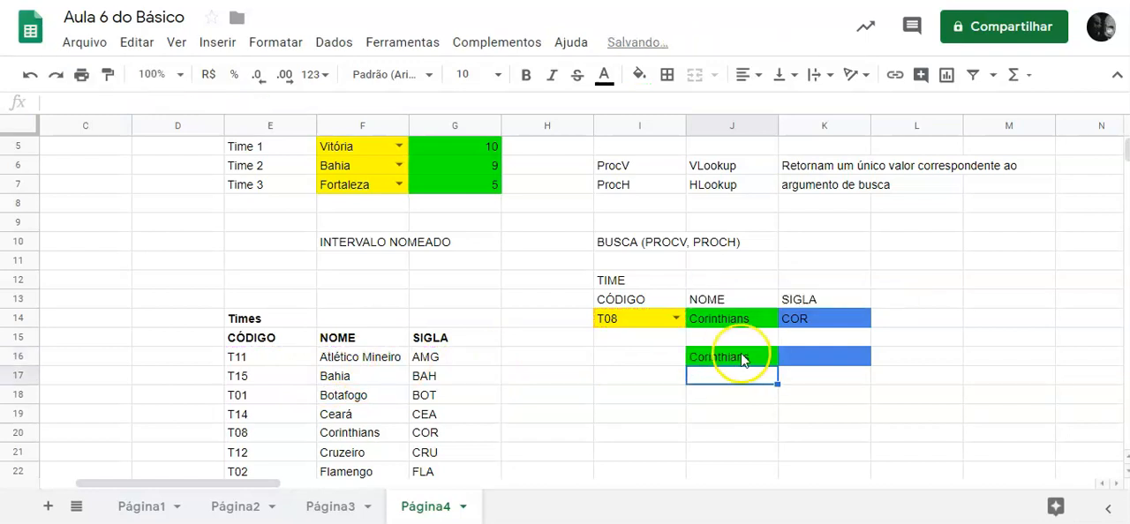
Compare the cell-reference formula in J14 with the named-range formula in J16.
left_click(746, 318)
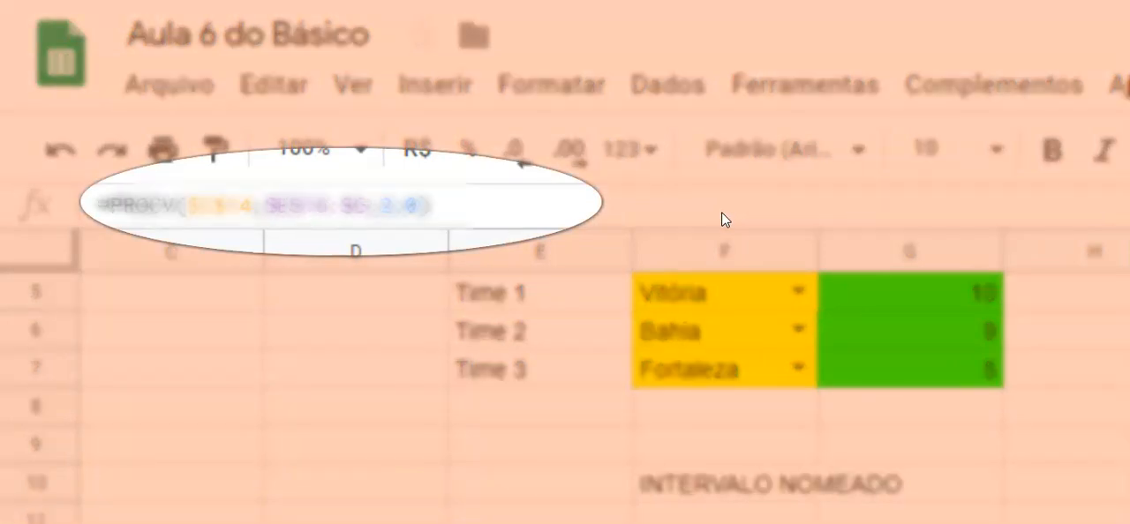
left_click(466, 251)
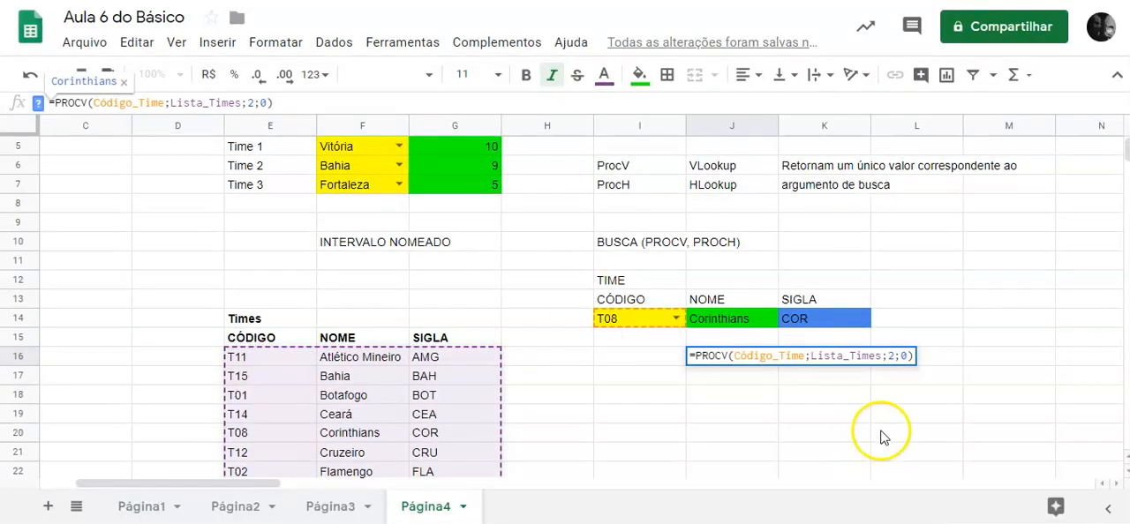
left_click(826, 397)
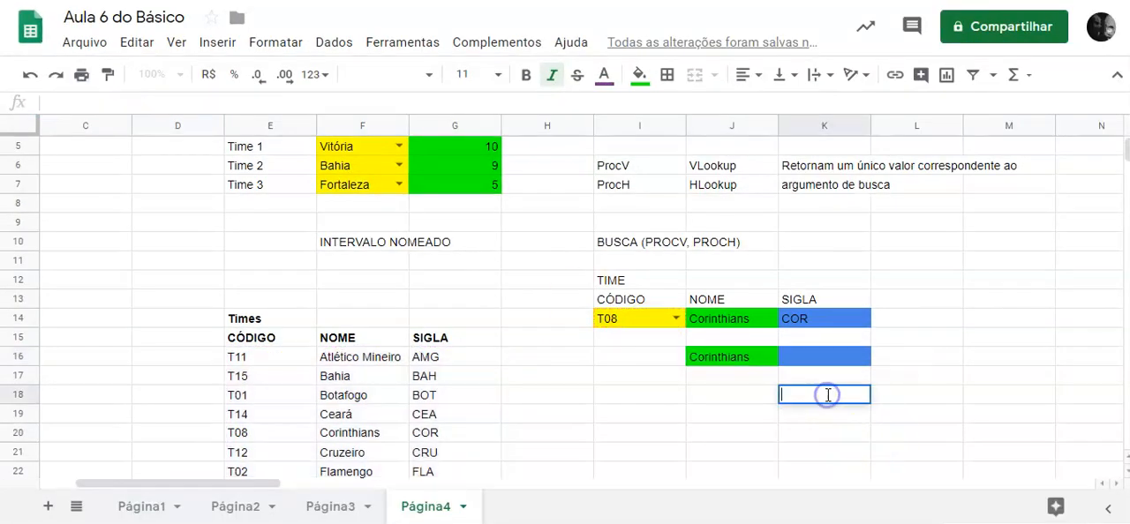
Fill the J16 formula down to J23.
left_click(757, 359)
left_click_drag(782, 366, 789, 479)
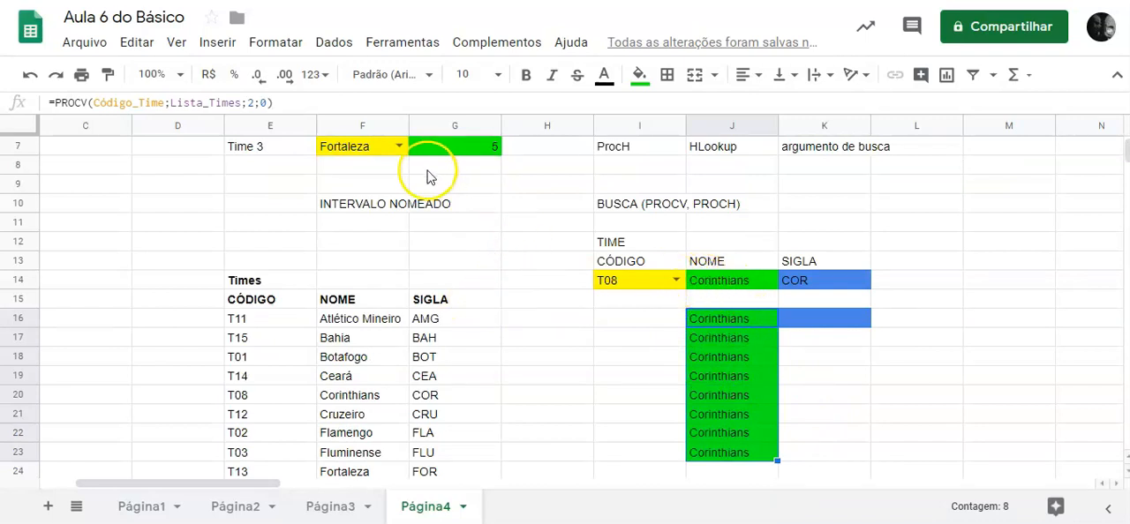
left_click(360, 319)
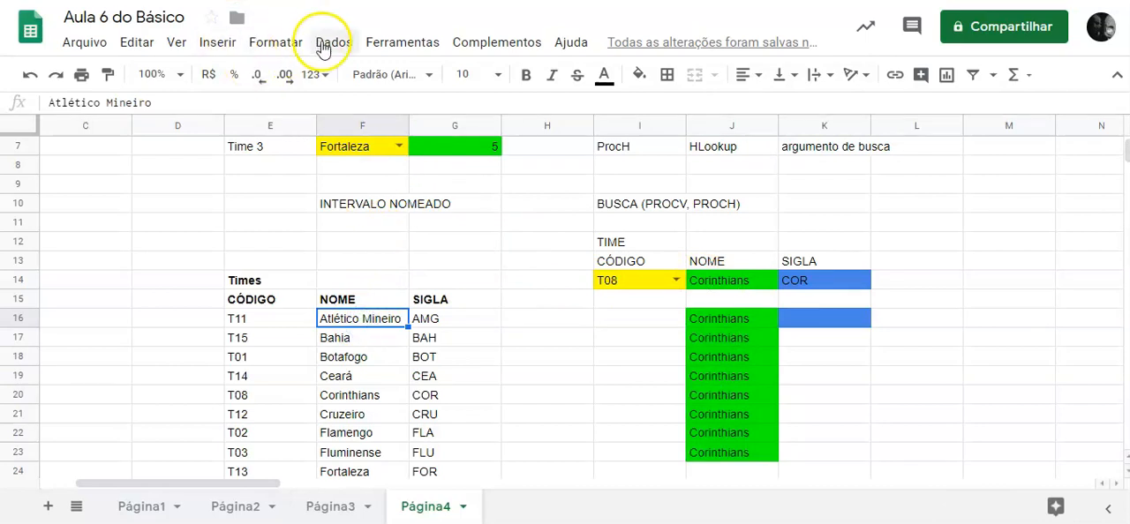
Try to set the Lista_Times named range to Página4!E16:G without an end row, and close the named ranges list.
left_click(331, 42)
left_click(429, 370)
mouse_move(971, 228)
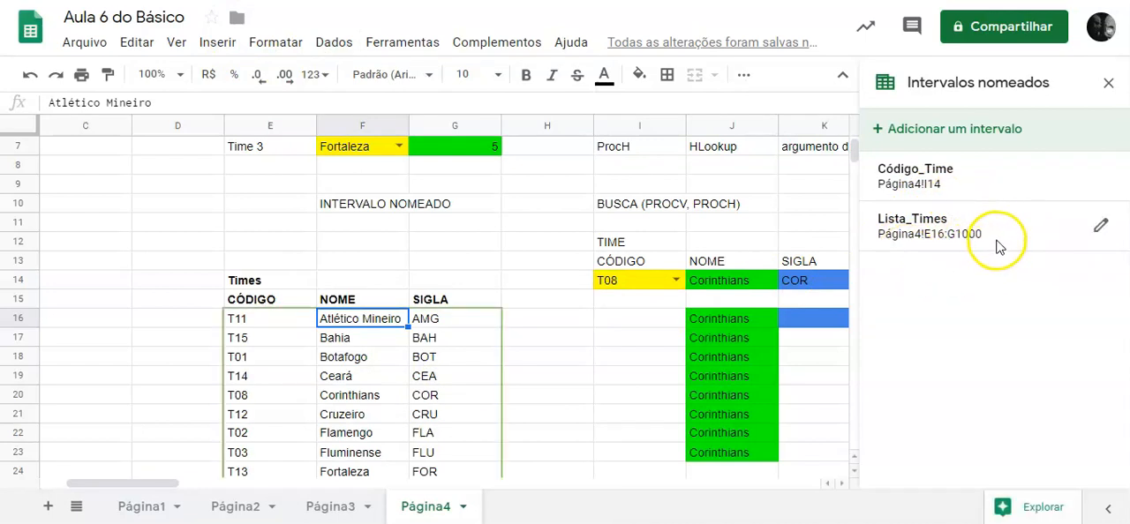
mouse_move(1039, 242)
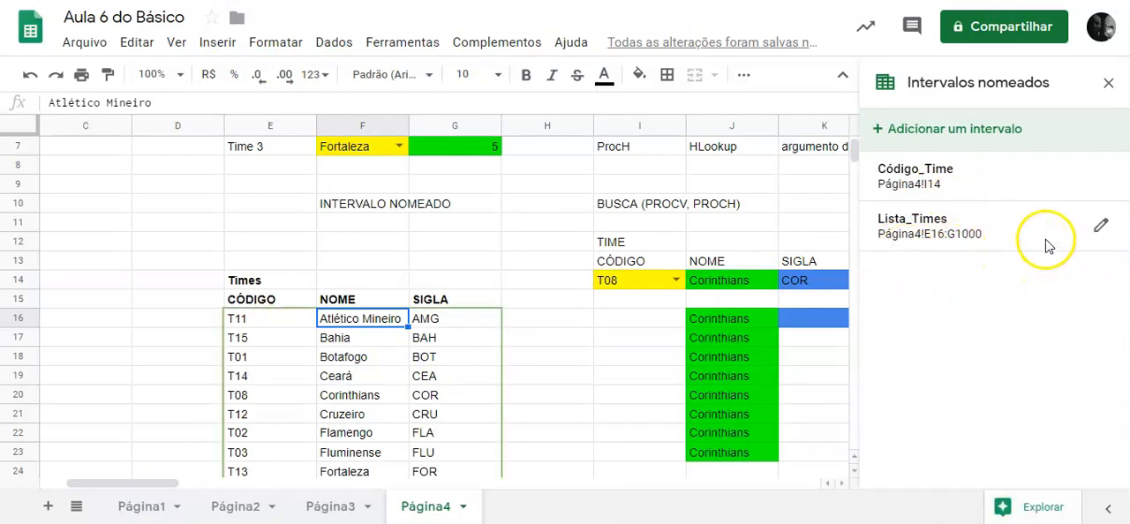
left_click(1100, 228)
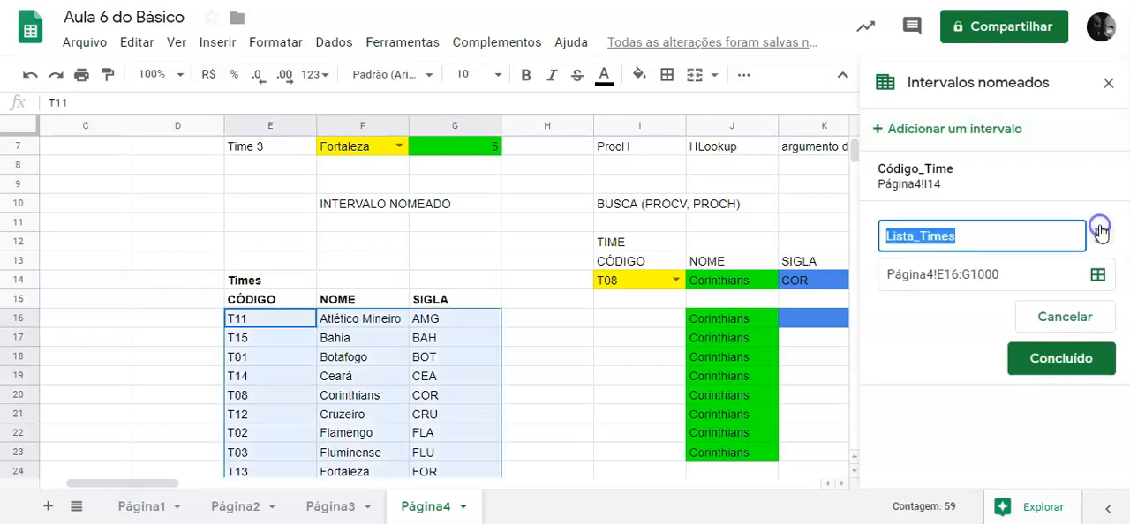
left_click(1002, 273)
key("BackSpace")
key("BackSpace")
key("BackSpace")
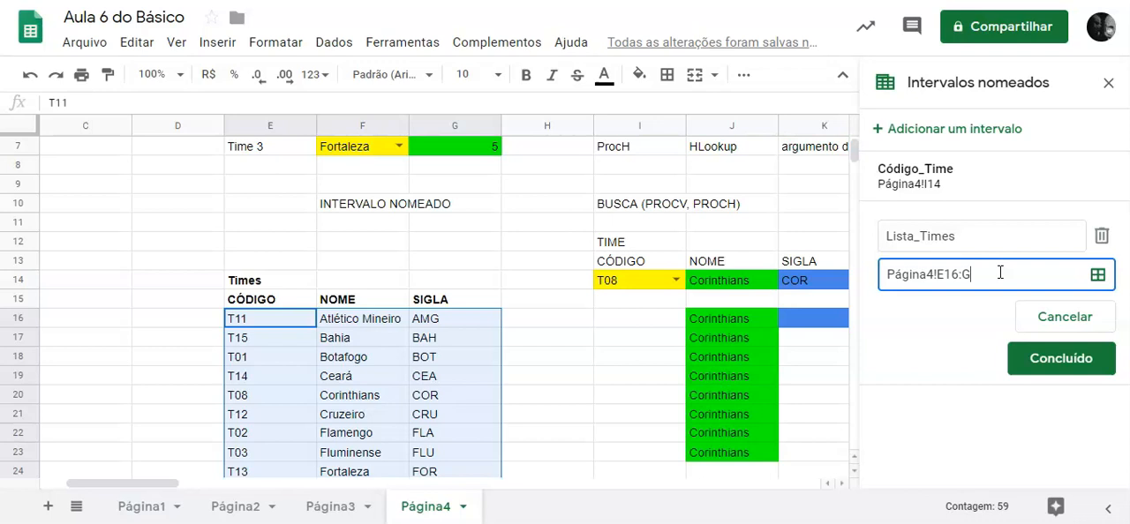
key("Return")
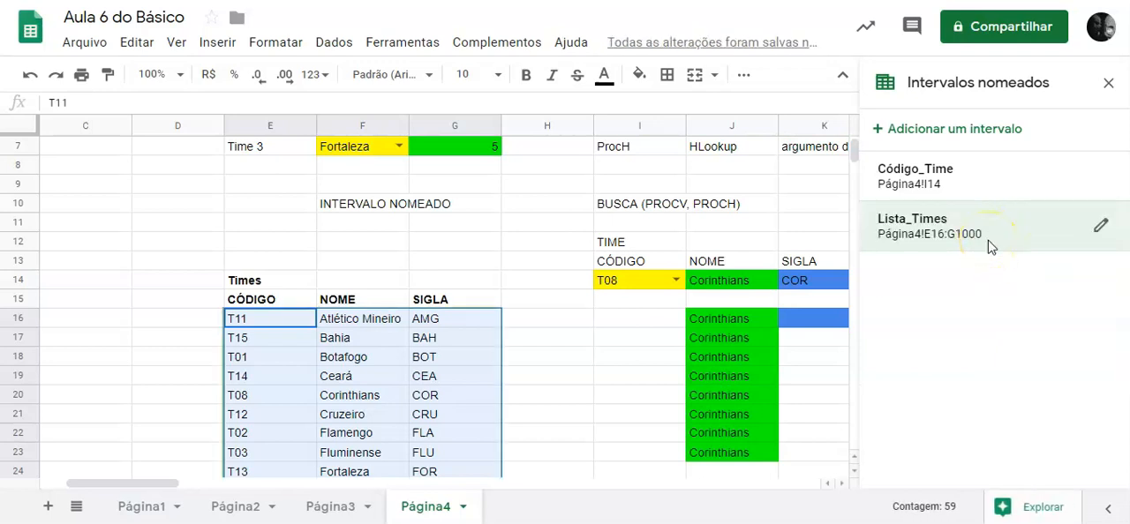
left_click(1109, 83)
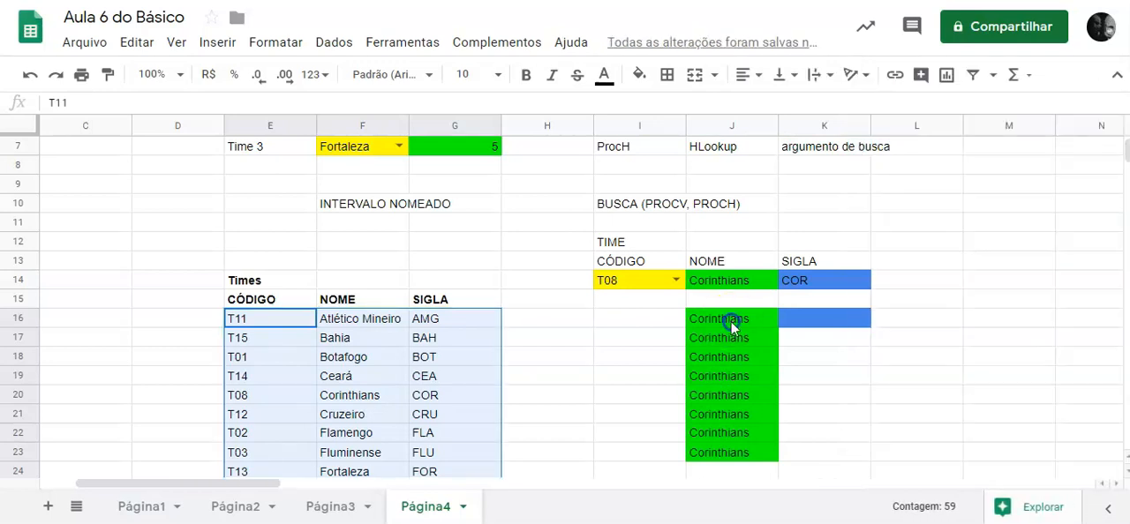
Examine the formulas in J16:J23 one by one to see whether their named-range references shift between rows.
left_click(732, 323)
left_click(726, 337)
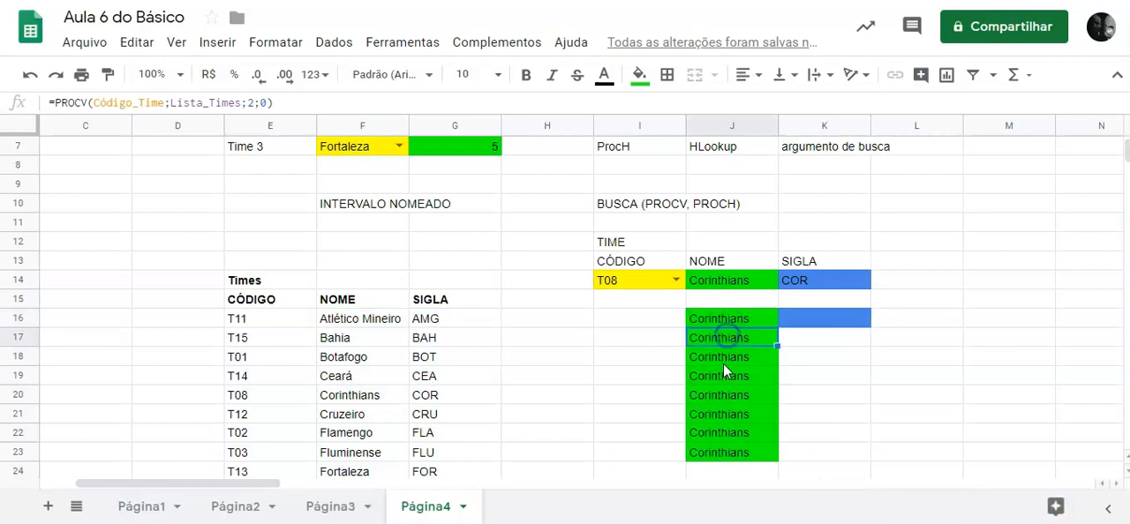
left_click(723, 365)
left_click(725, 381)
left_click(725, 397)
left_click(727, 416)
left_click(730, 432)
left_click(735, 456)
left_click(738, 338)
left_click(735, 357)
left_click(734, 377)
left_click(735, 395)
left_click(736, 414)
left_click(738, 432)
left_click(740, 453)
left_click(732, 393)
left_click(732, 340)
left_click(749, 318)
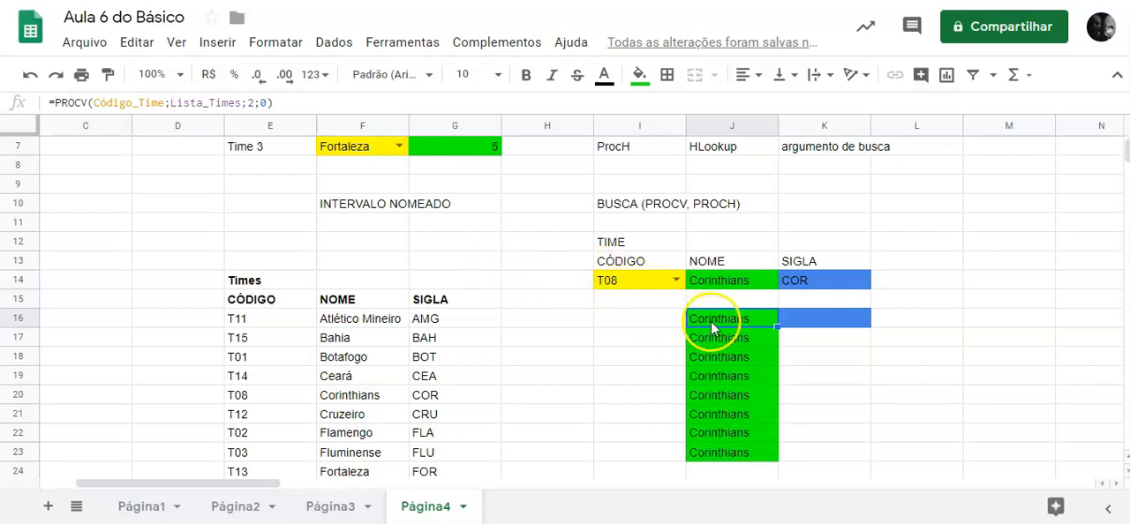
Replace Código_Time with the relative reference I14 in the J16 formula and fill it down to J23.
left_click(165, 104)
key("BackSpace")
key("BackSpace")
key("BackSpace")
key("BackSpace")
key("BackSpace")
key("BackSpace")
key("BackSpace")
key("BackSpace")
key("BackSpace")
key("BackSpace")
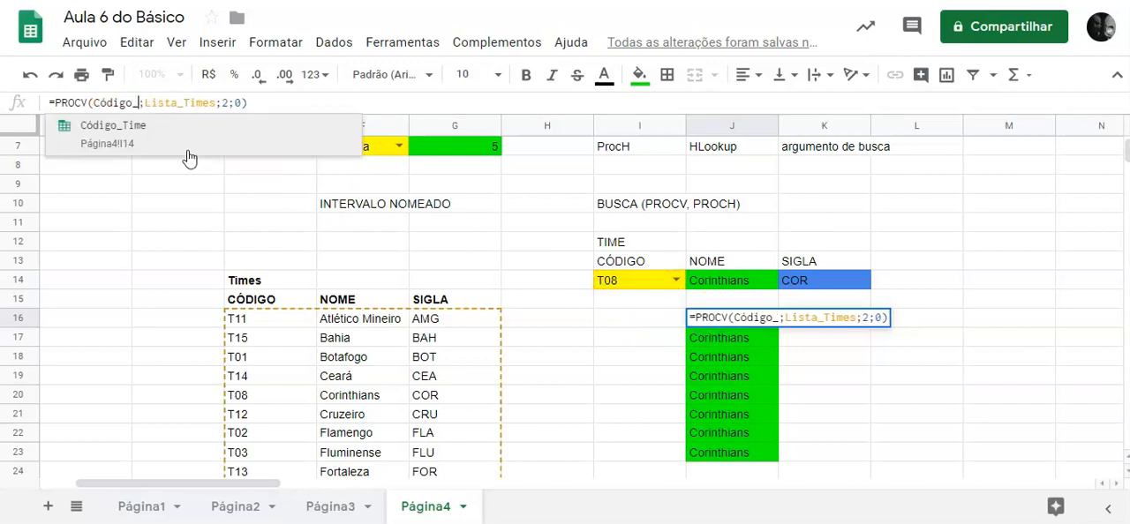
left_click(630, 279)
left_click(764, 323)
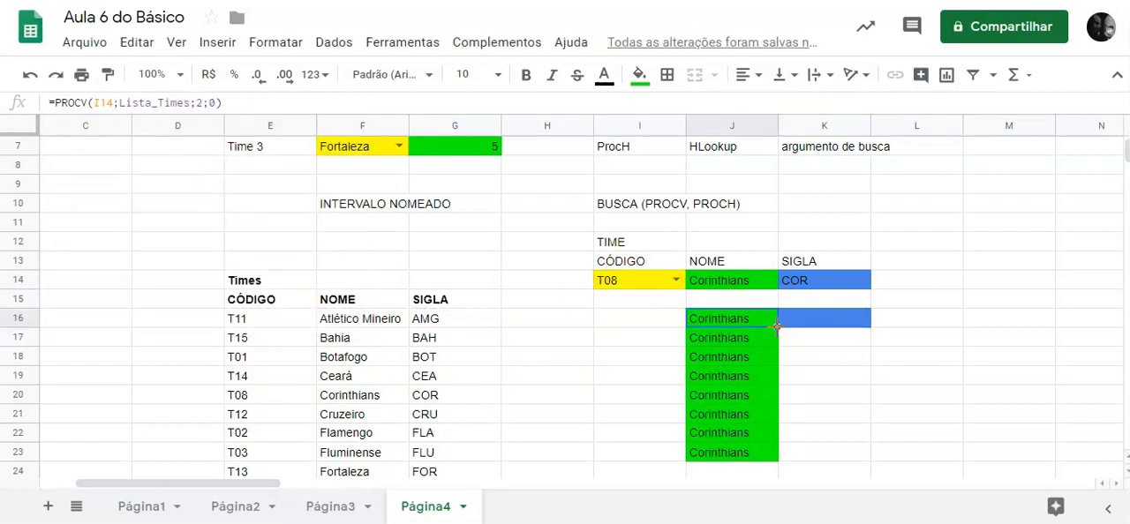
left_click_drag(796, 451, 797, 454)
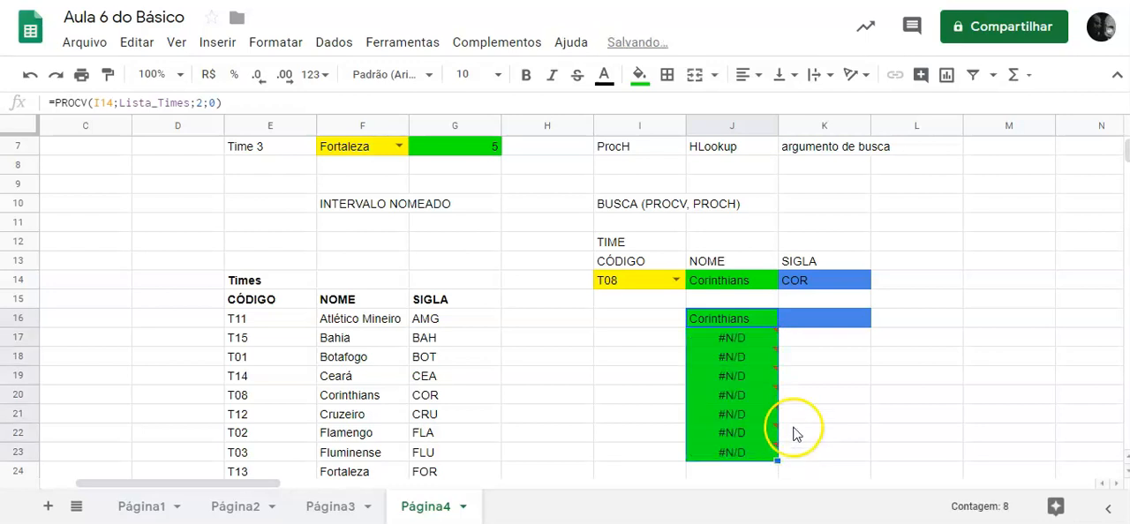
Undo the last fill down to J23 and the change of the J16 formula to I14.
left_click(31, 78)
left_click(32, 77)
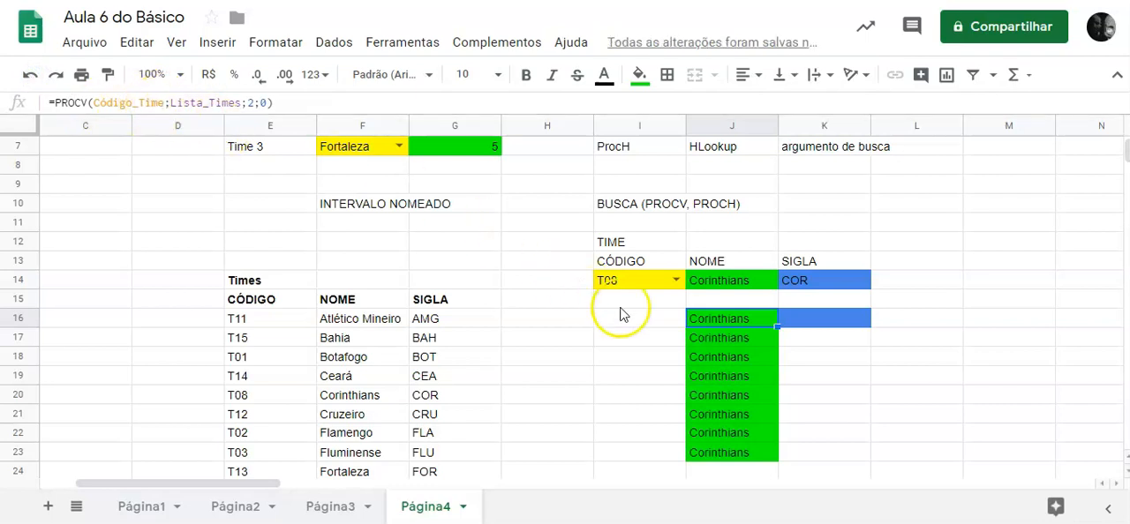
left_click(800, 344)
Fill the named-range PROCV formula from J16 across into K16.
left_click(805, 324)
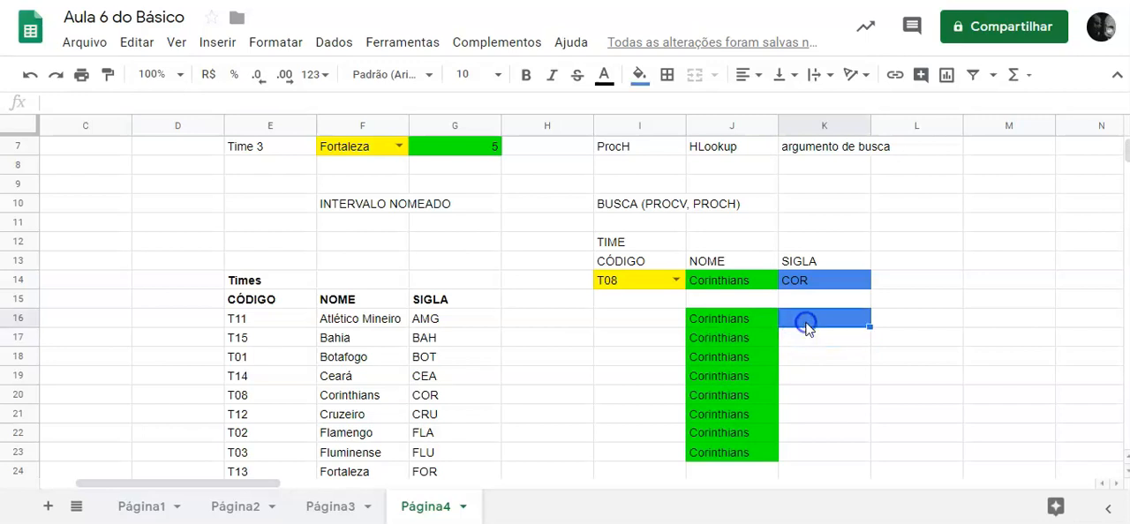
left_click(758, 325)
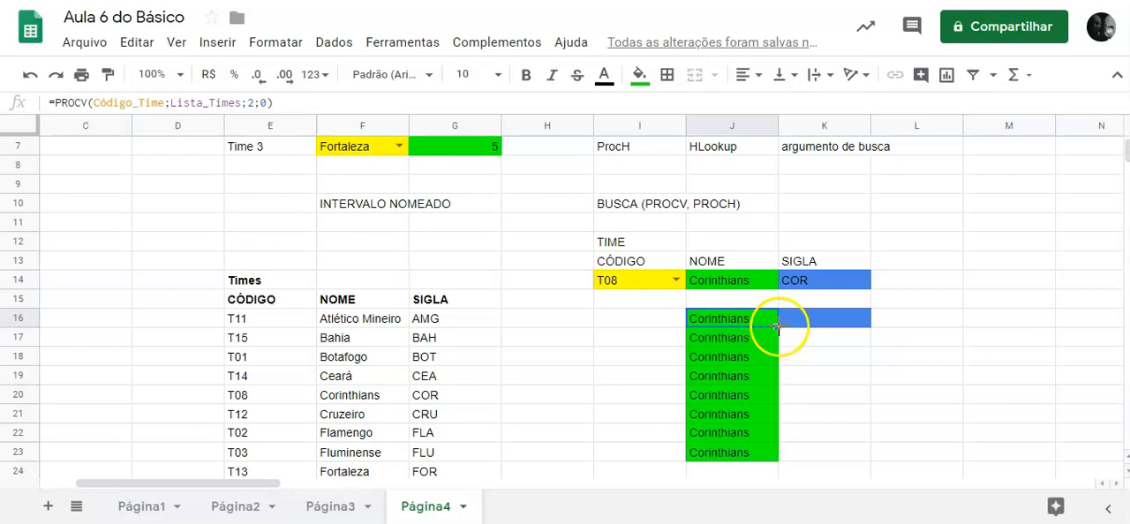
left_click_drag(843, 331, 841, 325)
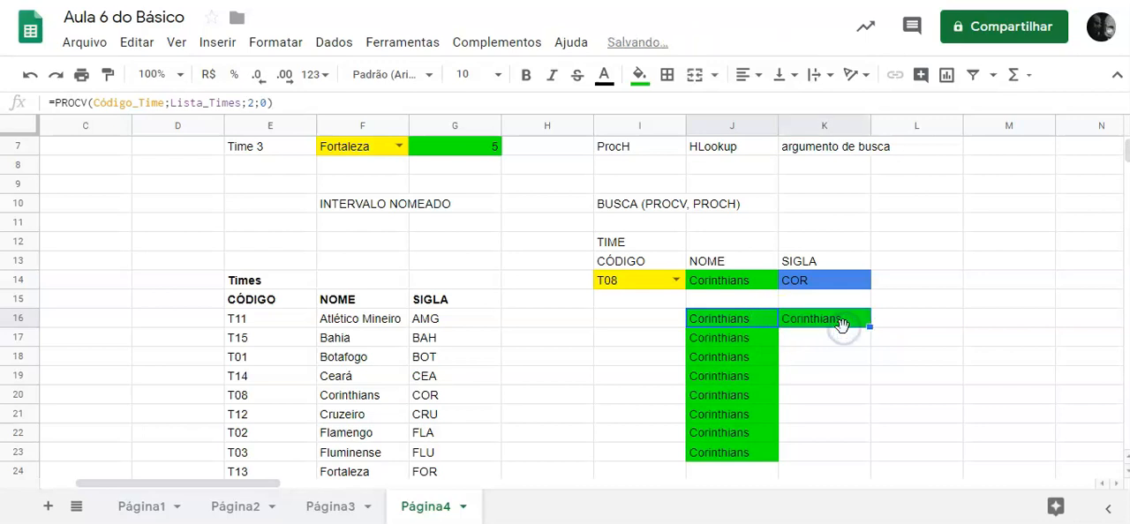
Undo the fill into K16, then copy J16 and paste only its formula into K16.
left_click(30, 74)
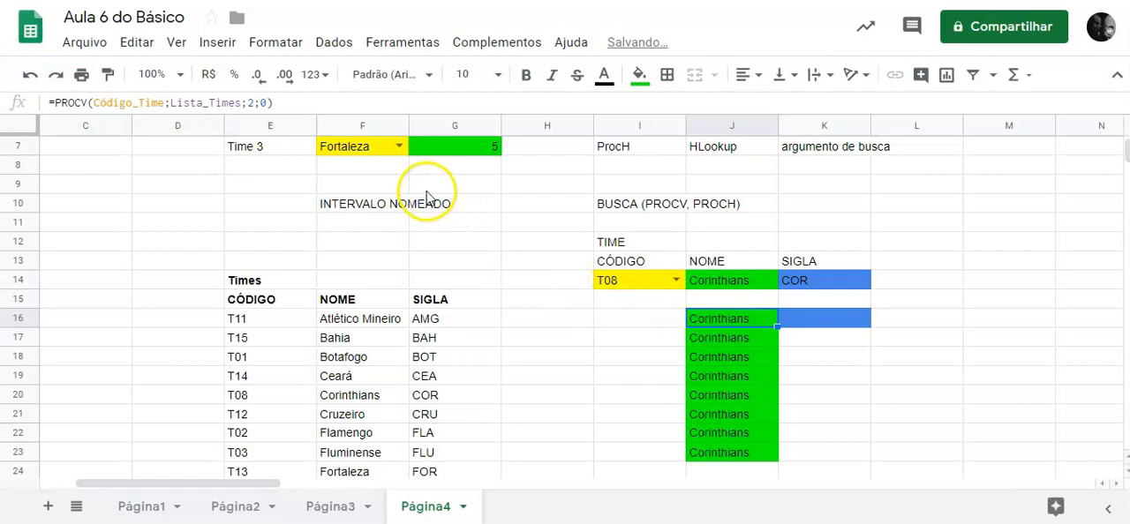
key("ctrl+c")
left_click(817, 320)
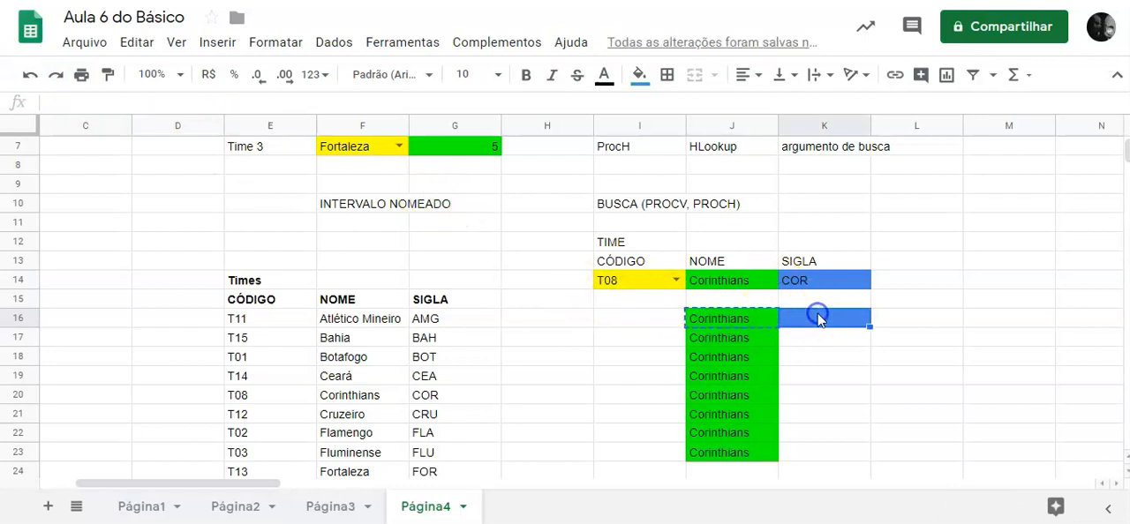
right_click(818, 320)
mouse_move(927, 159)
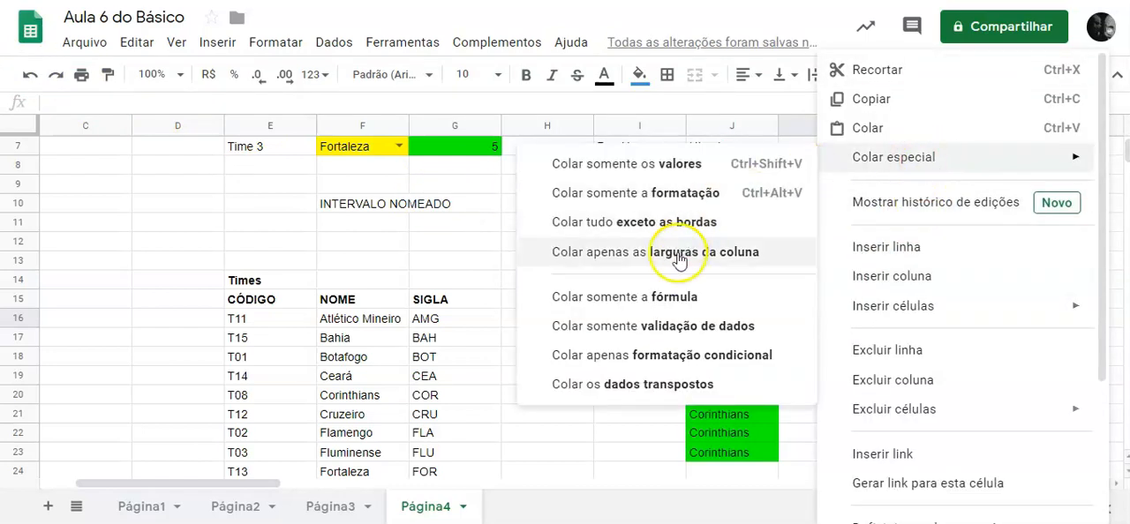
left_click(671, 298)
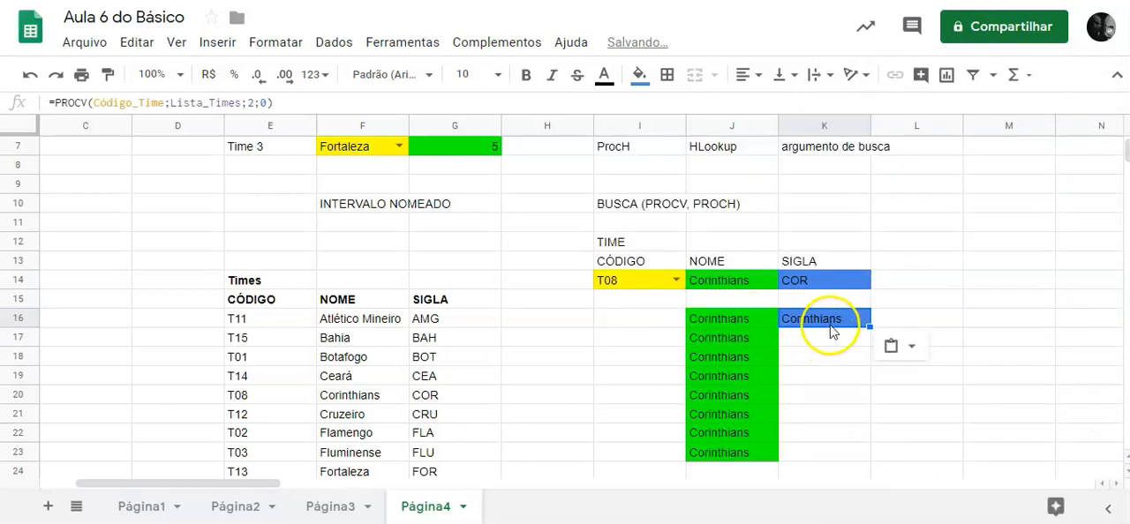
Change the column index in the K16 PROCV formula to 3 and fill the formula down to K23.
left_click(250, 102)
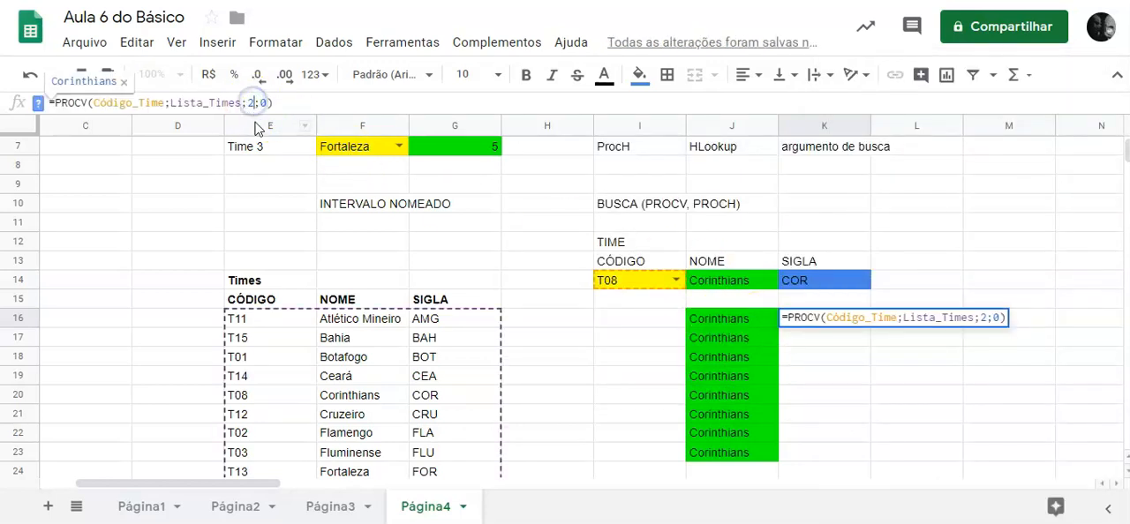
key("Return")
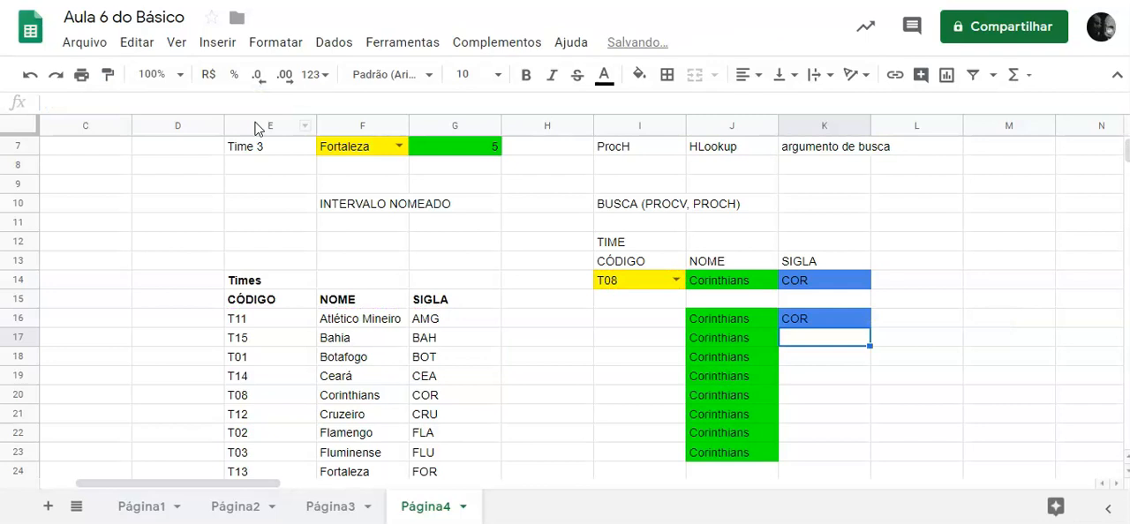
left_click(845, 319)
left_click_drag(872, 330, 853, 326)
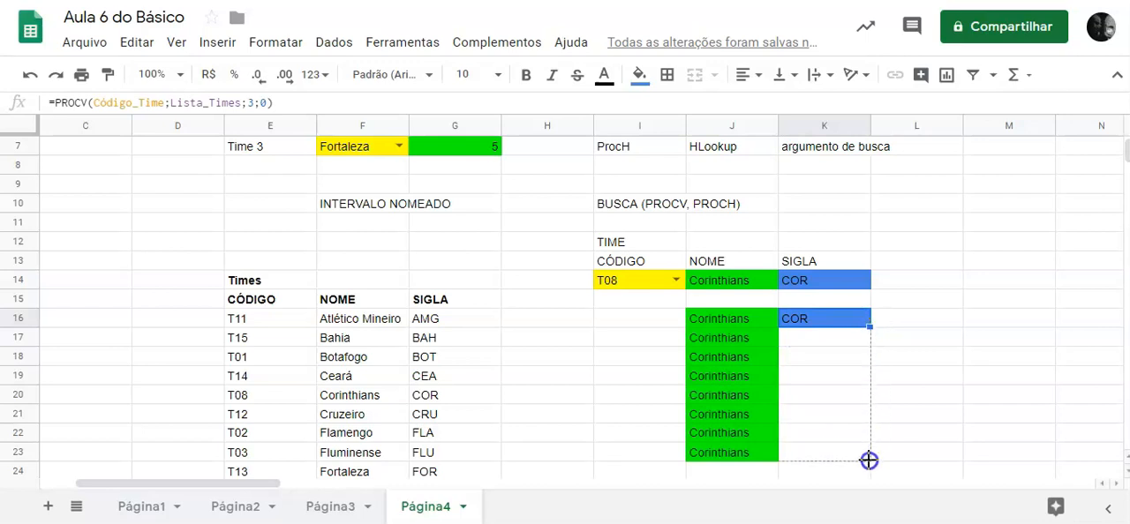
left_click_drag(869, 460, 862, 450)
Examine code and name cells in the Times list and check whether the named-range references stay fixed in the J16:K23 formulas.
left_click(834, 411)
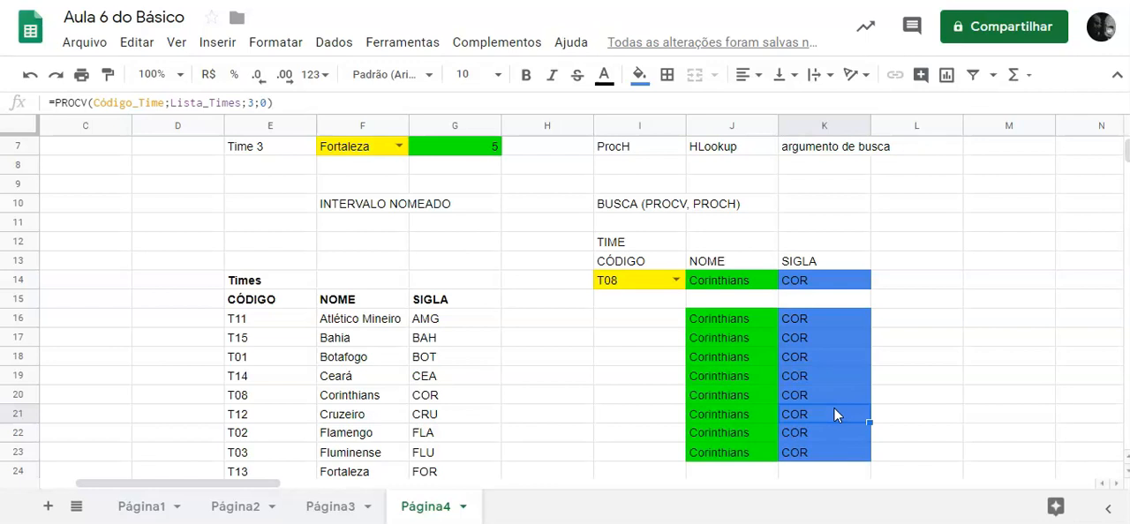
left_click(351, 325)
left_click(352, 369)
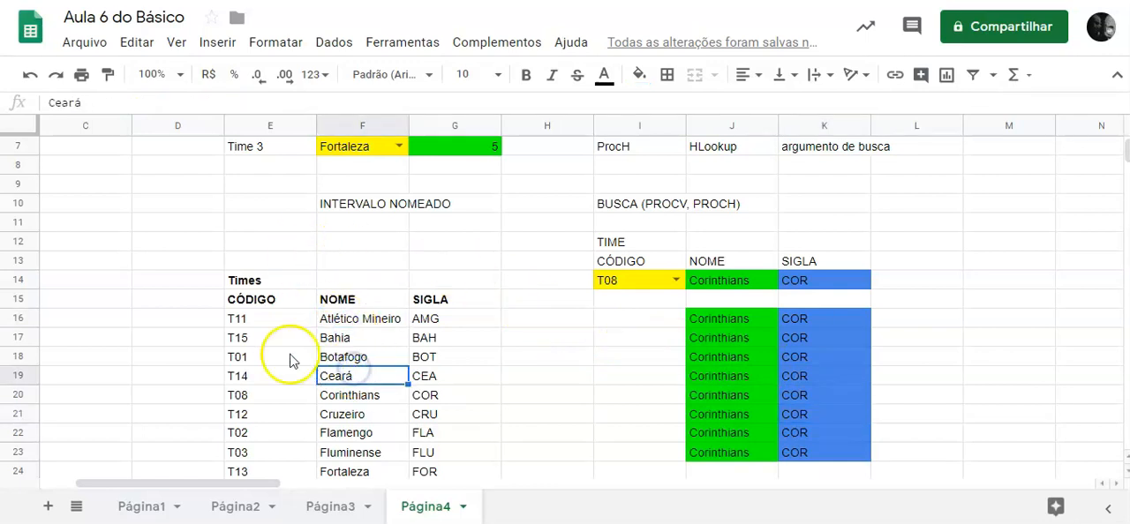
left_click(261, 339)
left_click(353, 318)
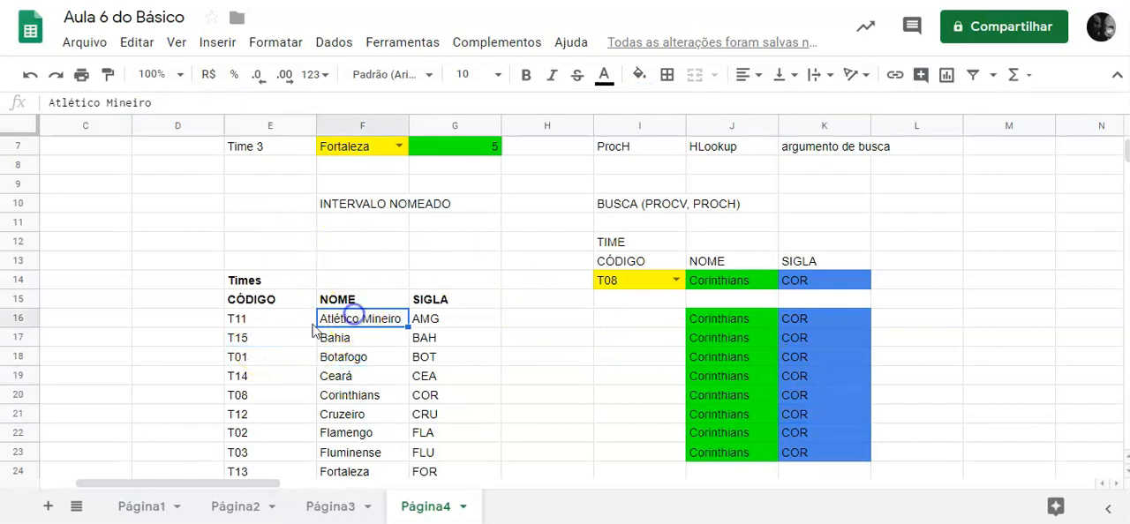
left_click(264, 322)
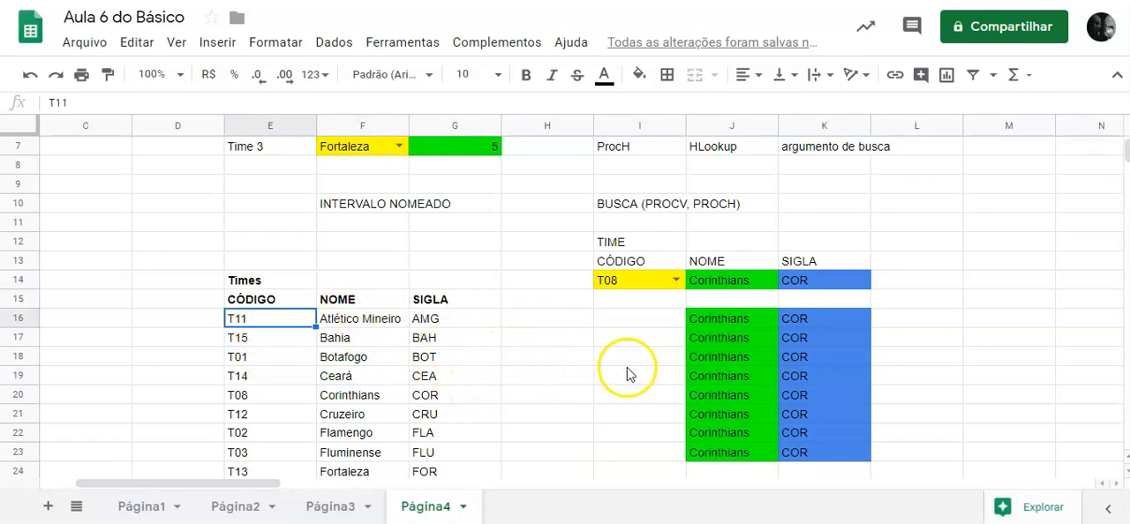
left_click(726, 322)
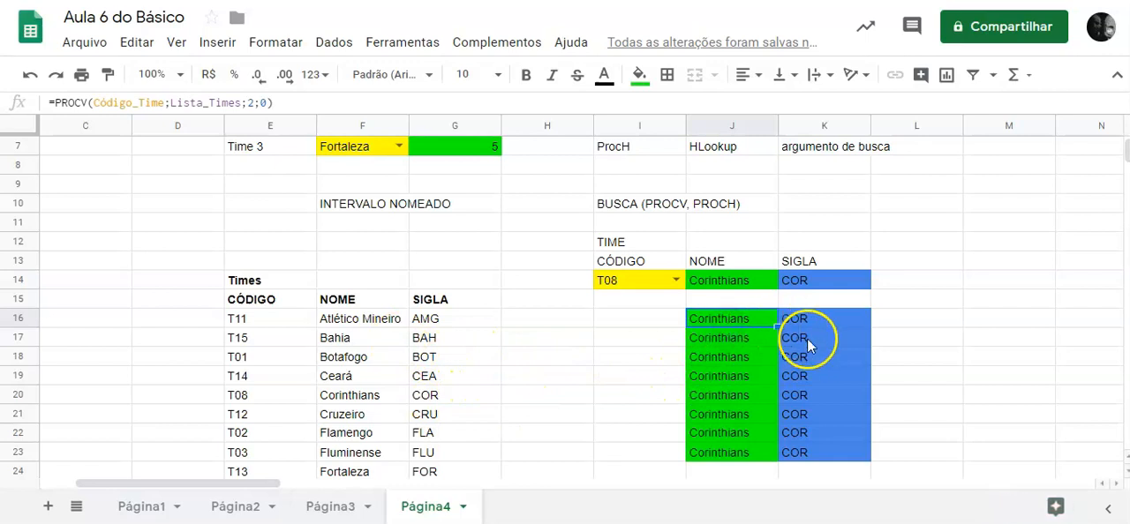
left_click(747, 421)
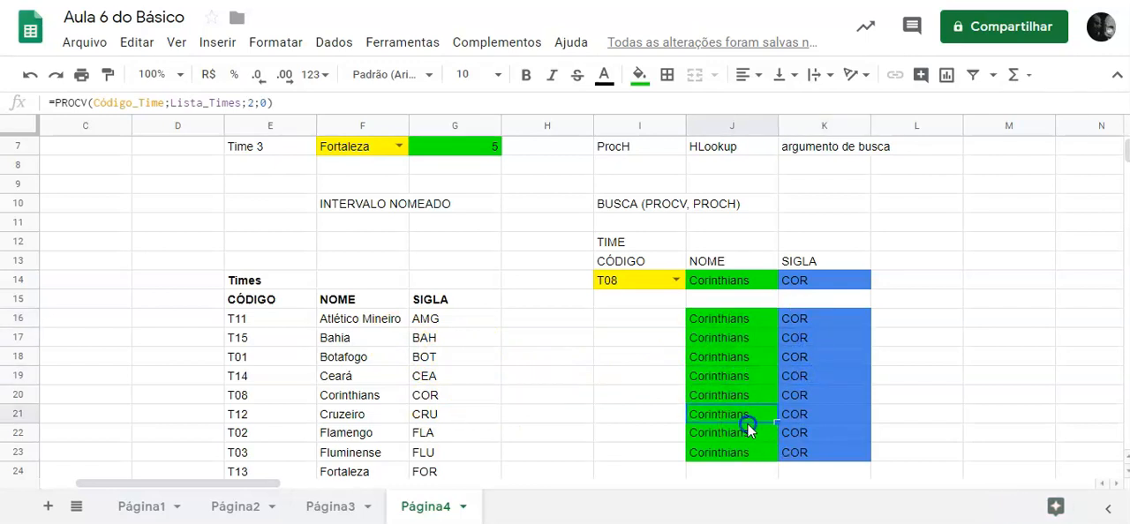
left_click(823, 412)
left_click(812, 452)
left_click(739, 452)
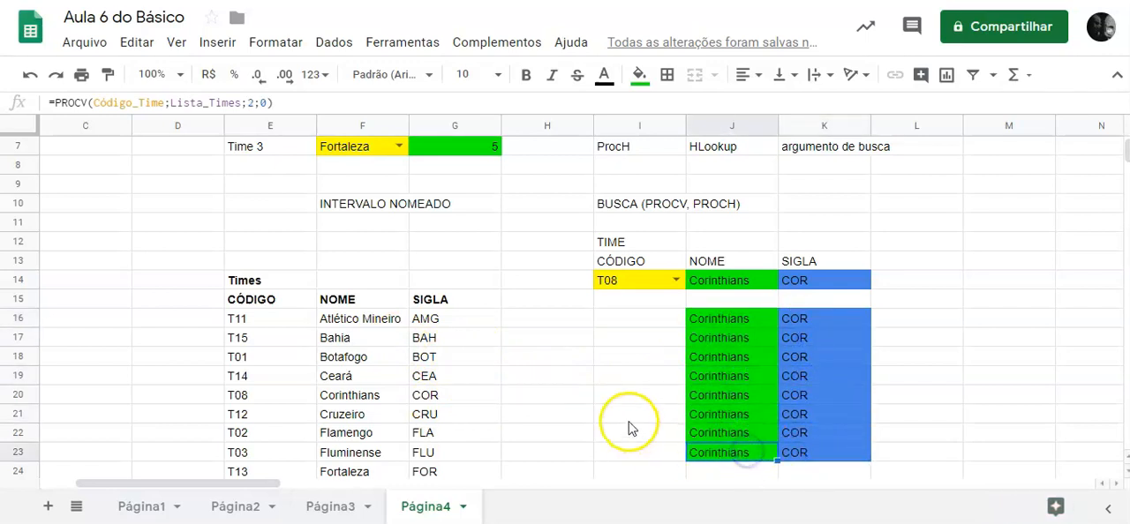